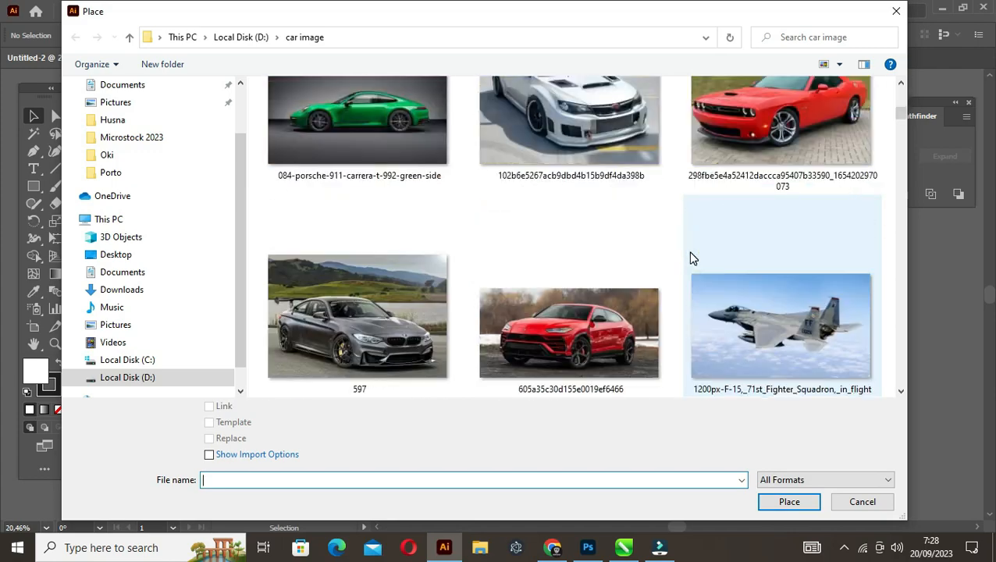
Place the linked image ferrari-laferrari-2311-1 from the car image folder and centre it horizontally and vertically on the artboard
scroll(692, 259, "down", 15)
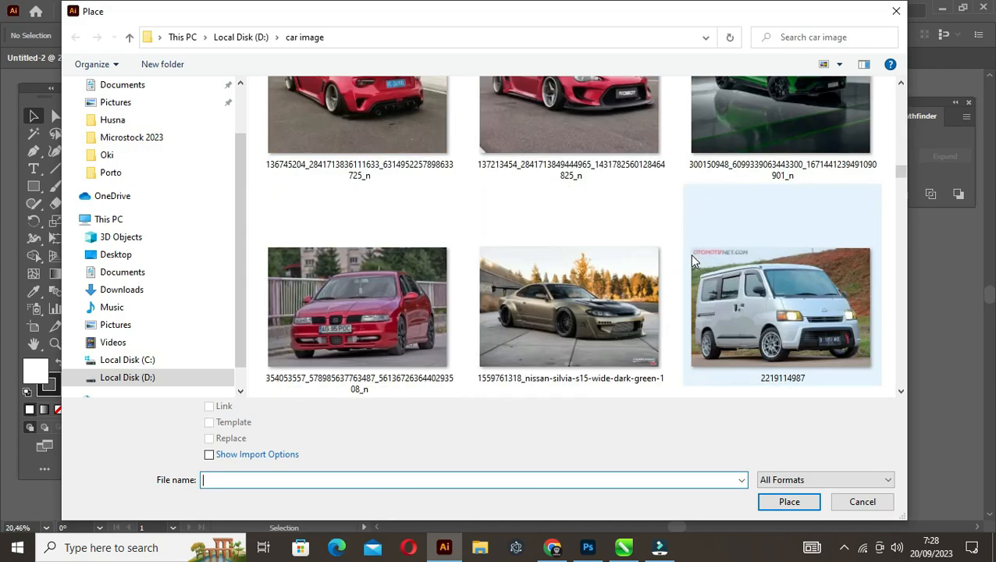
scroll(692, 261, "down", 8)
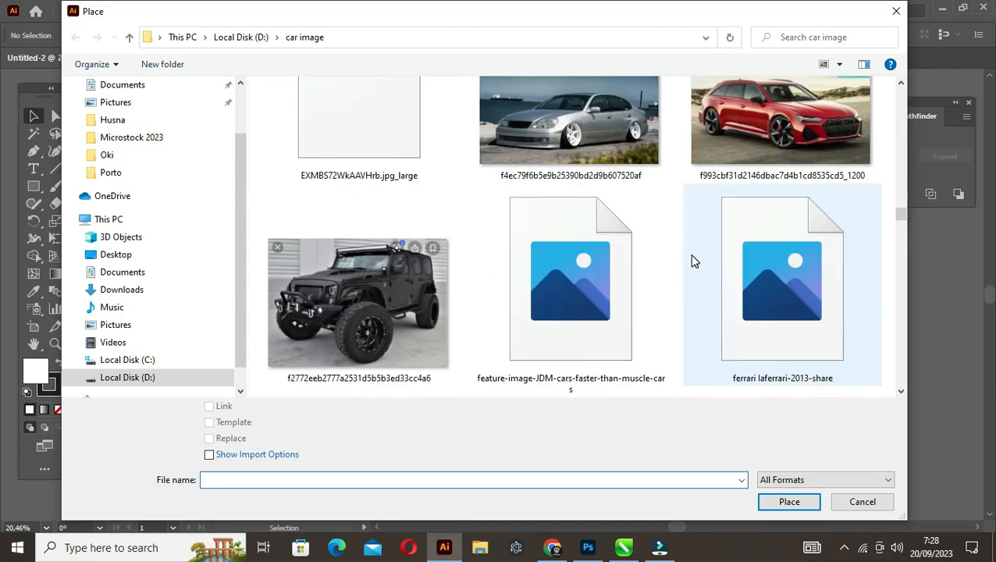
left_click(423, 157)
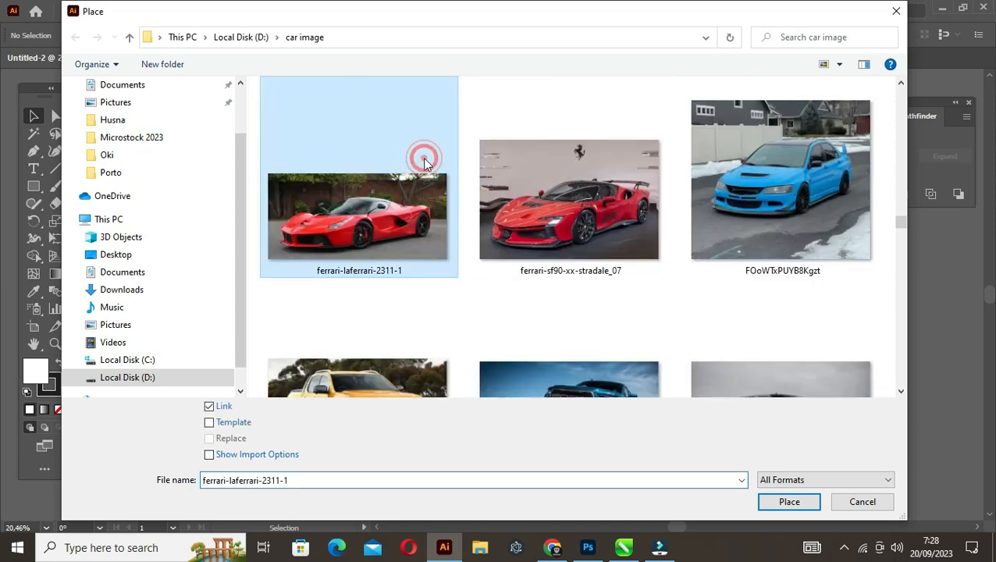
left_click(778, 502)
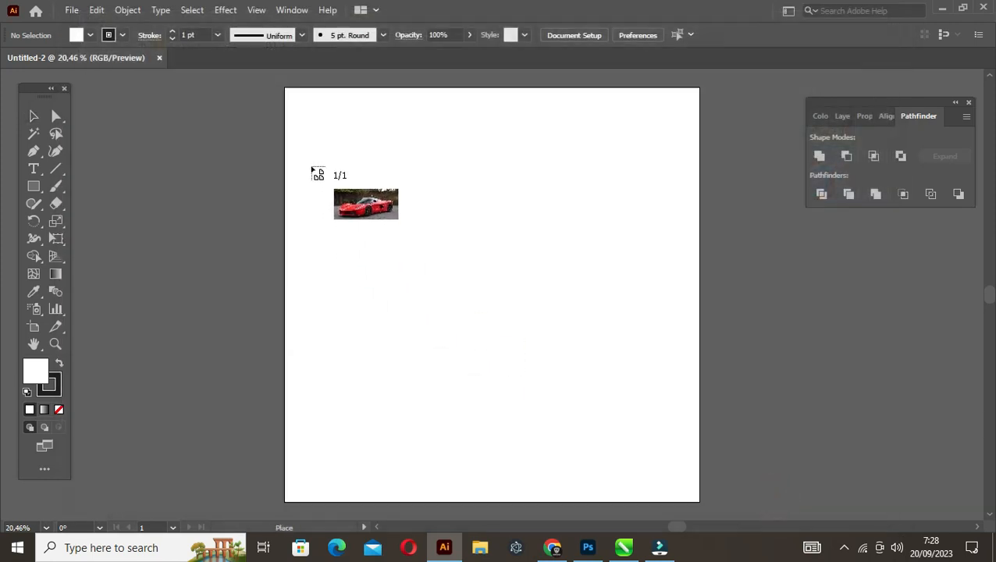
left_click(311, 164)
left_click(669, 35)
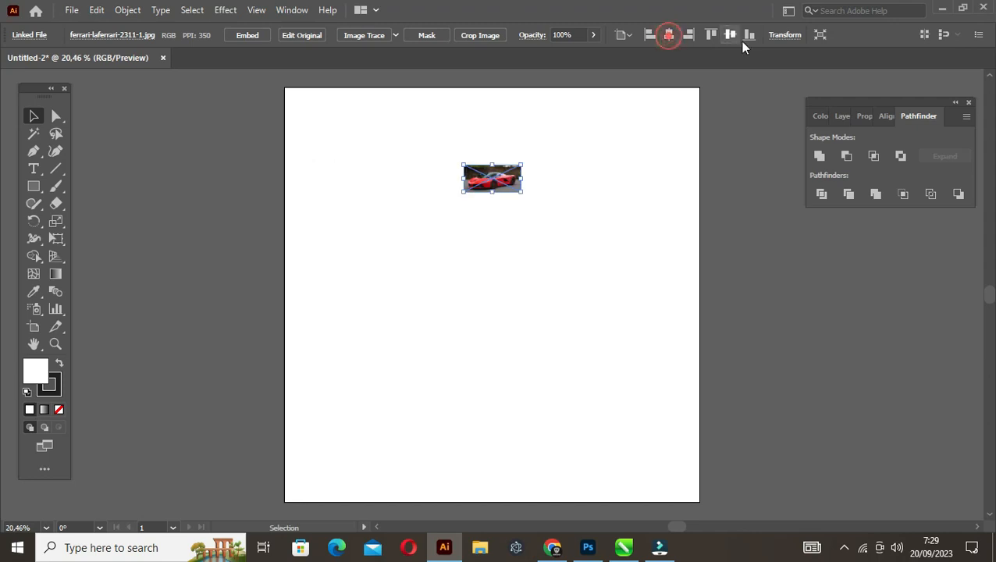
left_click(730, 34)
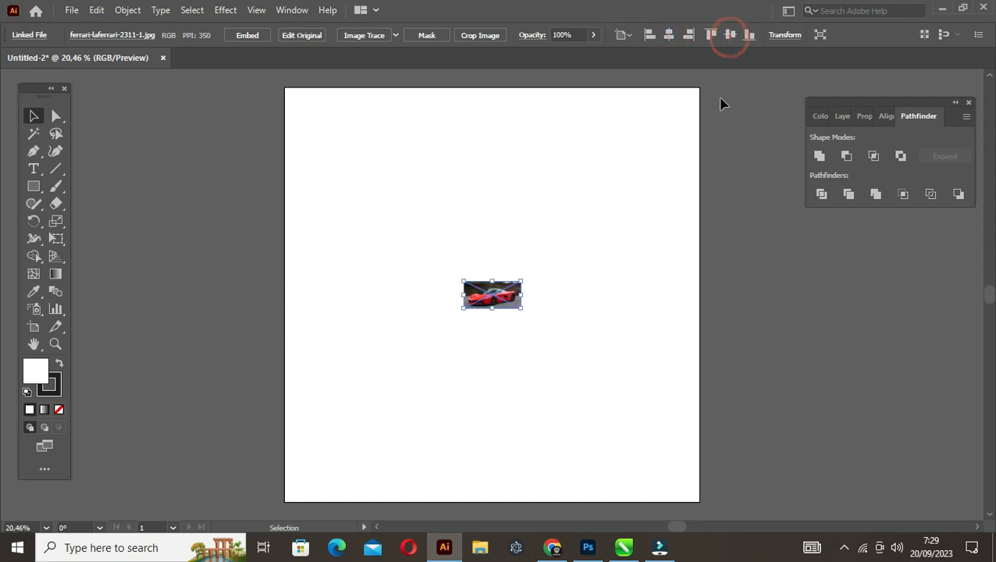
Scale the placed car photo proportionally to a height of 2100 px, leaving it deselected
left_click(862, 117)
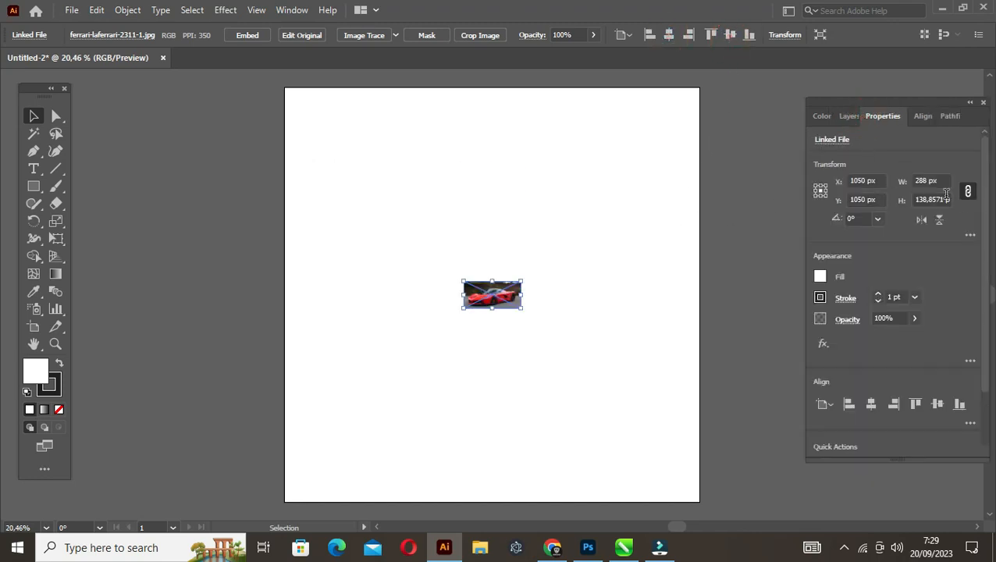
left_click(906, 212)
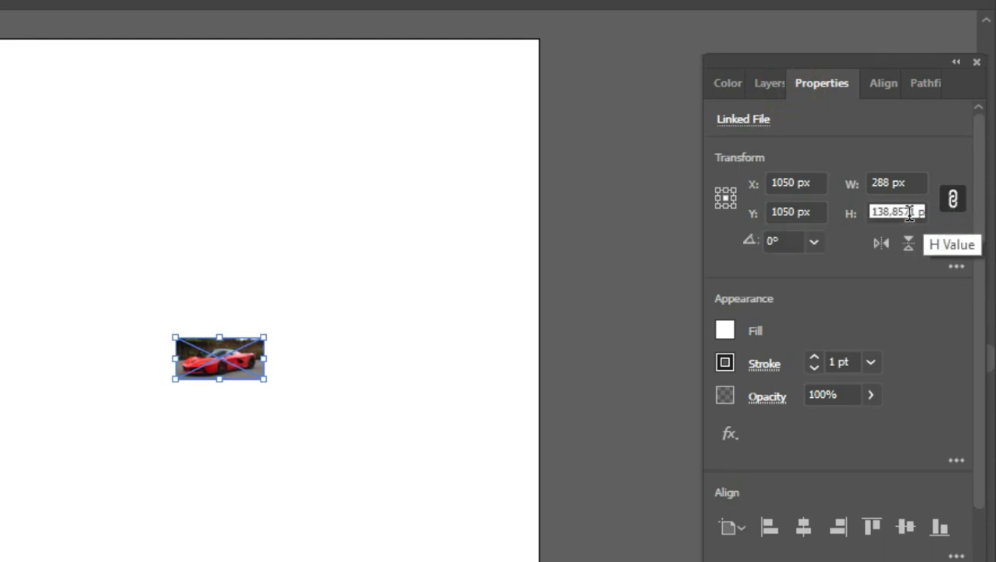
type("2100")
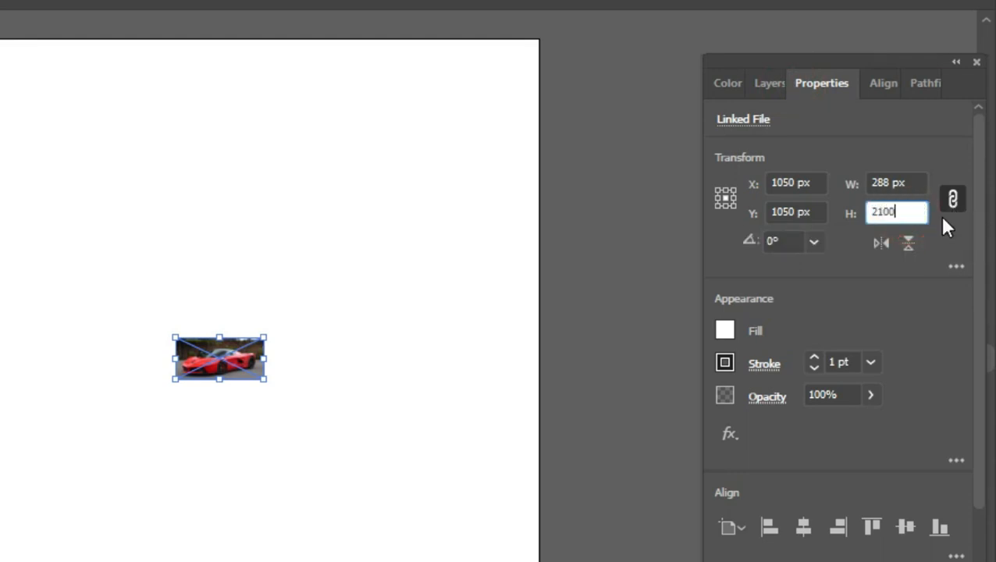
key("Return")
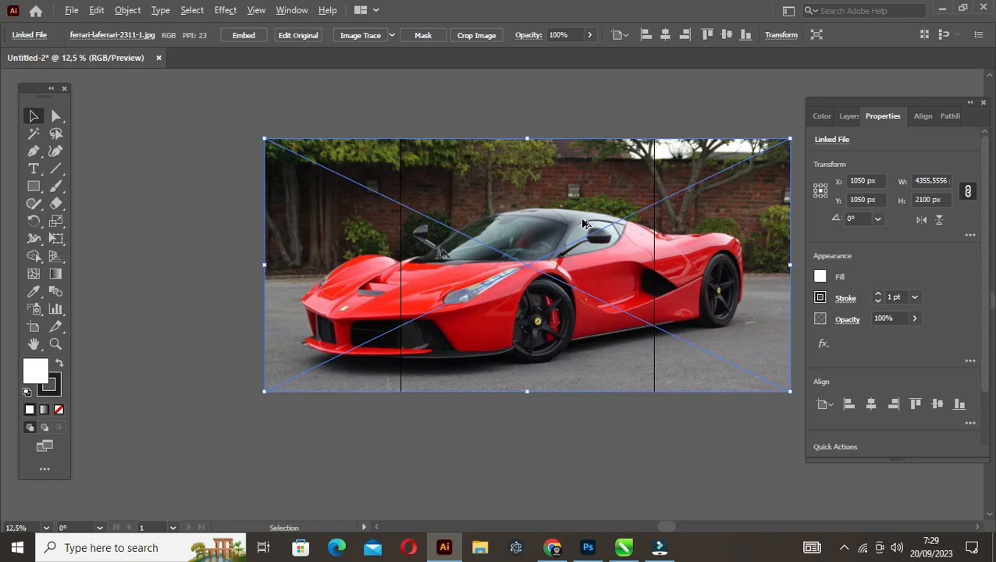
left_click_drag(613, 214, 477, 256)
left_click(536, 138)
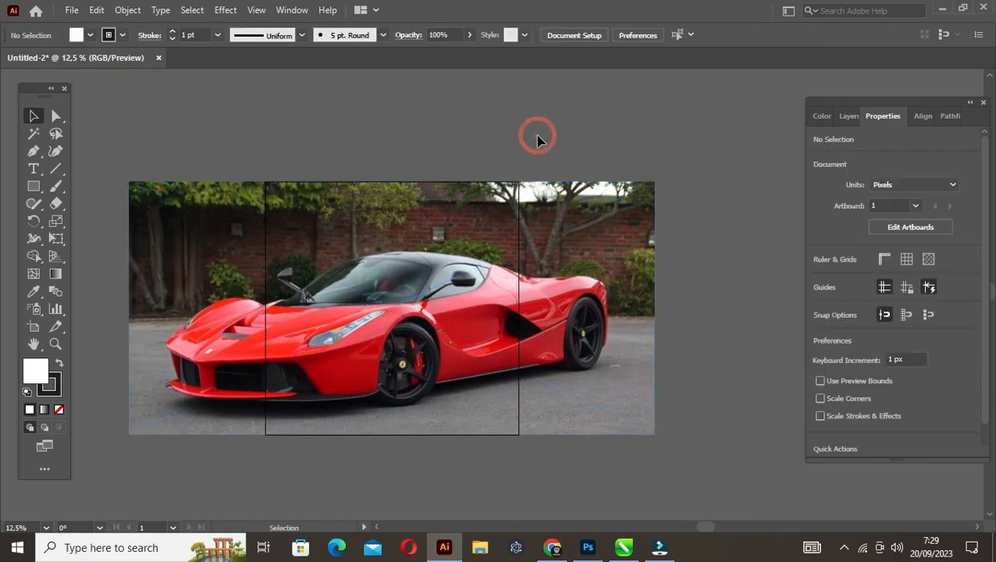
left_click(617, 205)
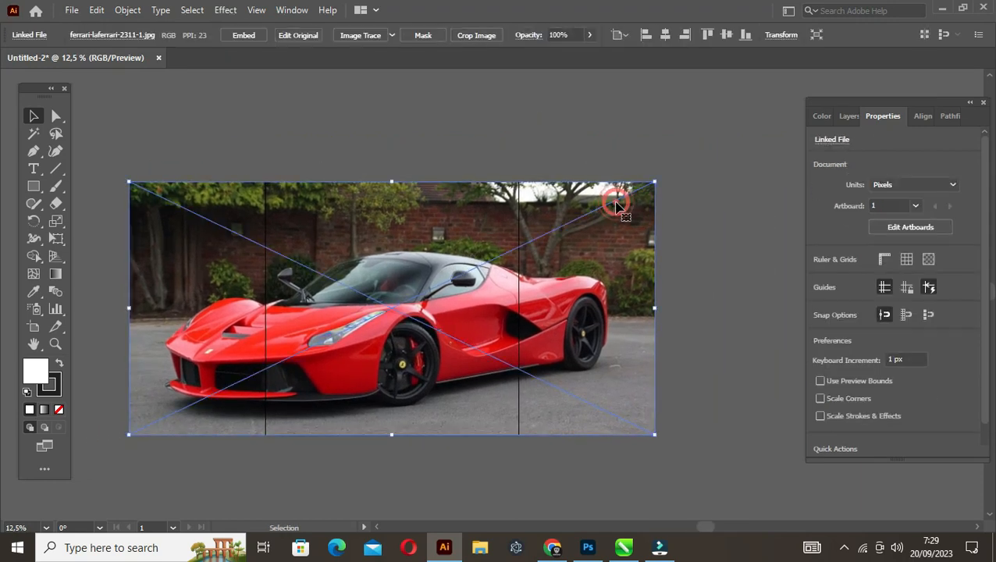
left_click(717, 214)
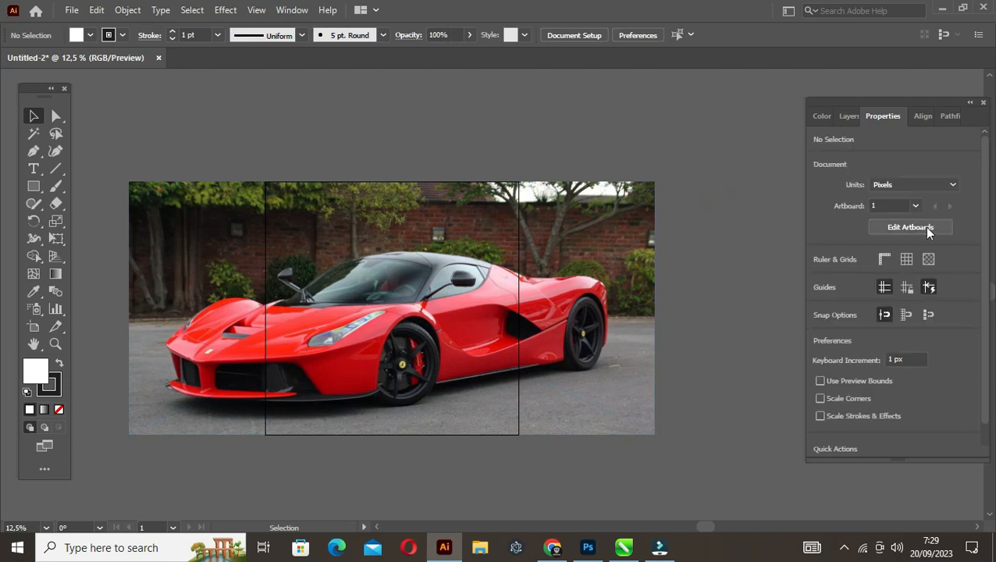
Set the artboard's width to 4350 px and leave artboard editing
left_click(925, 227)
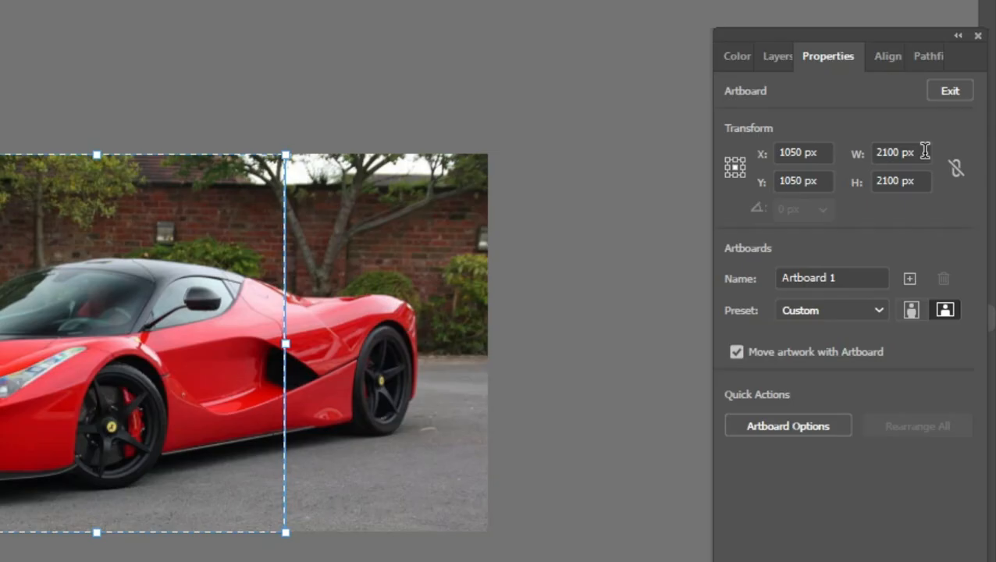
left_click(941, 179)
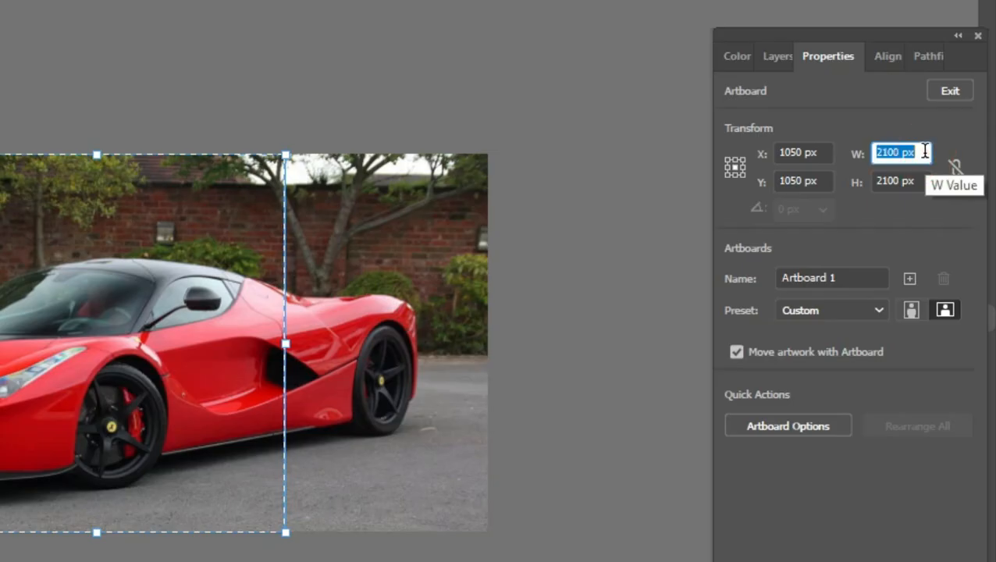
type("4350")
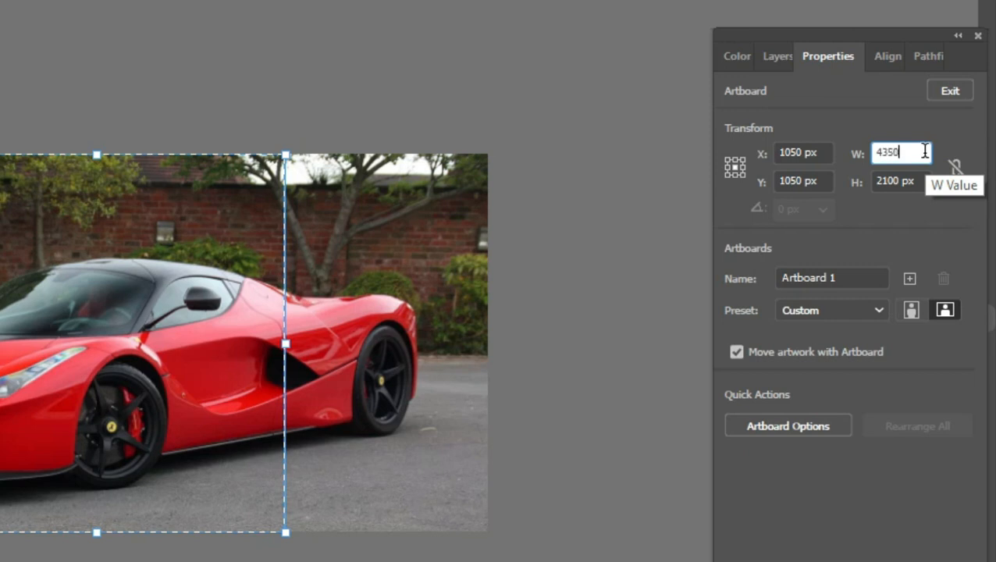
key("Return")
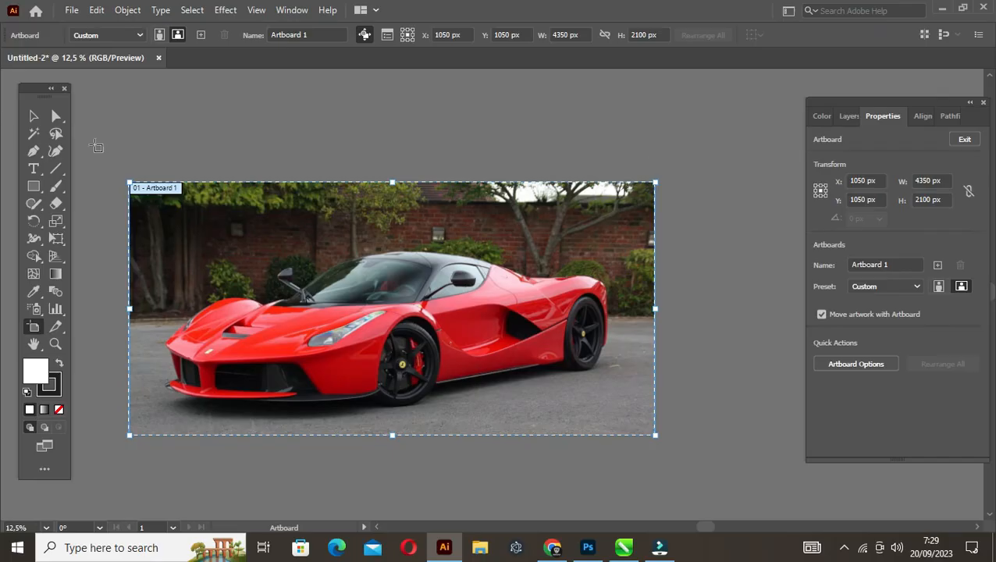
left_click(56, 116)
left_click(254, 132)
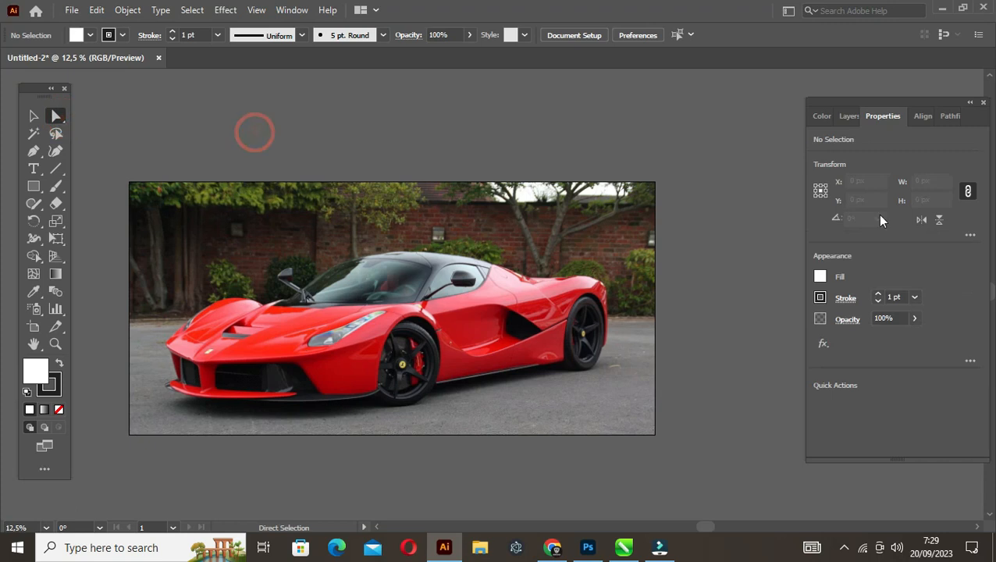
Lock Layer 1 with the car photo and add a new layer above it named outline
left_click(847, 117)
key("ctrl+plus")
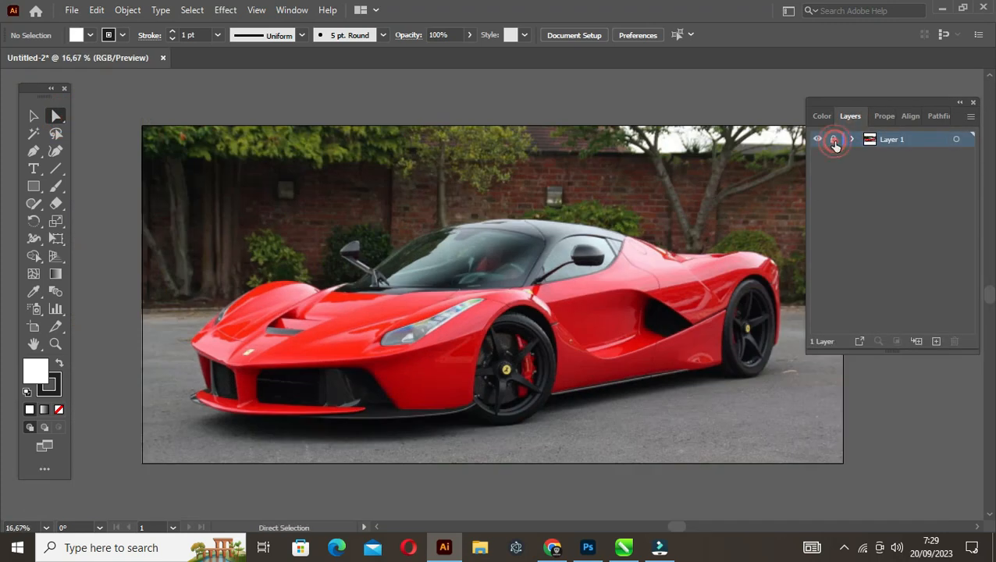
left_click(834, 141)
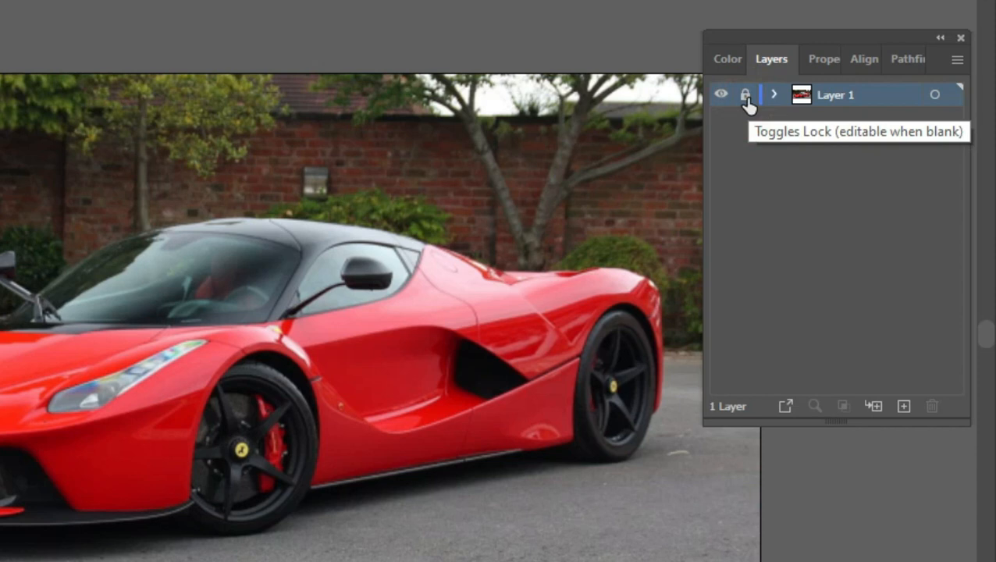
left_click(903, 405)
double_click(836, 93)
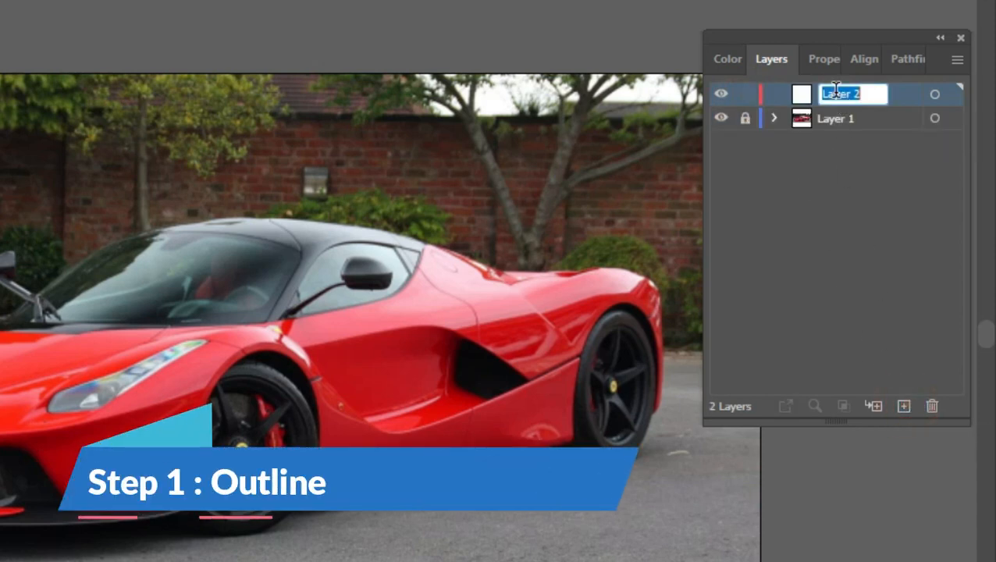
type("outline")
key("Return")
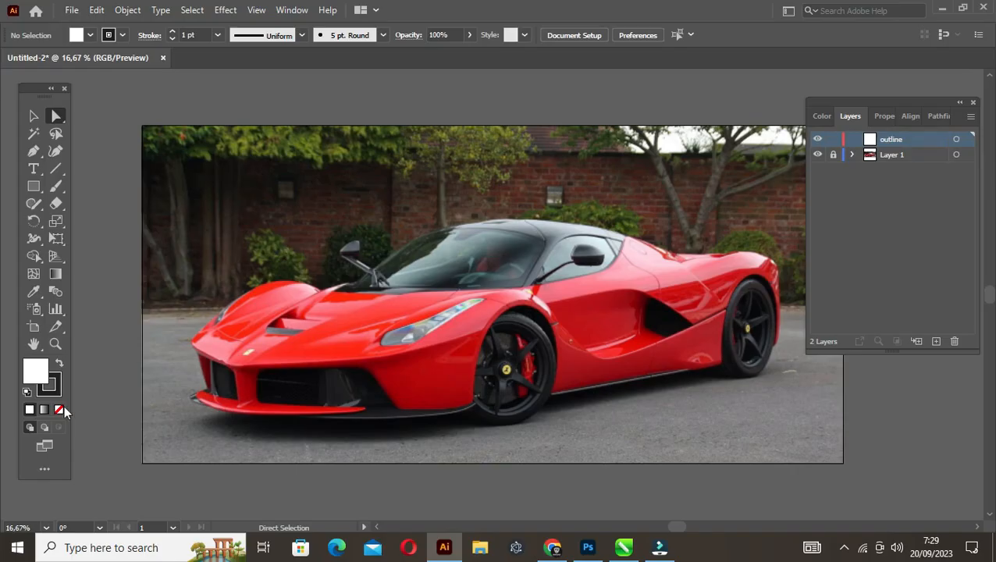
Set the fill to none and the stroke colour to black
left_click(63, 410)
left_click(53, 388)
double_click(50, 387)
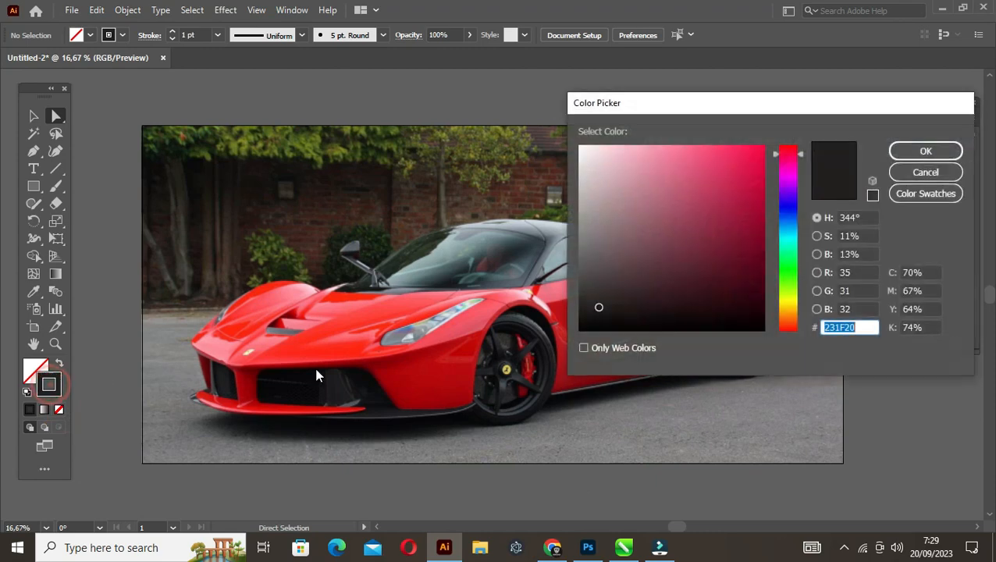
left_click(582, 328)
left_click(922, 151)
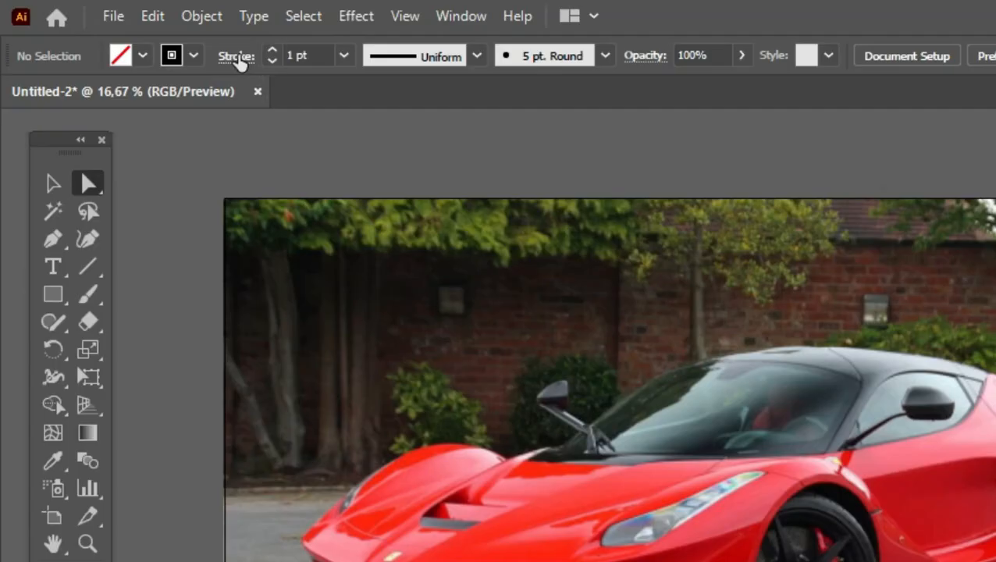
Give the stroke a round cap and round corners, and set its weight to 6 pt
left_click(149, 35)
left_click(73, 73)
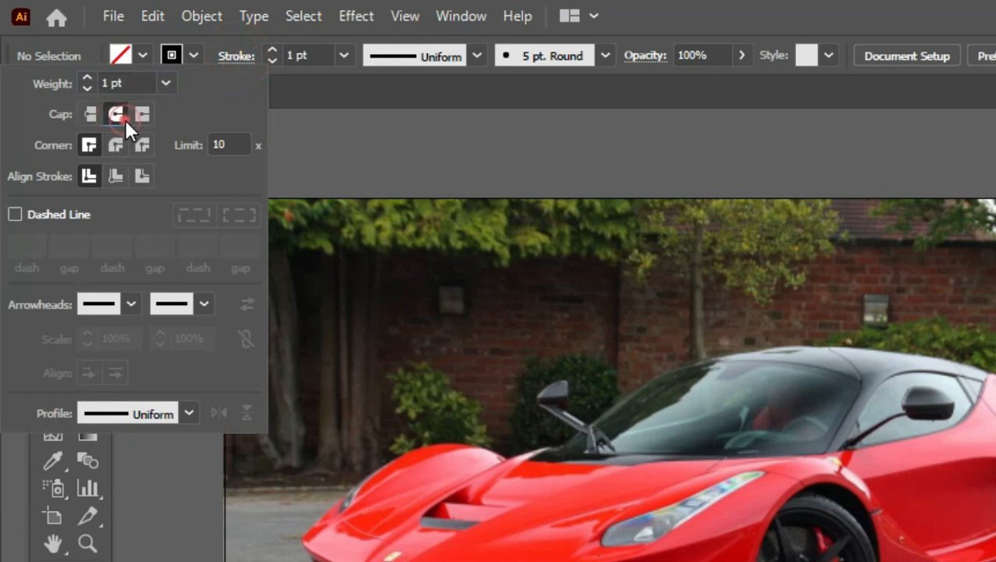
left_click(74, 93)
left_click(273, 48)
left_click(272, 48)
left_click(272, 48)
left_click(272, 48)
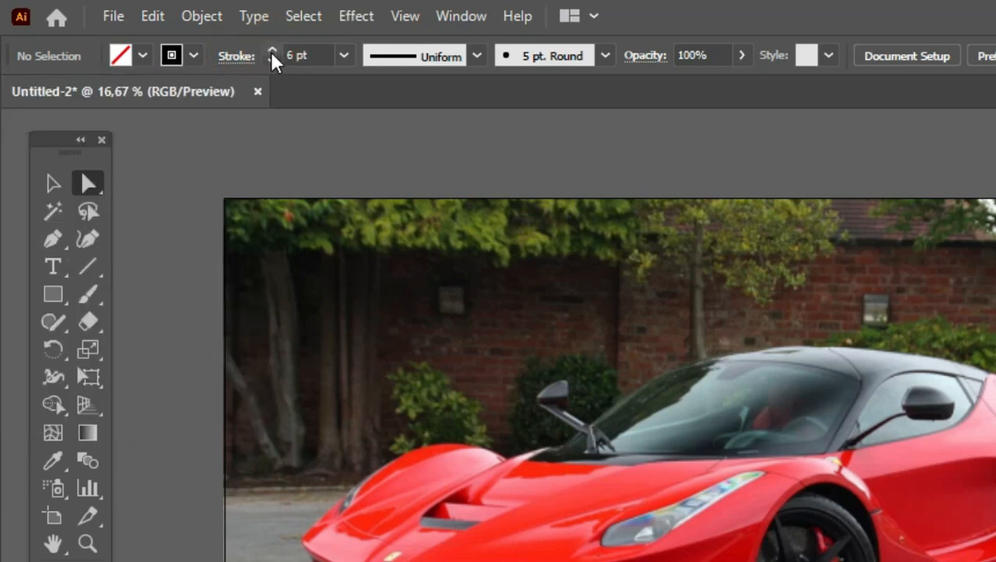
Start the car outline with straight Pen tool segments from the front splitter up the bumper corner to the far headlight
key("space")
left_click_drag(405, 501, 325, 474)
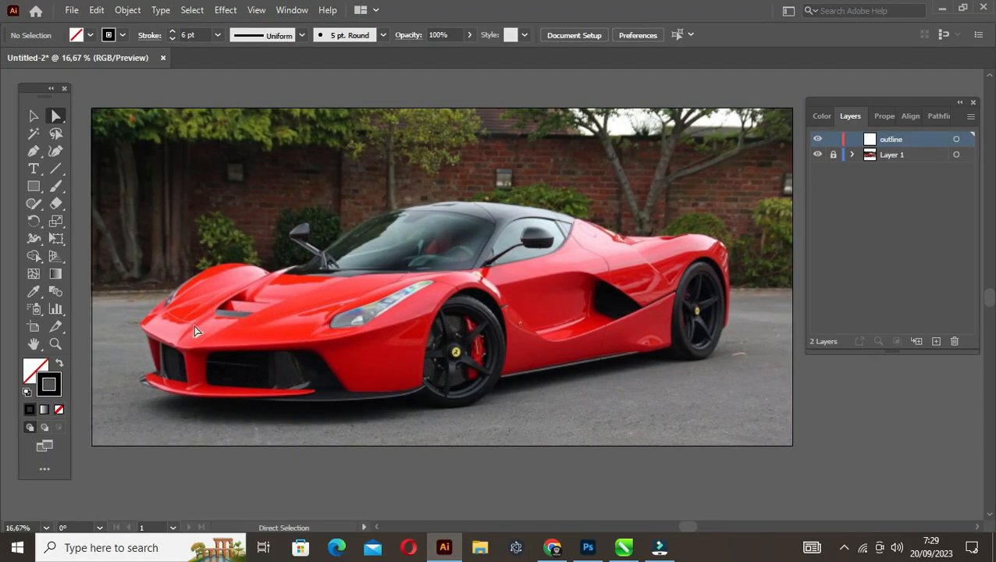
scroll(153, 368, "up", 5)
scroll(156, 367, "down", 2)
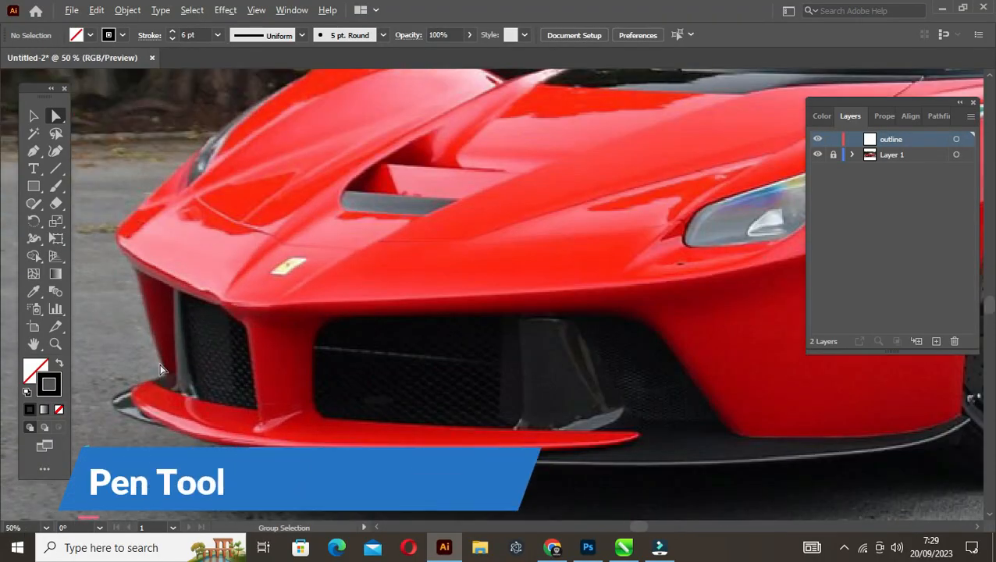
left_click(34, 155)
left_click(164, 375)
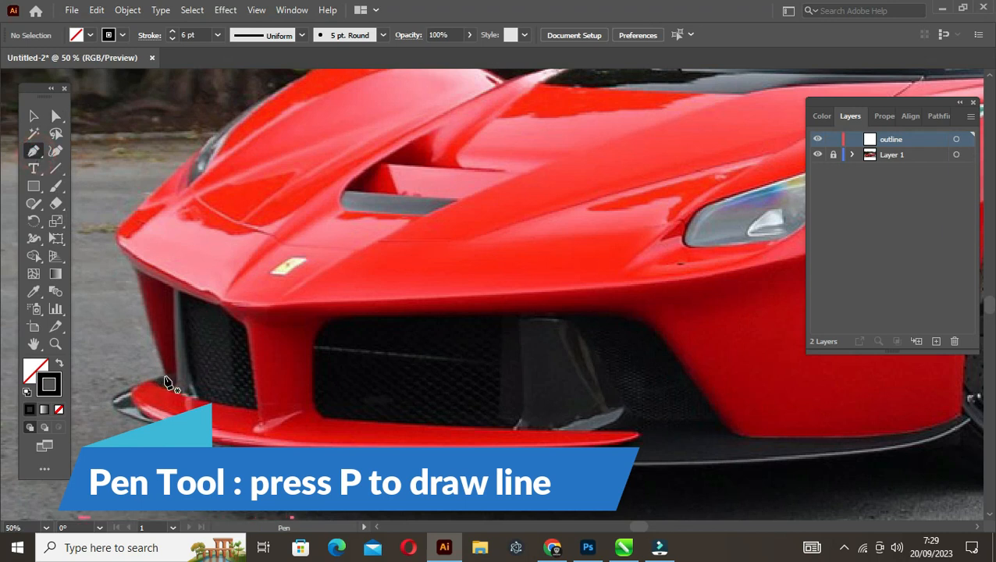
left_click(134, 269)
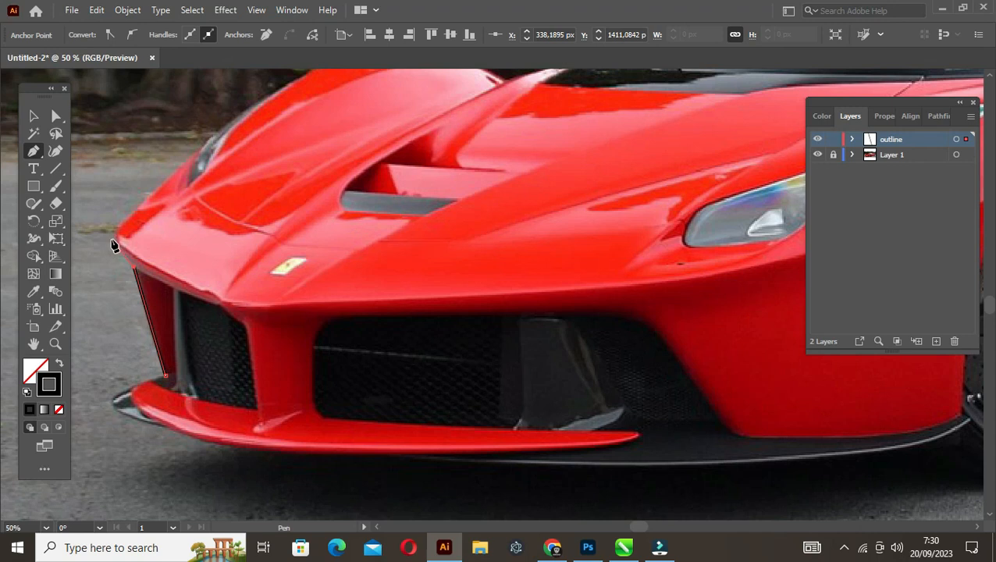
left_click_drag(121, 199, 111, 291)
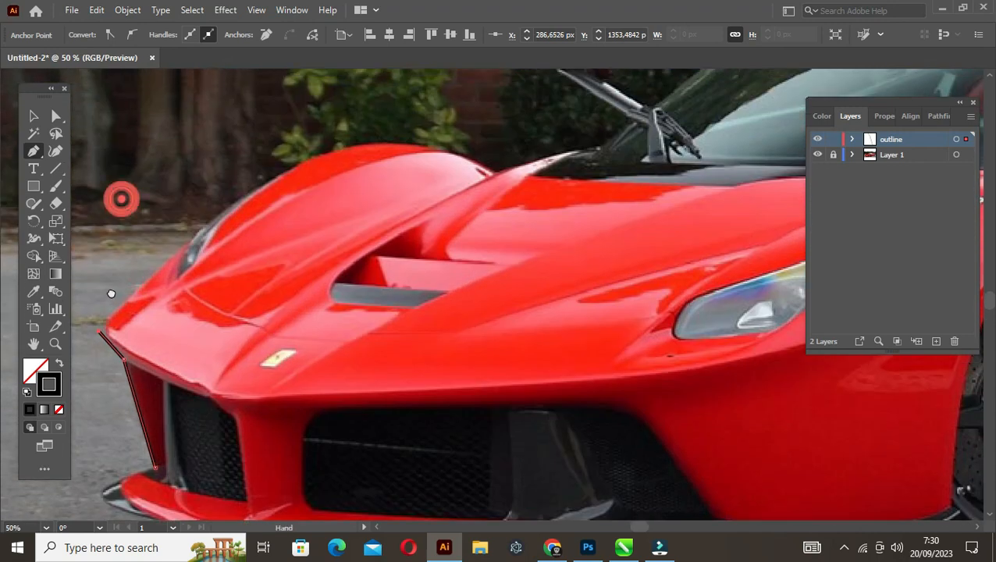
left_click(188, 248)
Continue the outline straight across the far fender and along the hood edge to the windshield base
left_click_drag(262, 209, 209, 249)
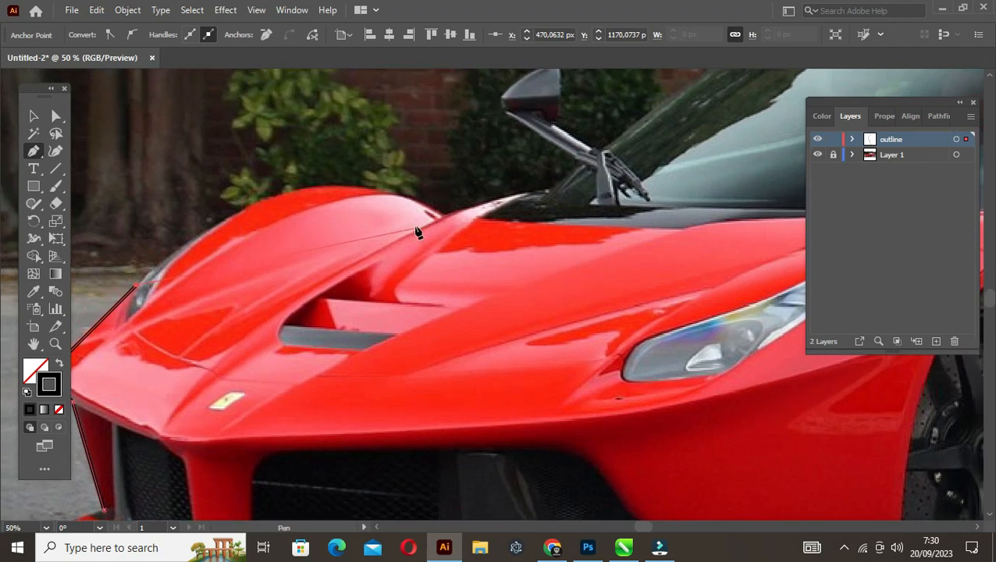
left_click(442, 218)
left_click_drag(549, 191, 415, 316)
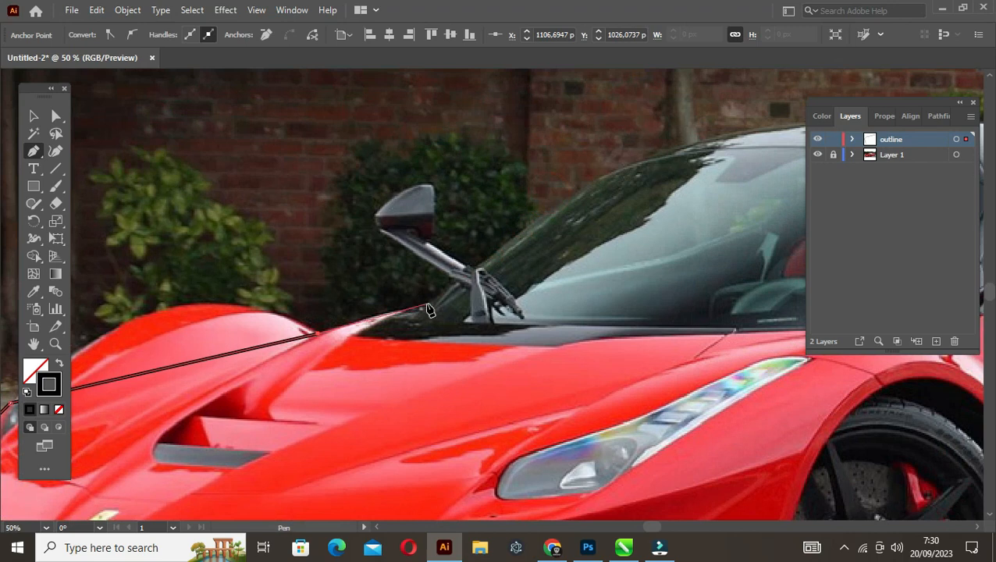
left_click(425, 305)
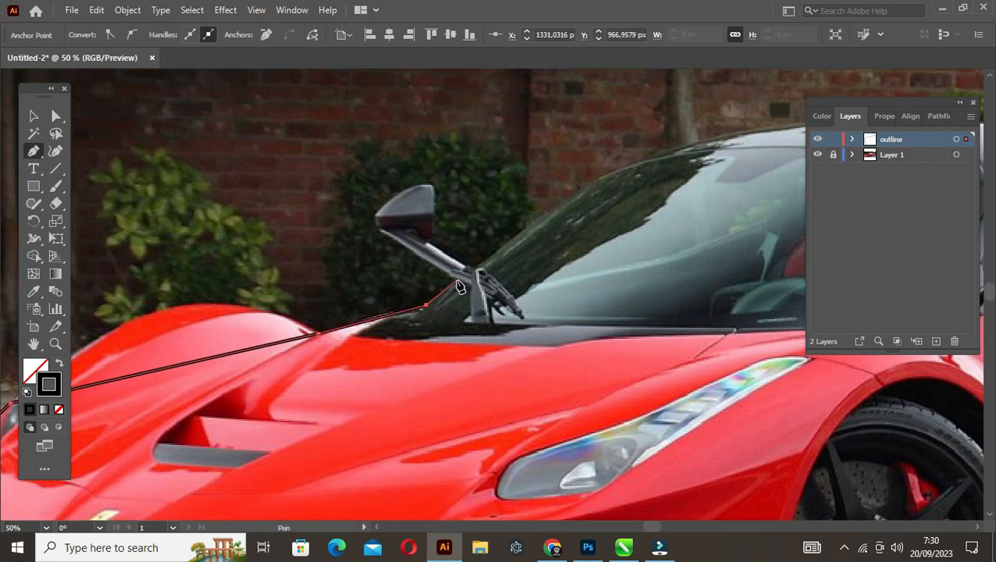
Trace the outline around the far side mirror and its arm, ending at the windshield edge
left_click(455, 280)
left_click(377, 228)
left_click(374, 215)
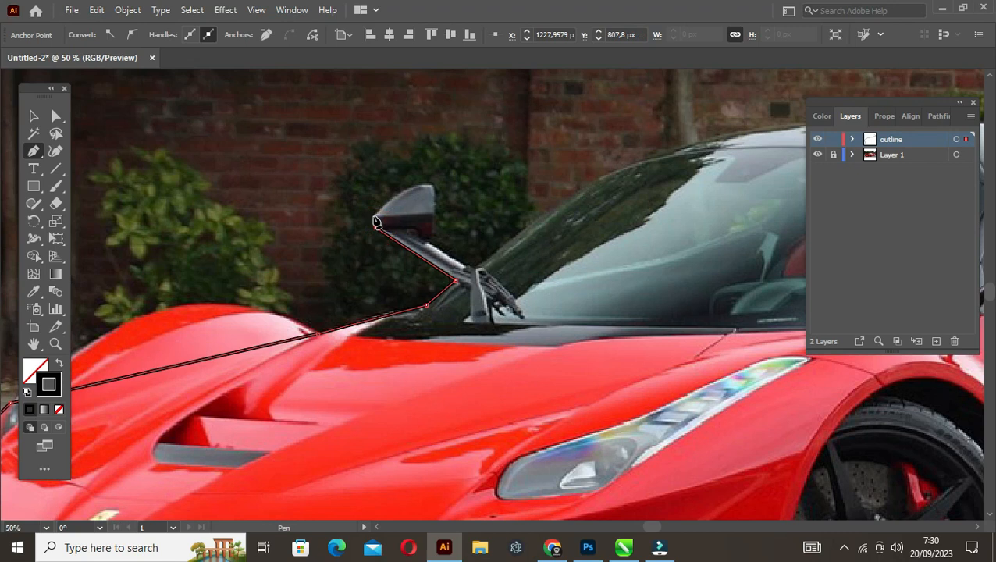
left_click(411, 188)
left_click(431, 186)
left_click(434, 237)
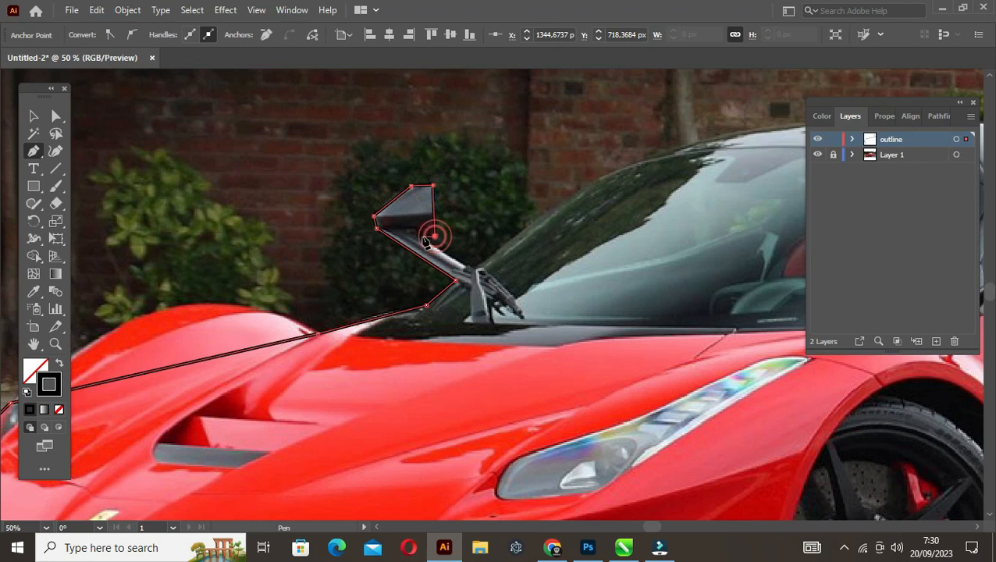
left_click(470, 268)
Continue the outline with straight Pen tool segments up the far windshield edge and across to the rear end of the roof
key("space")
left_click_drag(517, 232, 333, 305)
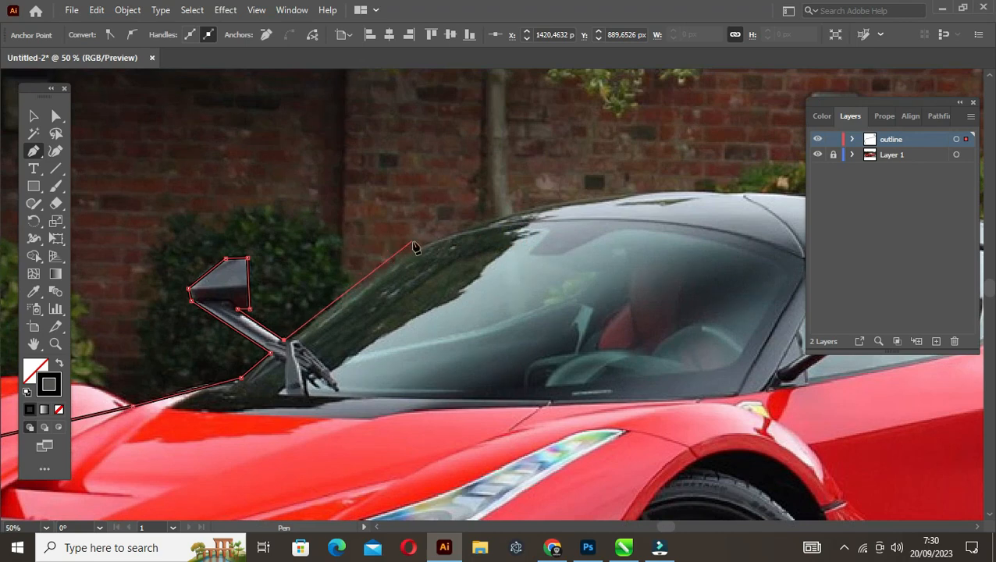
left_click(469, 214)
key("space")
left_click_drag(802, 189, 526, 214)
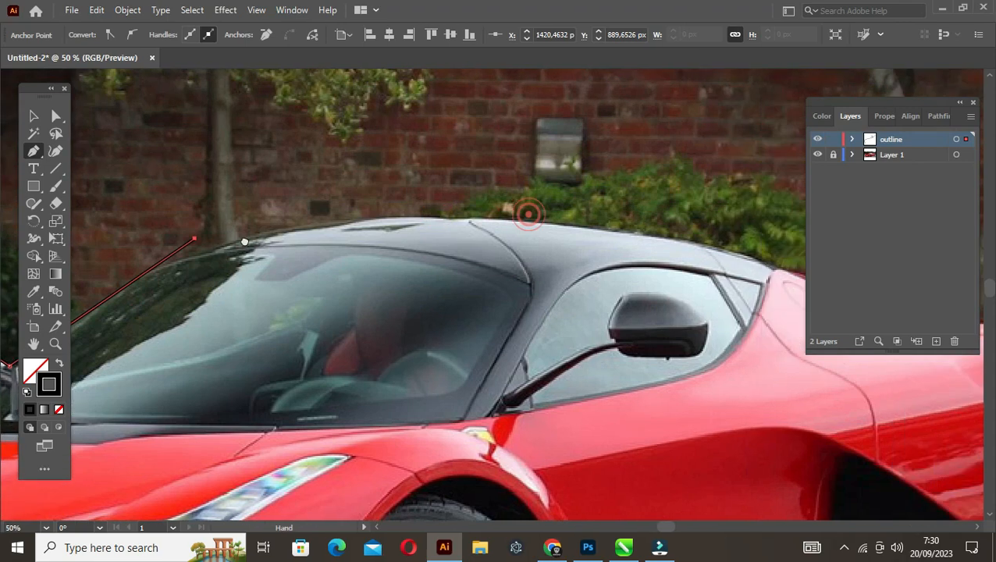
left_click(771, 269)
Extend the outline down the rear deck and along the top of the rear fender to the tail corner
scroll(766, 287, "right", 6)
scroll(766, 287, "down", 1)
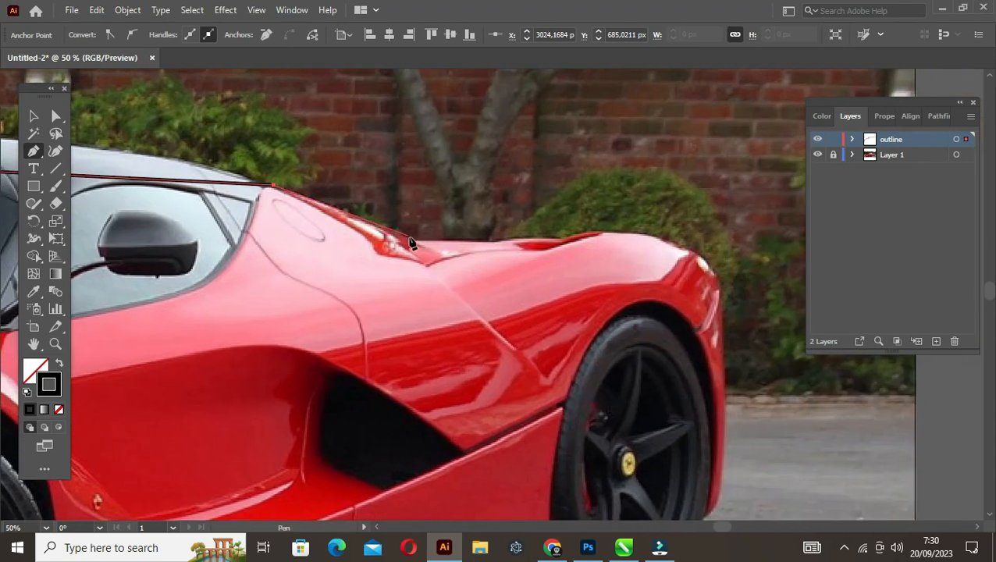
left_click(414, 241)
left_click(497, 241)
left_click(558, 236)
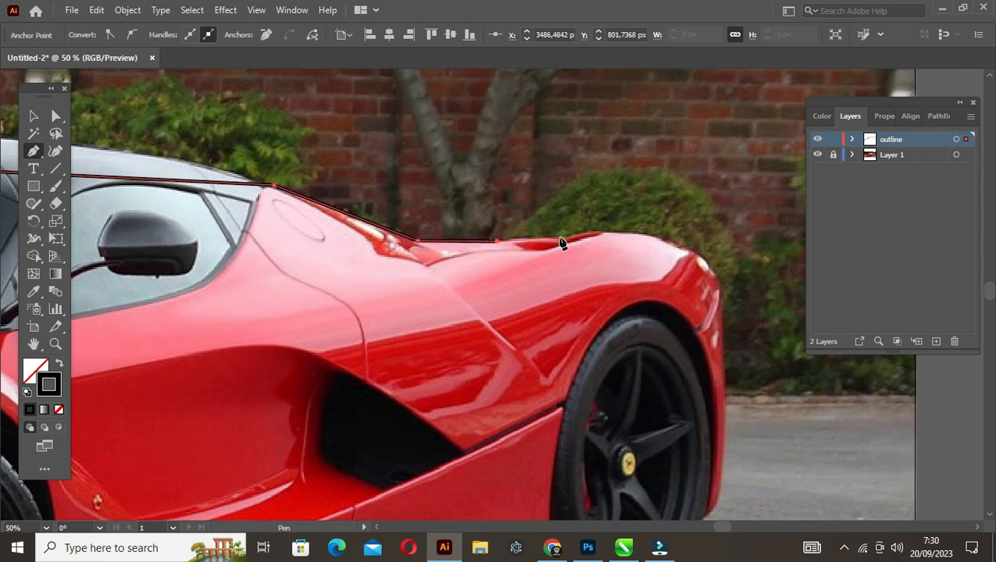
left_click(723, 247)
Extend the outline down the tail to the bumper's lower edge, then via the top of the rear wheel arch to the side sill
key("space")
left_click_drag(726, 409, 602, 293)
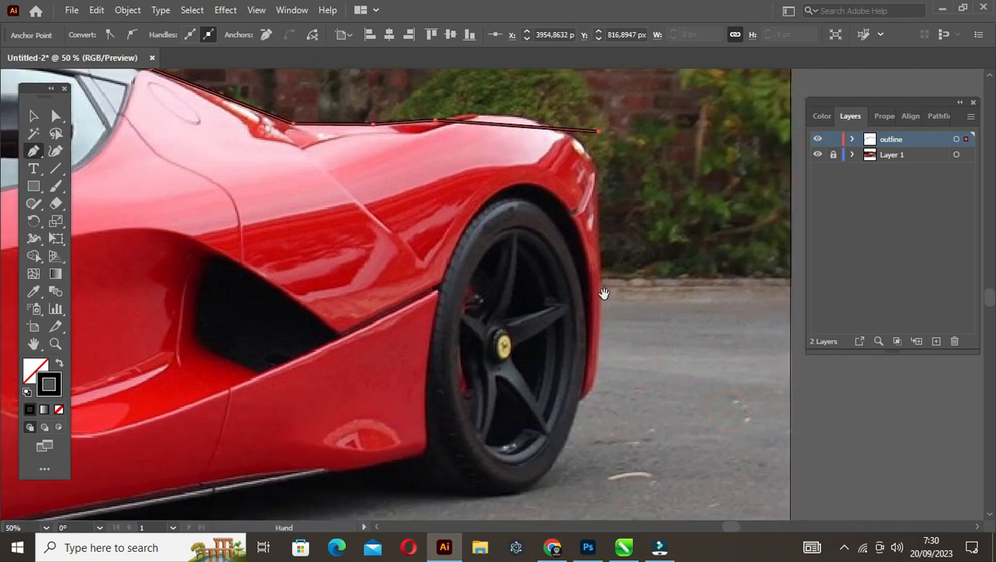
left_click(597, 385)
left_click(583, 400)
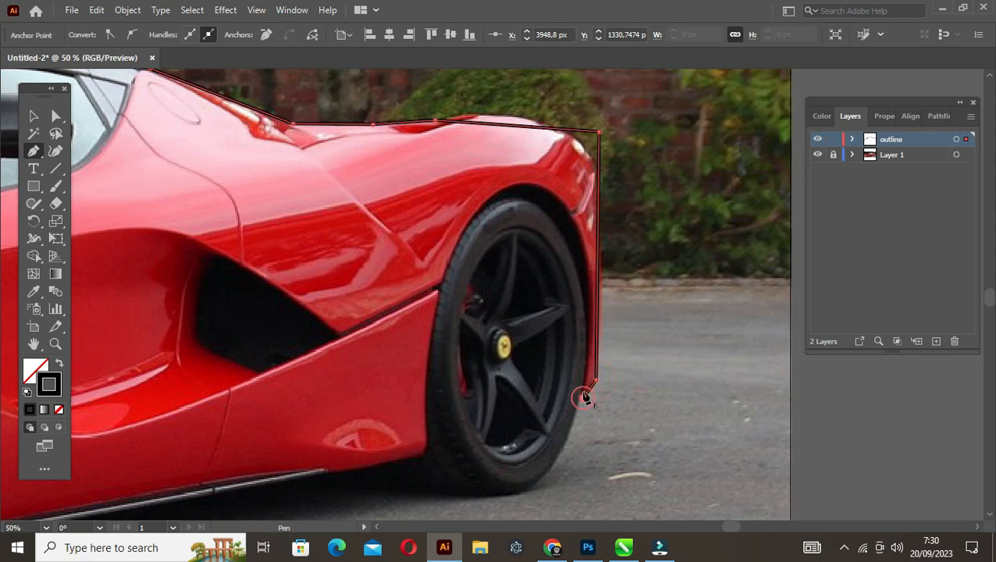
left_click(476, 209)
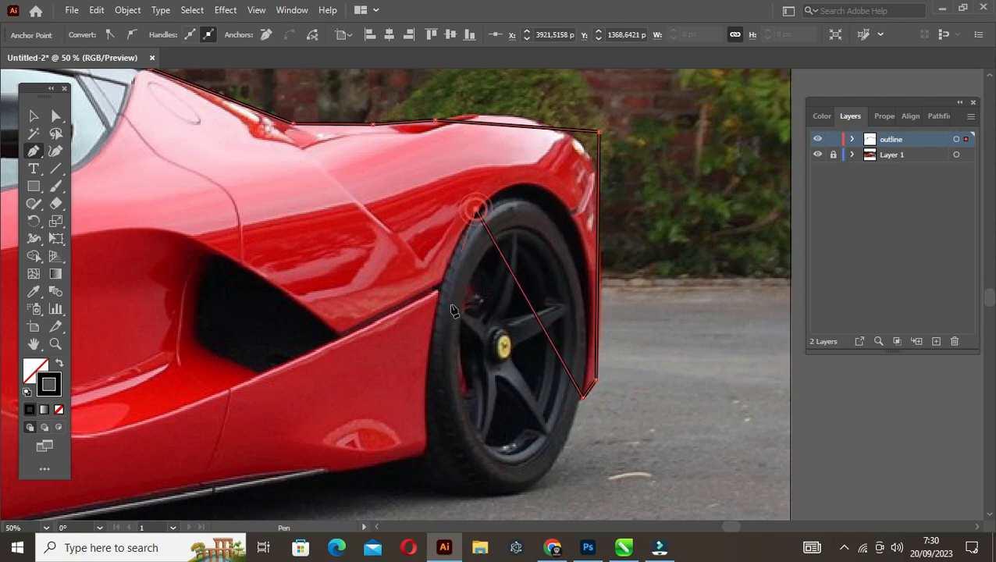
left_click(422, 451)
Continue the outline along the bottom edge of the side sill to the back of the front wheel
left_click_drag(288, 486, 517, 384)
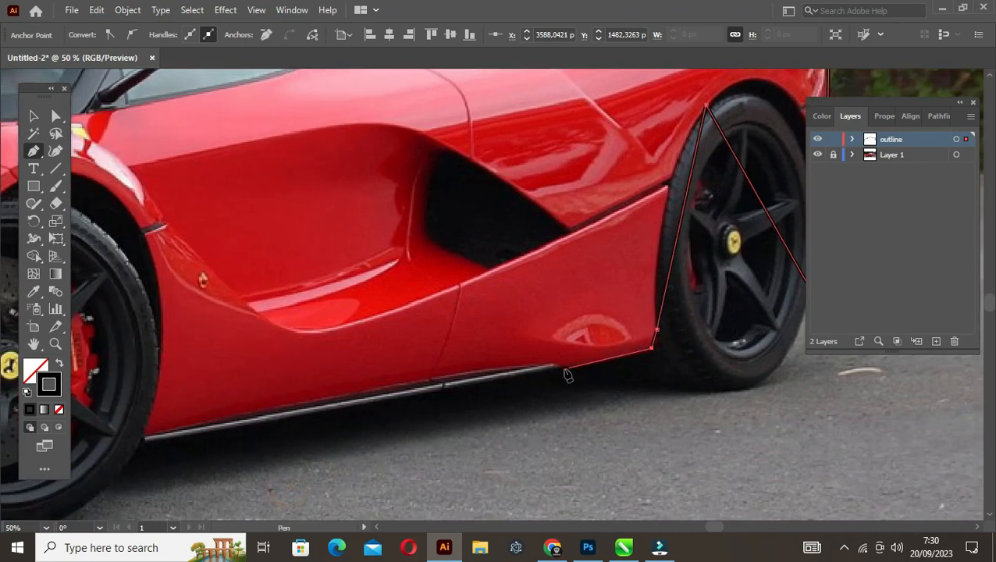
left_click(553, 368)
left_click_drag(194, 432, 469, 382)
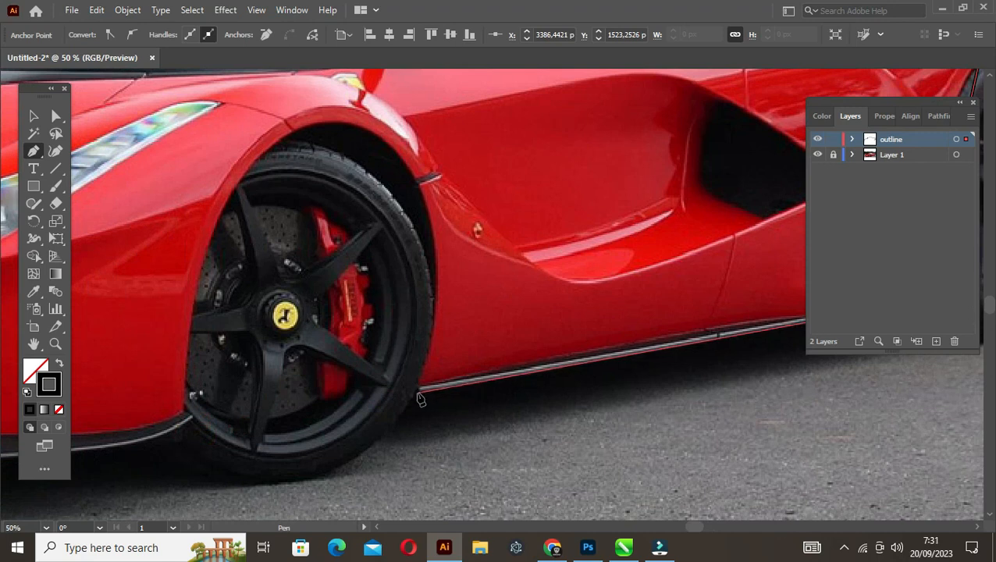
left_click(419, 389)
Extend the outline with straight segments up to the front wheel arch's top and down to the front splitter's rear end
left_click_drag(308, 141, 331, 173)
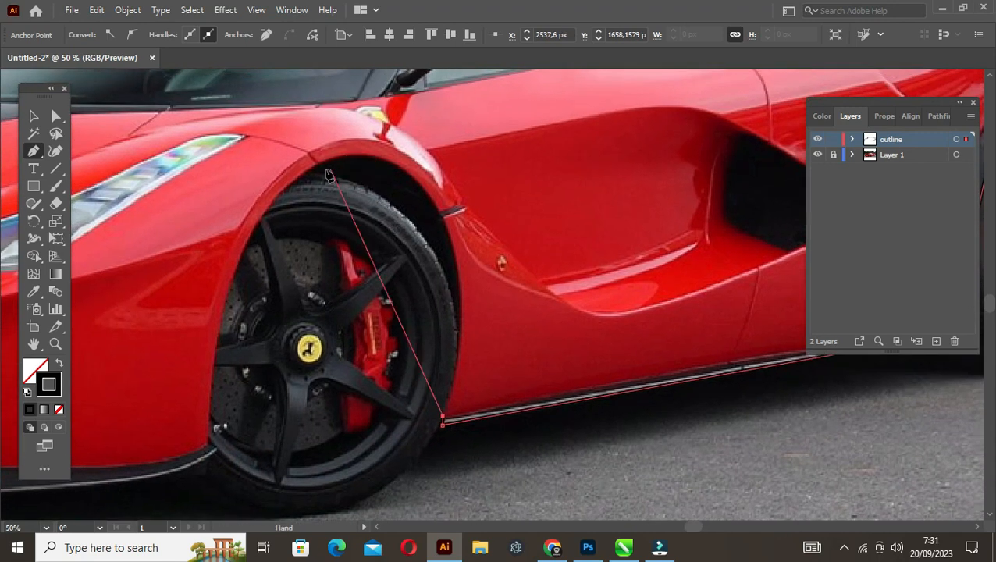
left_click(313, 162)
left_click_drag(220, 338, 491, 237)
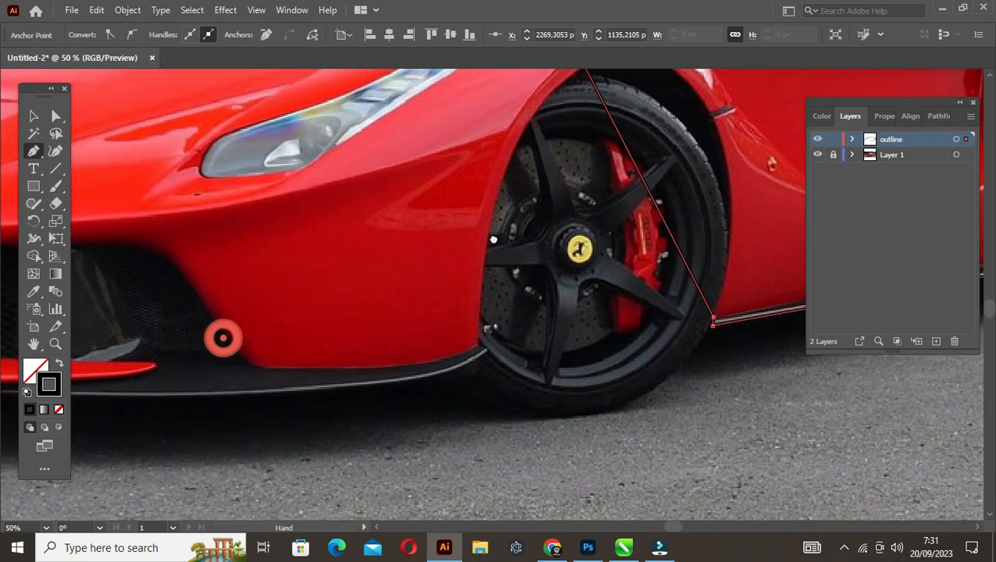
left_click(477, 341)
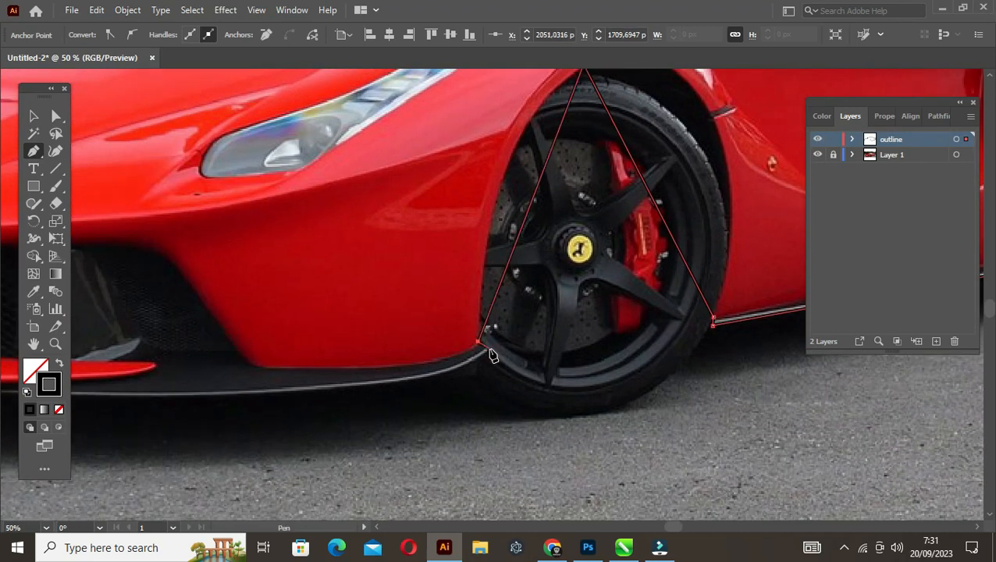
left_click(488, 348)
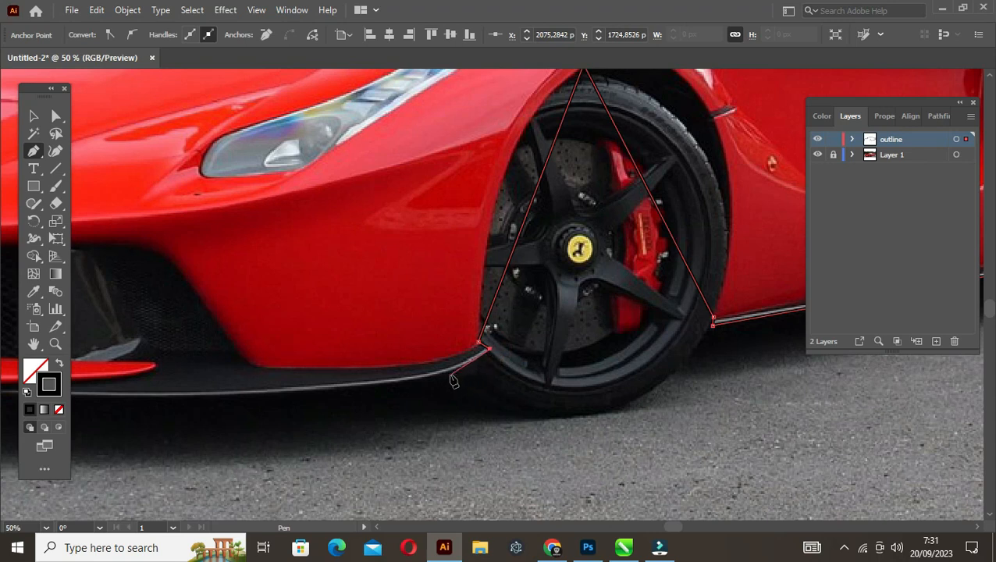
Trace the outline along the front splitter's lower edge and around its far tip, closing the path at its starting point
left_click_drag(300, 397, 614, 377)
left_click(218, 360)
left_click_drag(106, 356, 399, 413)
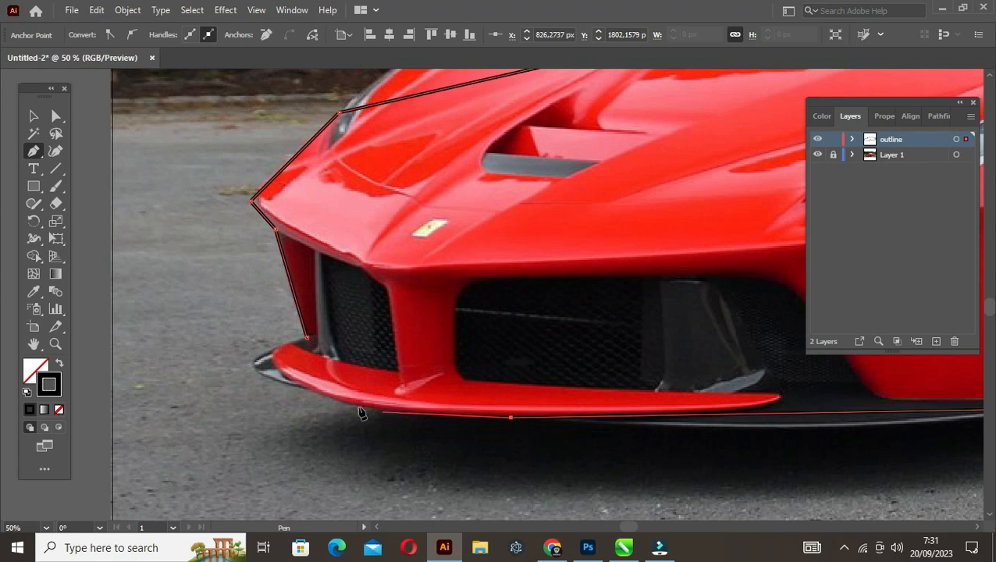
left_click(309, 390)
left_click(246, 363)
left_click(306, 341)
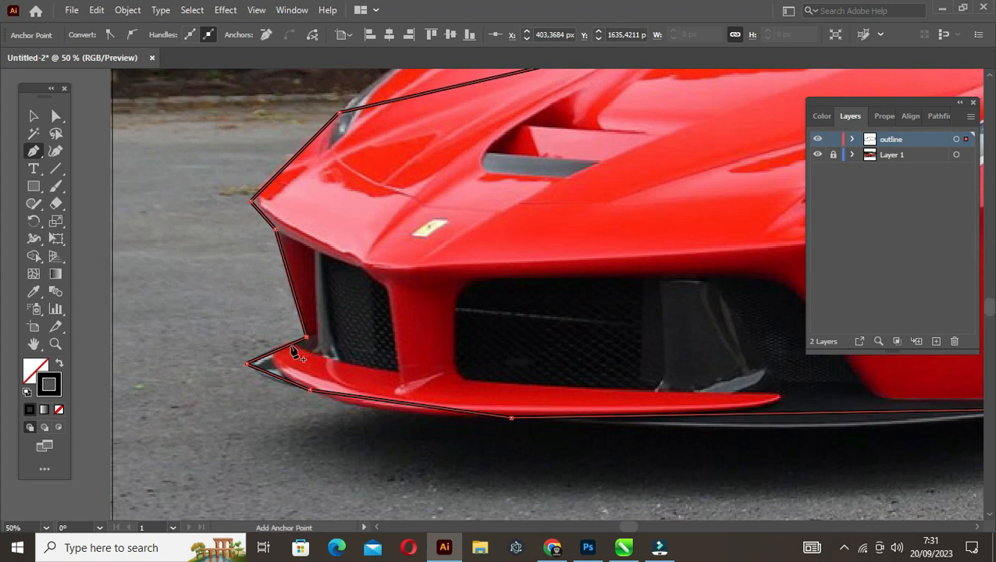
Bend the front splitter's lower edge to follow the photo and round its pointed far tip
left_click_drag(281, 348, 273, 388)
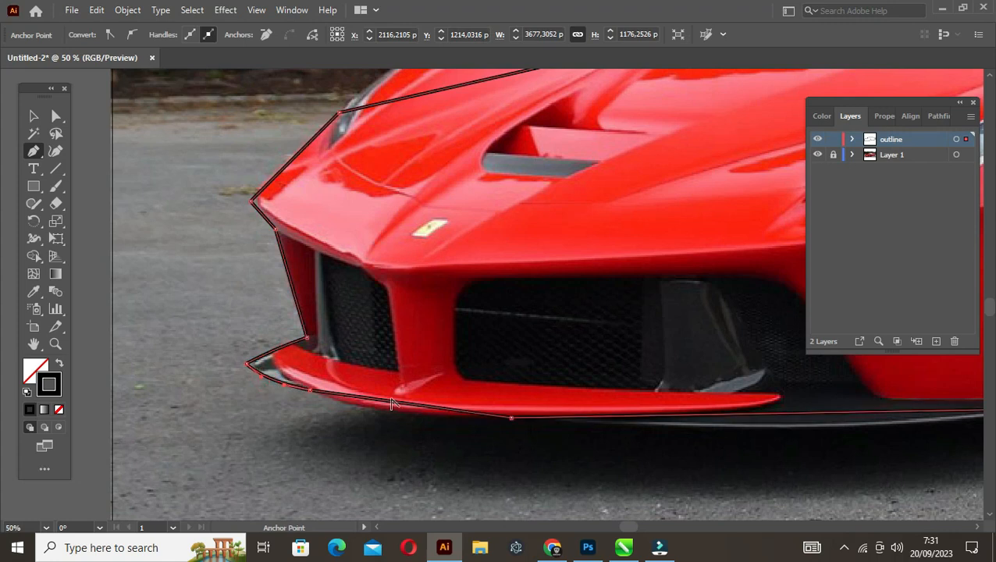
left_click_drag(394, 407, 390, 414)
key("v")
left_click(270, 369)
key("a")
left_click(246, 364)
left_click_drag(263, 364, 236, 354)
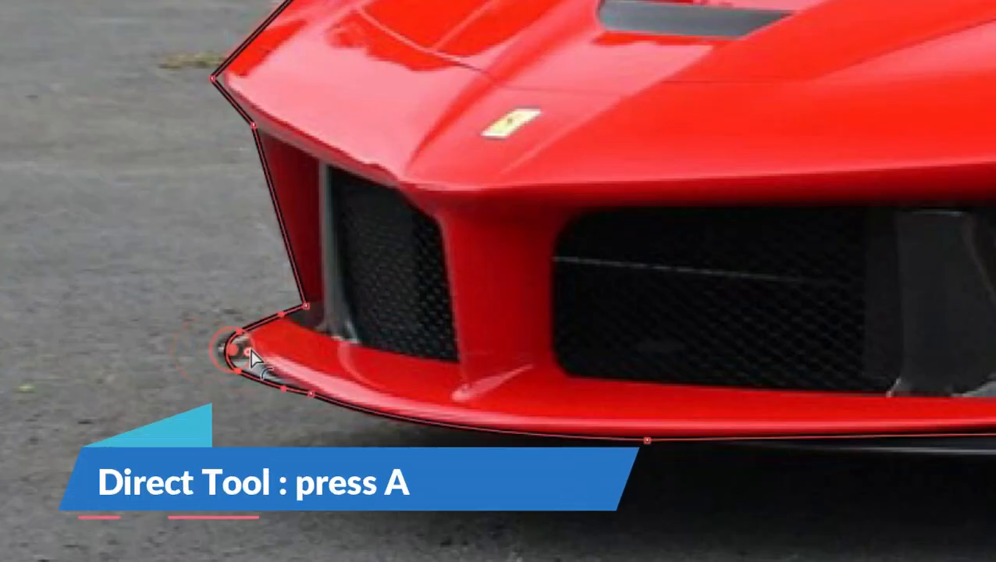
Bend the outline segment between the nose and the far headlight, and round the nose corner
key("space")
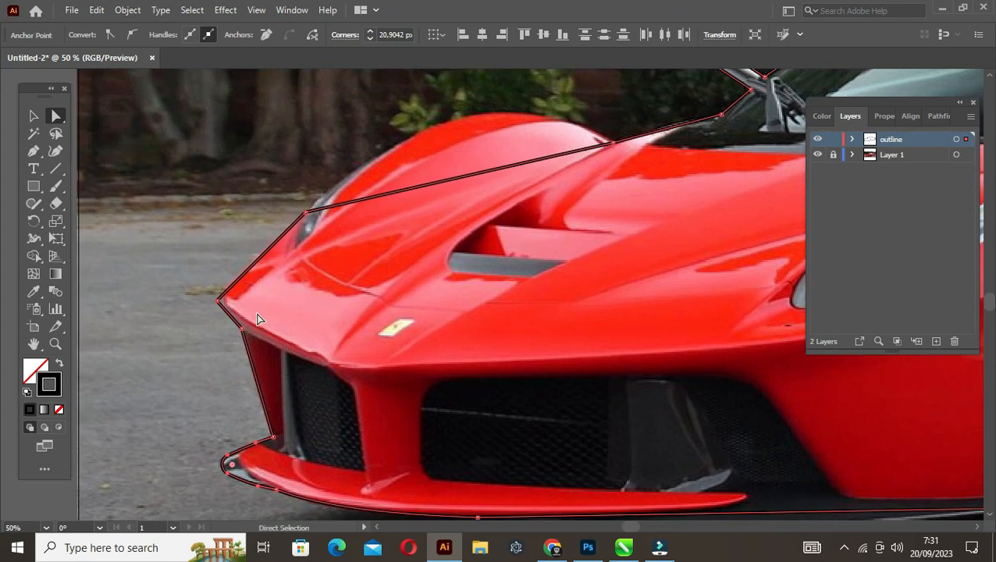
key("p")
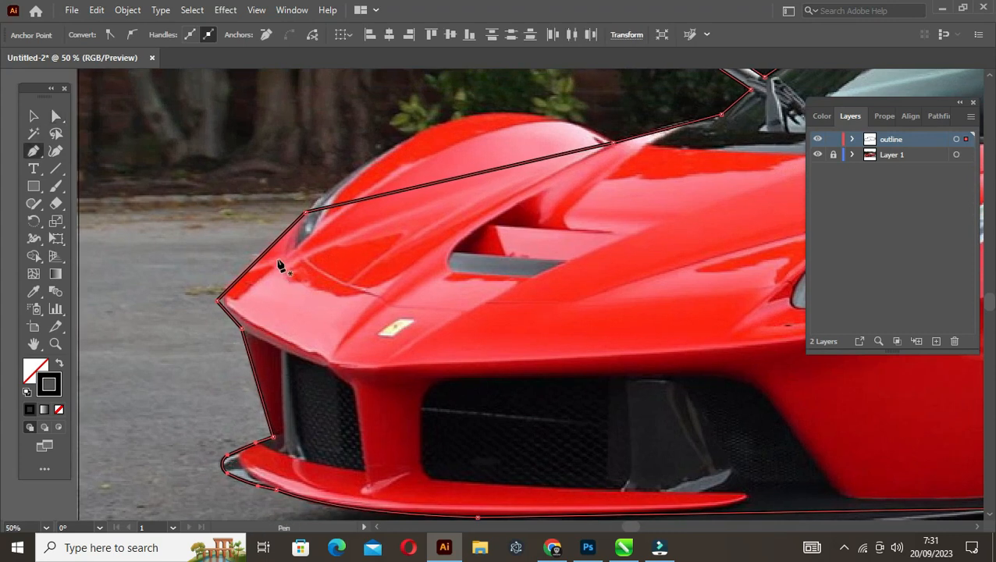
left_click(268, 252)
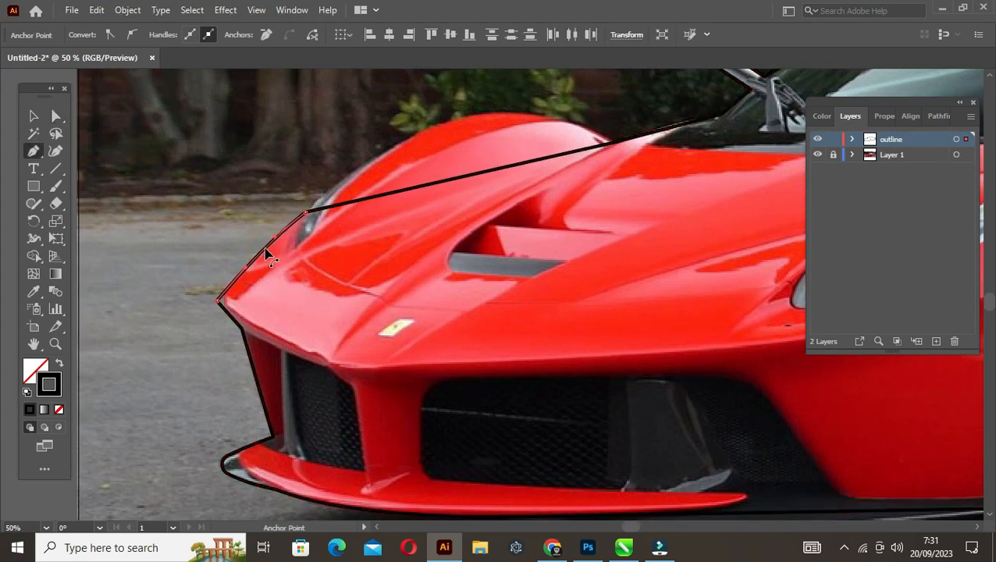
key("a")
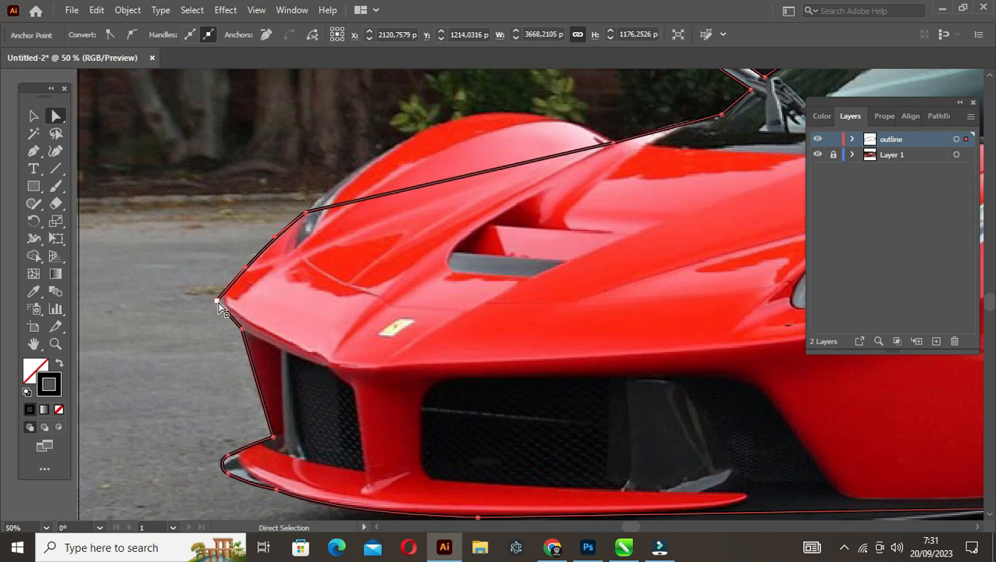
left_click(218, 302)
left_click_drag(233, 302, 243, 304)
Bend the straight segment over the far front fender into an arch that follows the bodywork
key("space")
left_click_drag(518, 204, 384, 257)
key("p")
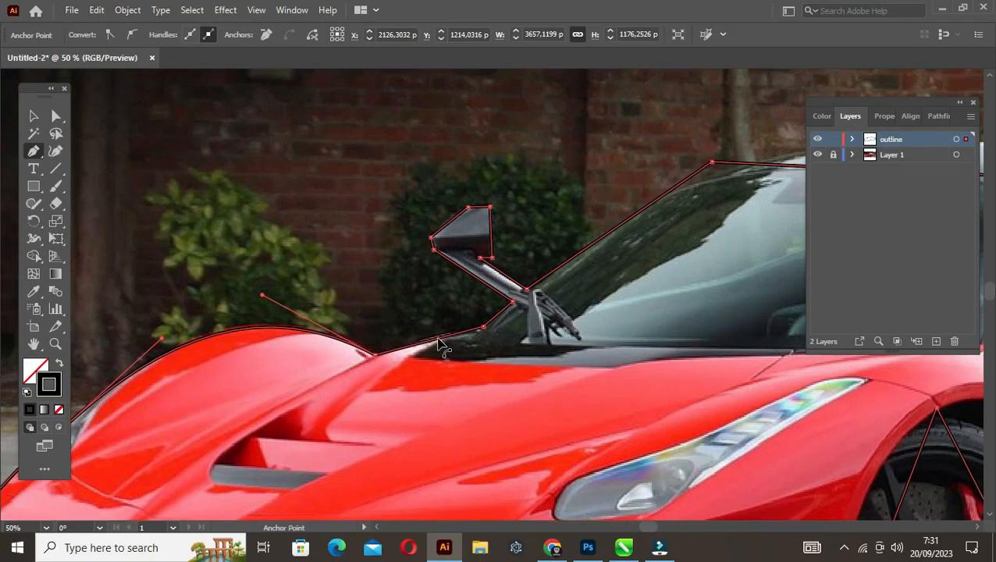
left_click_drag(437, 339, 440, 335)
Curve the far mirror's upper outer edge and round its outer corner to about 23 px
key("space")
left_click_drag(585, 256, 525, 304)
scroll(446, 321, "up", 1)
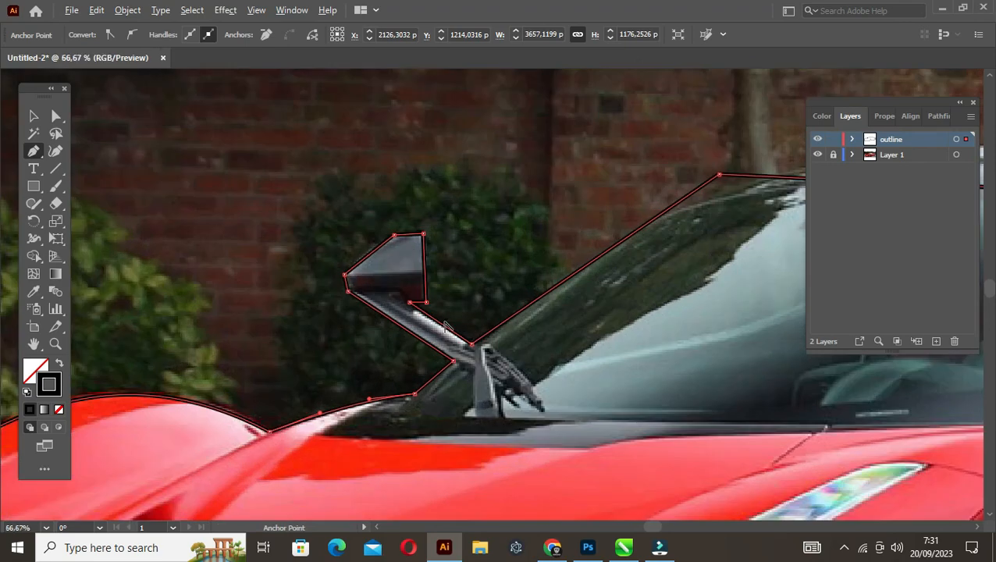
scroll(446, 326, "up", 1)
left_click(330, 220)
key("a")
left_click(295, 253)
left_click_drag(308, 254, 319, 257)
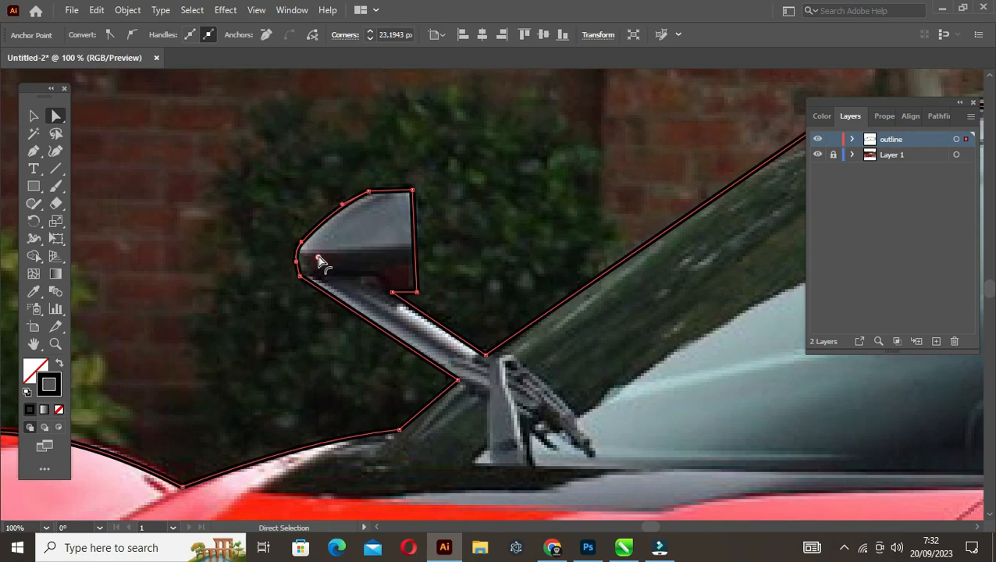
Round the far mirror's upper inner corner to about 10 px and its lower inner corner to about 13 px
left_click(412, 190)
left_click_drag(404, 199, 405, 207)
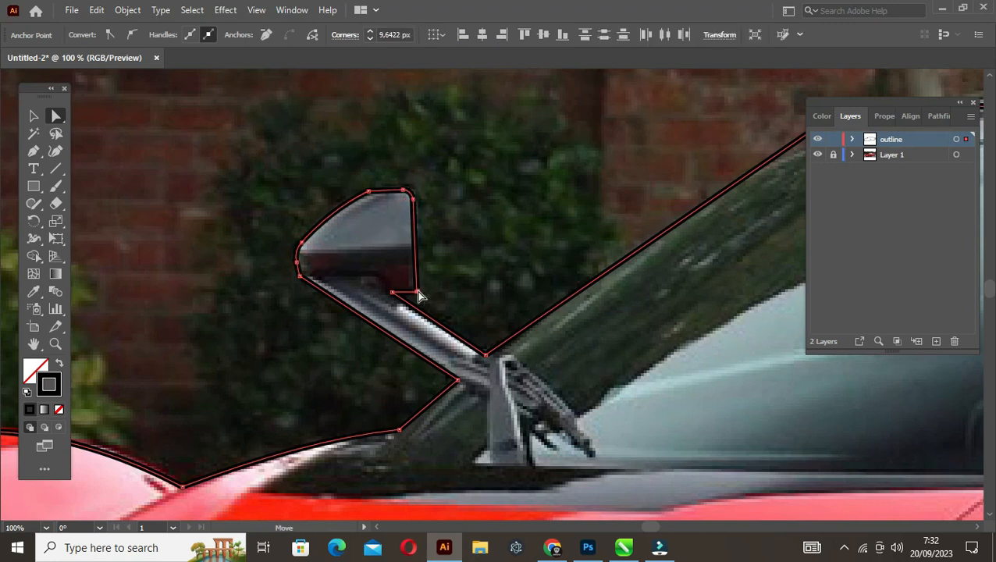
left_click(416, 292)
left_click_drag(406, 286, 403, 284)
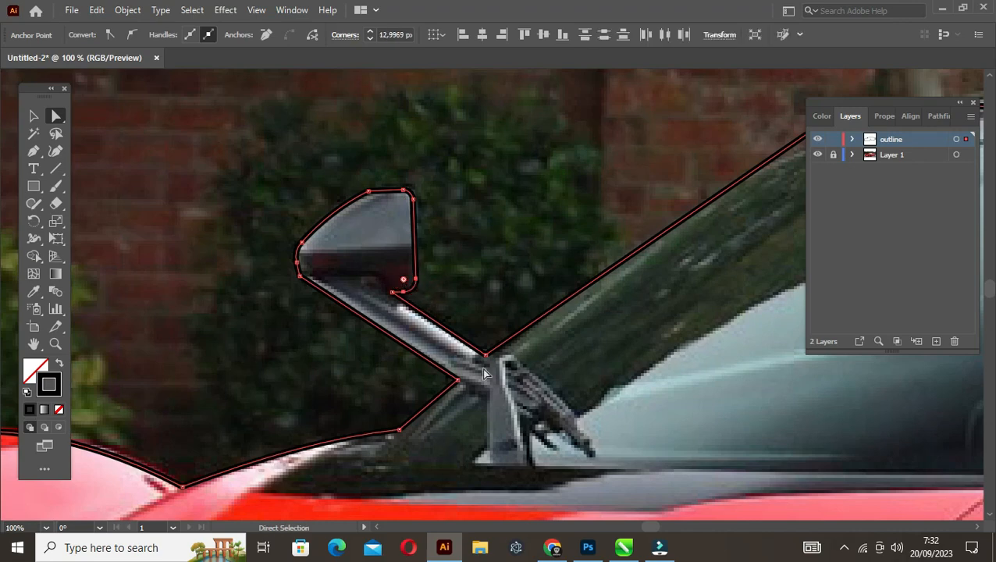
Bend the outline along the far windshield edge and the roof to match the car's curves
scroll(582, 290, "down", 2)
left_click_drag(671, 274, 431, 373)
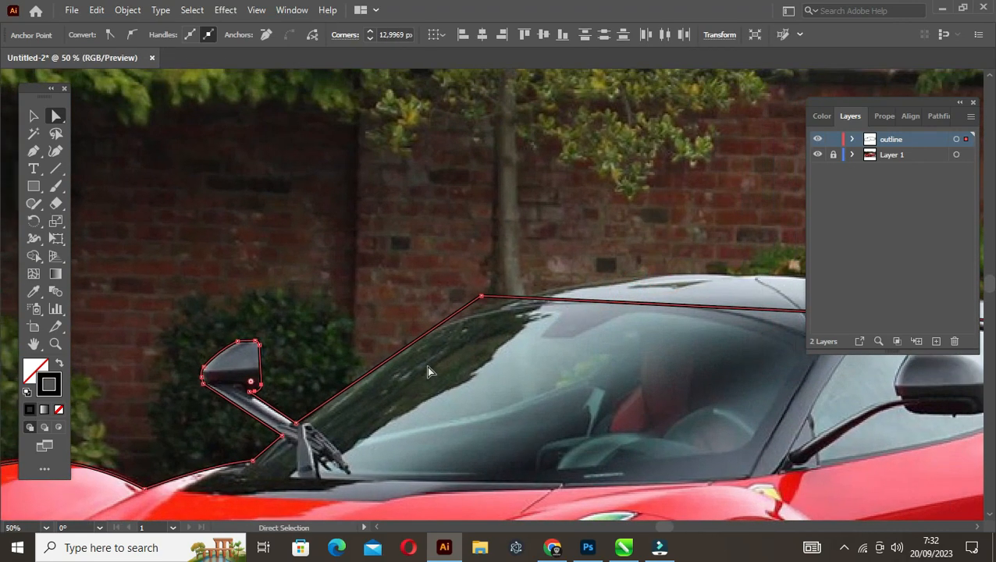
key("p")
key("alt")
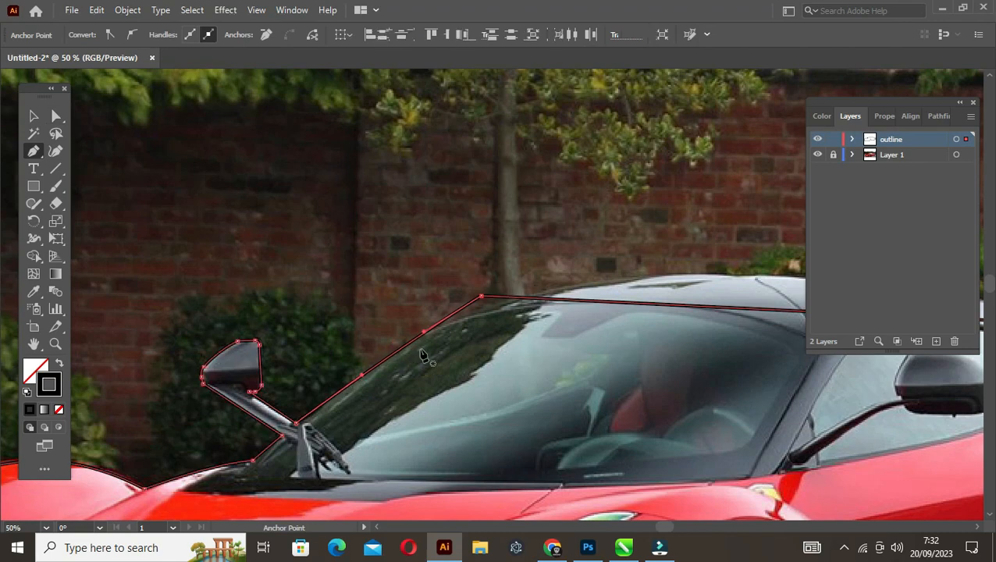
left_click_drag(582, 349, 368, 350)
scroll(557, 340, "down", 1)
left_click_drag(569, 334, 495, 301)
Round the outline corner where the windshield meets the roof to a radius of about 830 px
scroll(327, 323, "up", 1)
key("a")
left_click(262, 310)
left_click_drag(267, 321, 312, 402)
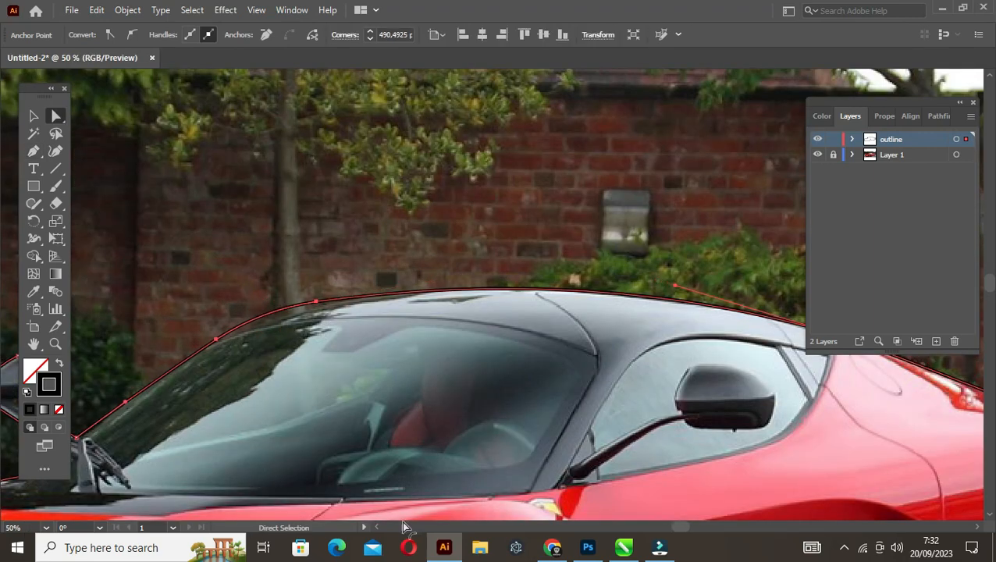
scroll(346, 392, "down", 3)
left_click_drag(349, 445, 370, 496)
scroll(497, 429, "up", 3)
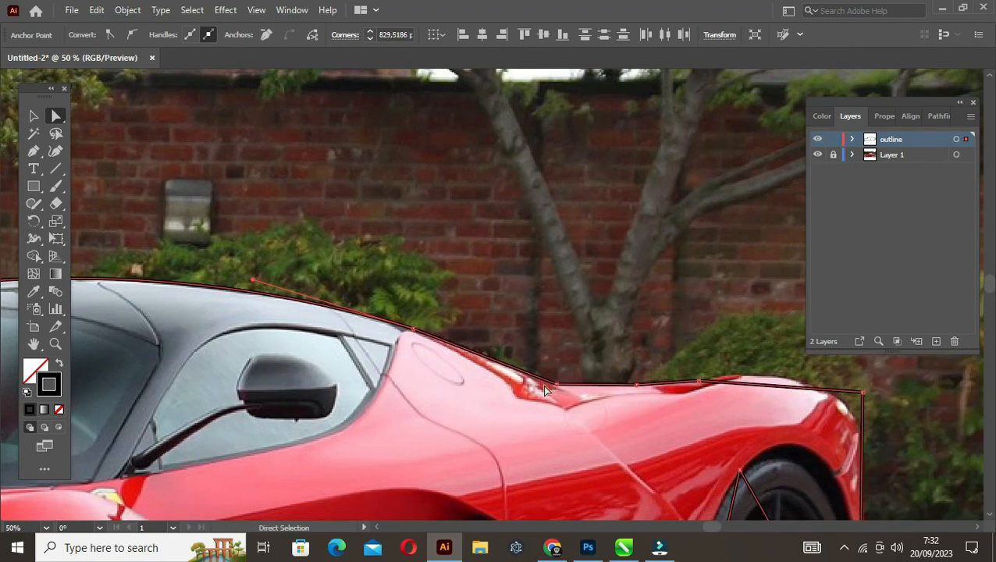
Bend the outline segments along the rear deck and the top of the rear fender to follow the photo
key("p")
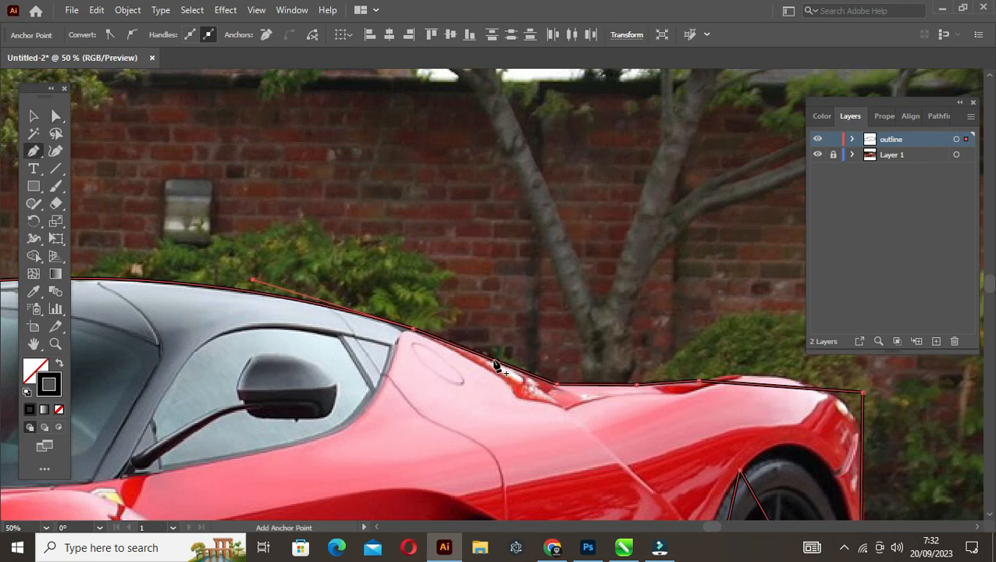
left_click_drag(494, 361, 492, 360)
left_click_drag(557, 380, 234, 263)
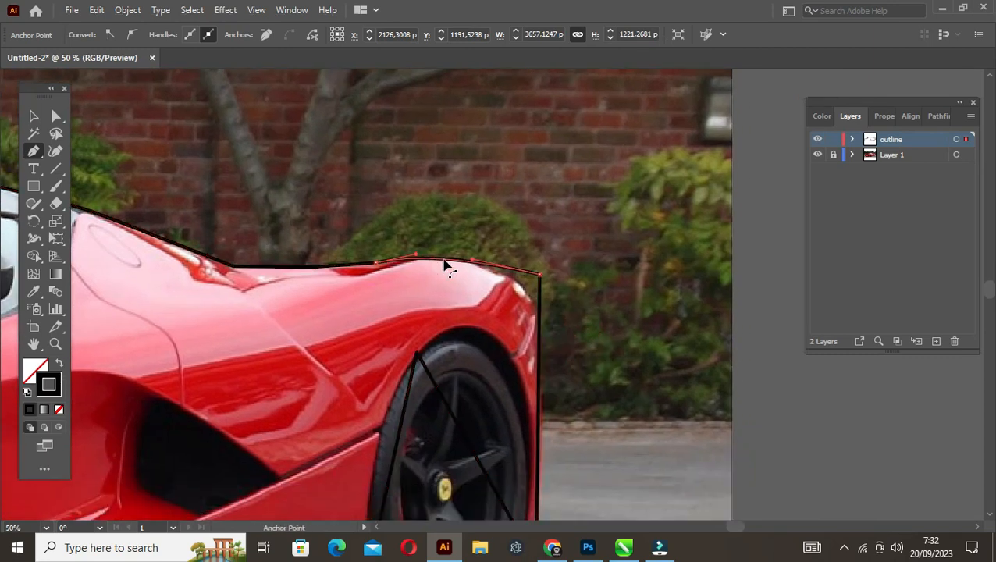
Curve the vertical tail edge and round the tail's upper corner to about 159 px
left_click_drag(496, 370, 397, 289)
left_click_drag(442, 332, 446, 334)
key("a")
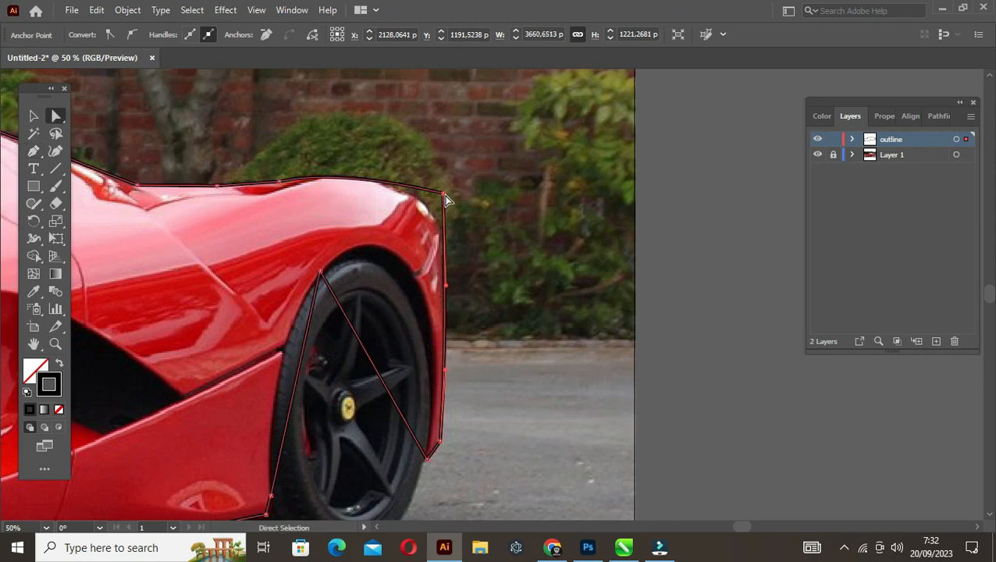
left_click_drag(443, 197, 380, 273)
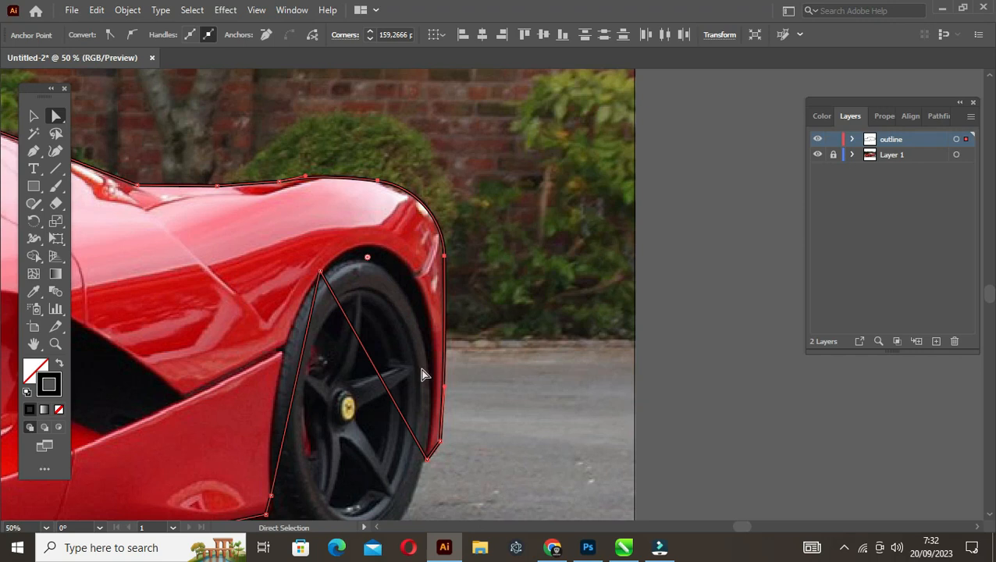
Bend the straight segment across the rear wheel into a curve that follows the top and rear of the wheel arch
key("shift+c")
left_click_drag(390, 397, 419, 284)
left_click_drag(445, 247, 457, 256)
left_click_drag(394, 227, 377, 209)
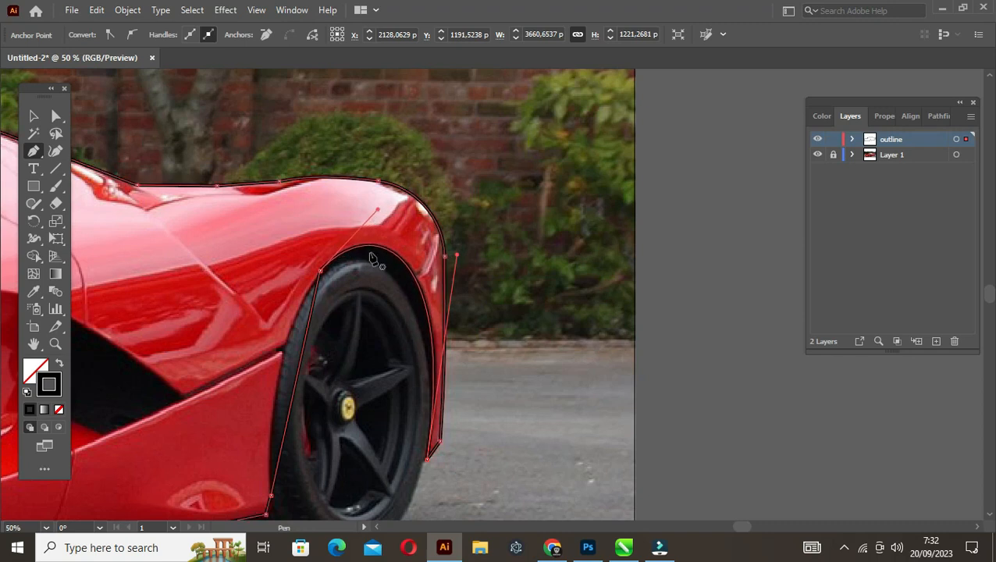
scroll(373, 260, "down", 2)
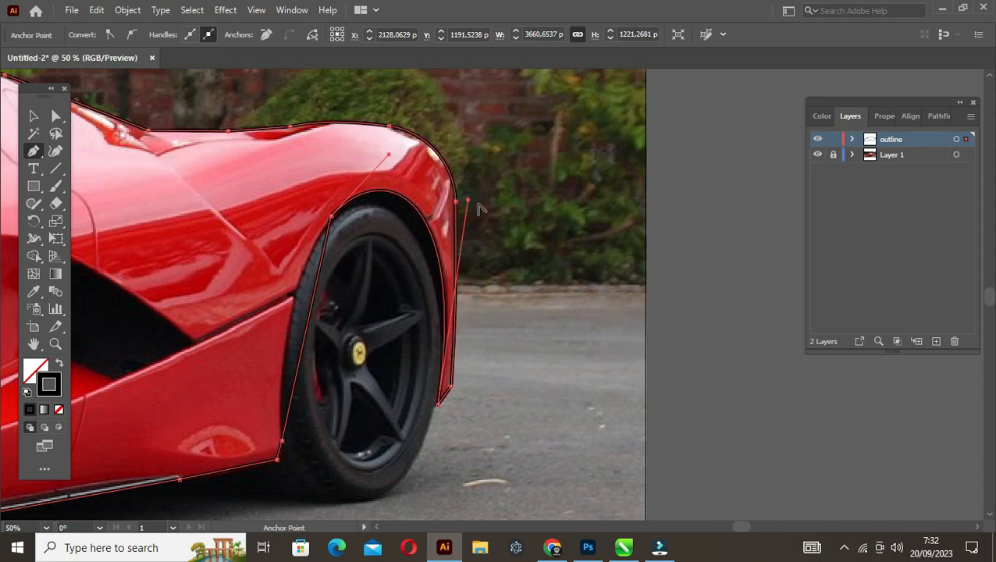
Bend the segment along the front of the rear wheel arch to follow the photo, and round the arch's upper corner to about 165 px
left_click(473, 202)
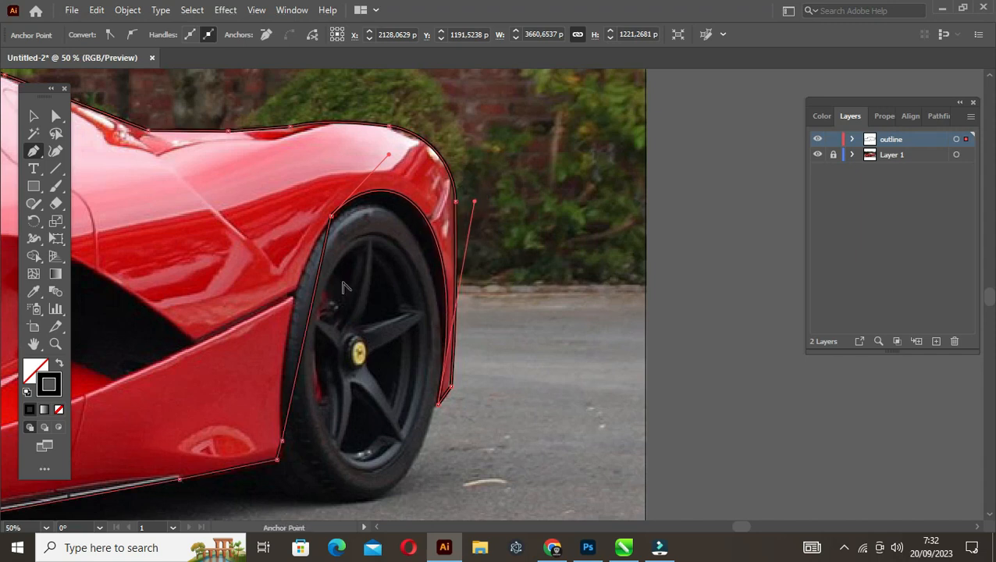
left_click(310, 320)
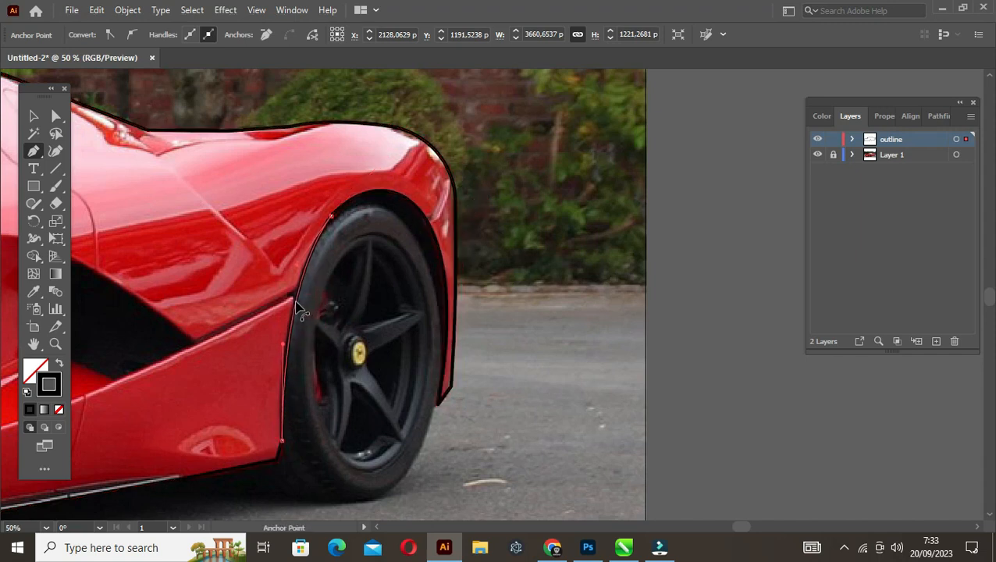
key("a")
left_click(330, 217)
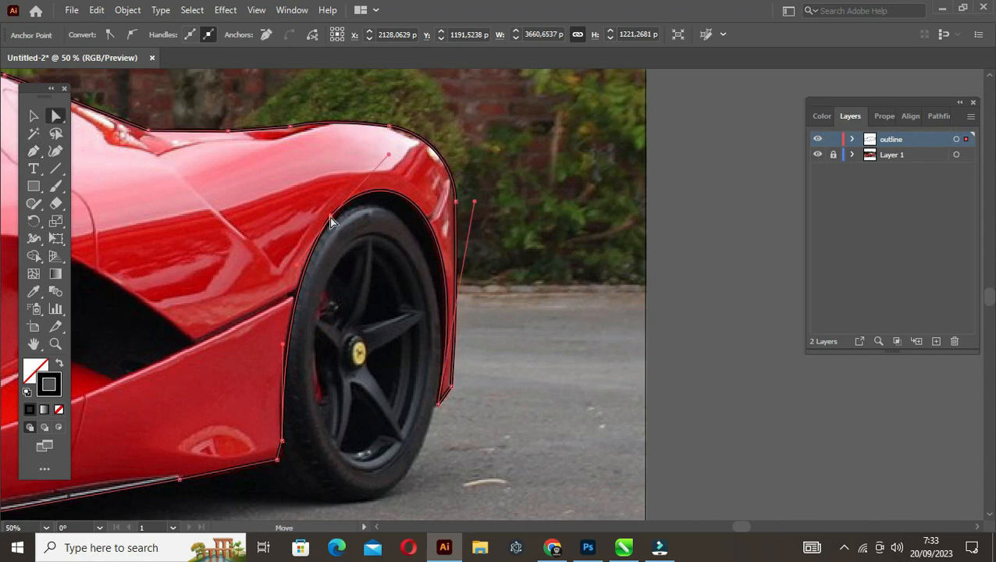
key("v")
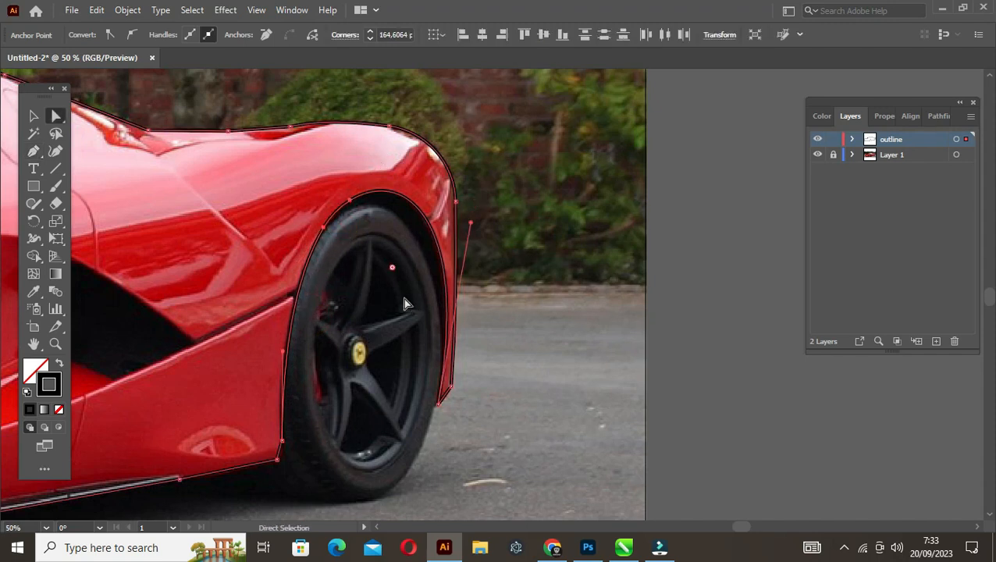
Slightly round the outline corner where the side sill meets the front of the rear wheel
left_click_drag(236, 470, 396, 386)
key("a")
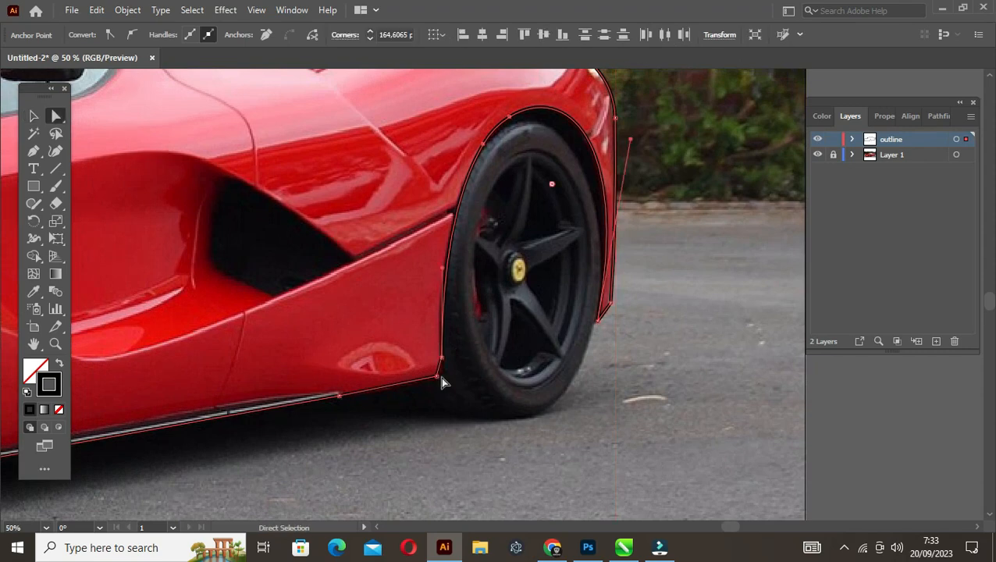
left_click(436, 376)
left_click_drag(416, 359, 425, 366)
Bend the two straight segments across the front wheel to follow its arch, and round the arch's top corner to about 182 px
left_click_drag(188, 412, 632, 314)
left_click_drag(437, 346, 456, 435)
key("p")
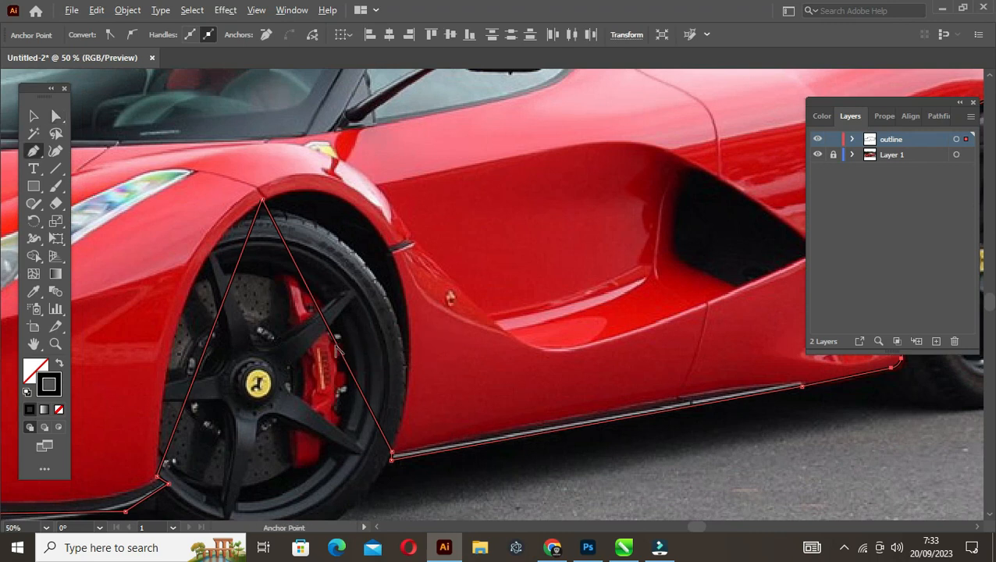
left_click_drag(341, 355, 398, 248)
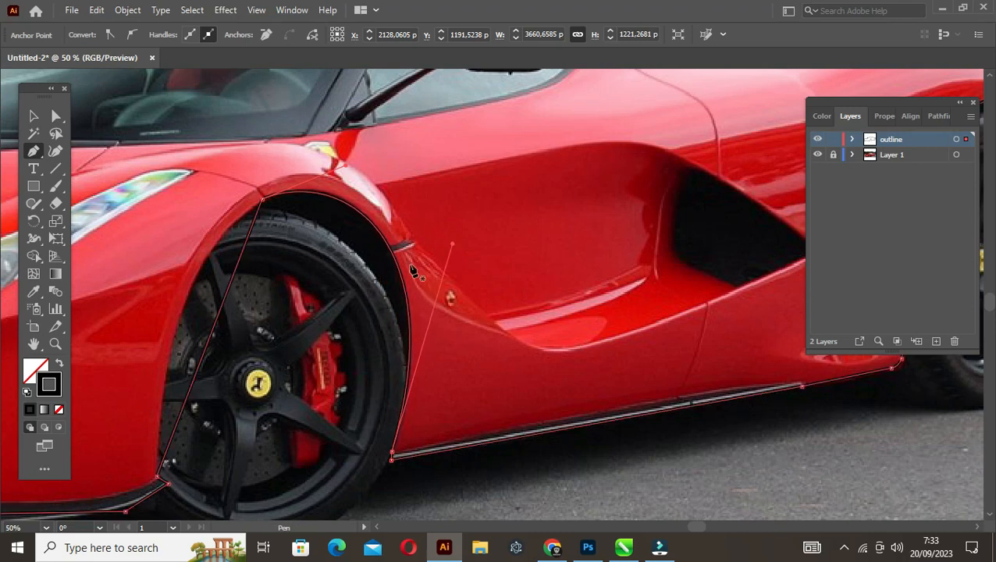
scroll(433, 253, "left", 4)
left_click_drag(355, 335, 300, 317)
key("a")
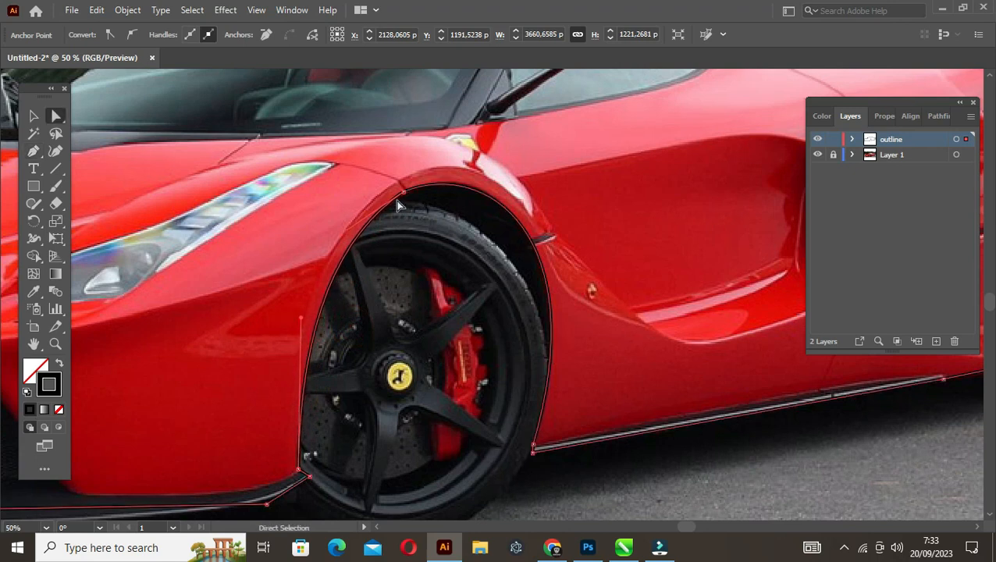
left_click(404, 194)
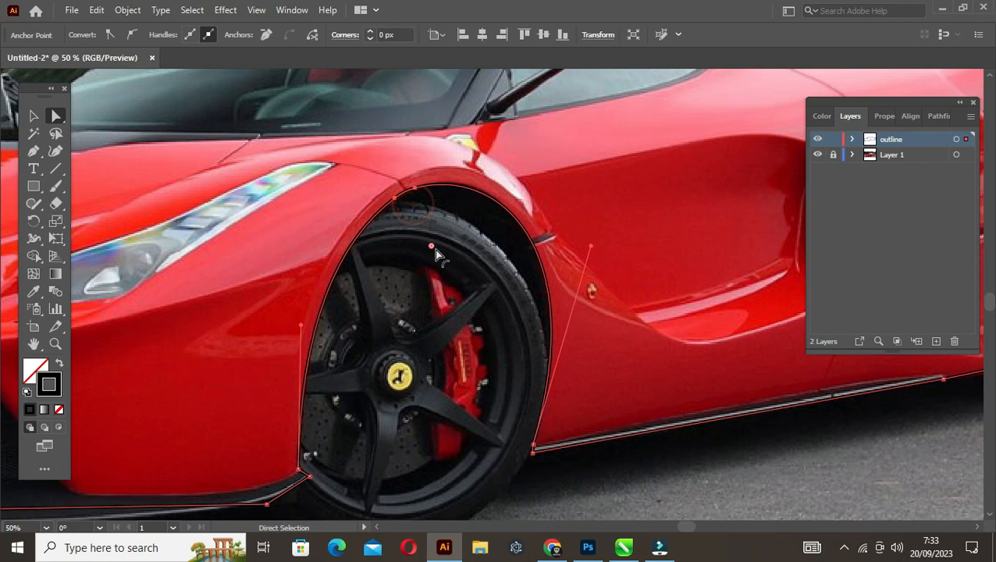
Bend the lower edge of the front splitter to follow the photo, and round its corner near the front wheel to about 239 px
left_click_drag(360, 452, 697, 310)
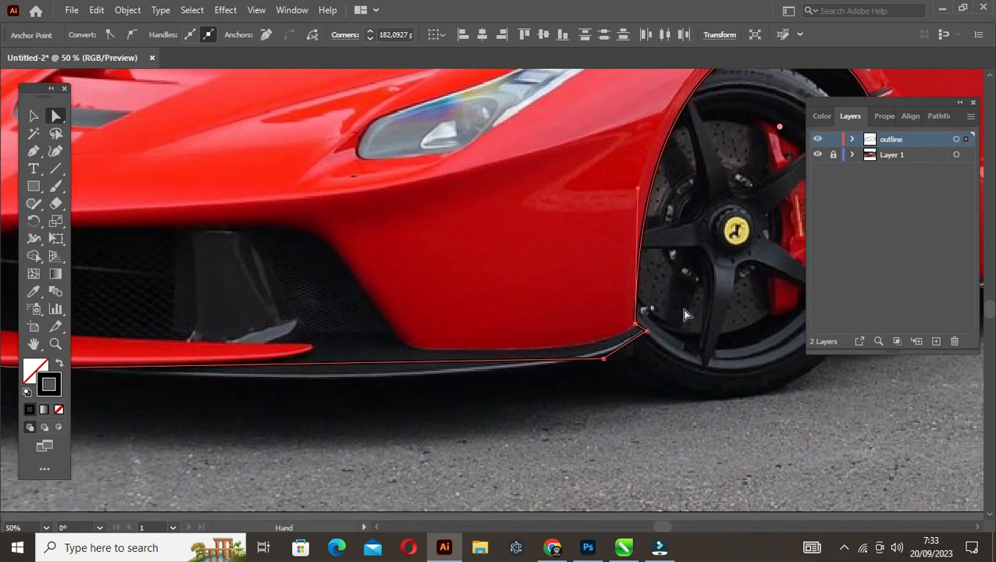
key("p")
left_click_drag(393, 363, 387, 382)
scroll(628, 362, "up", 1)
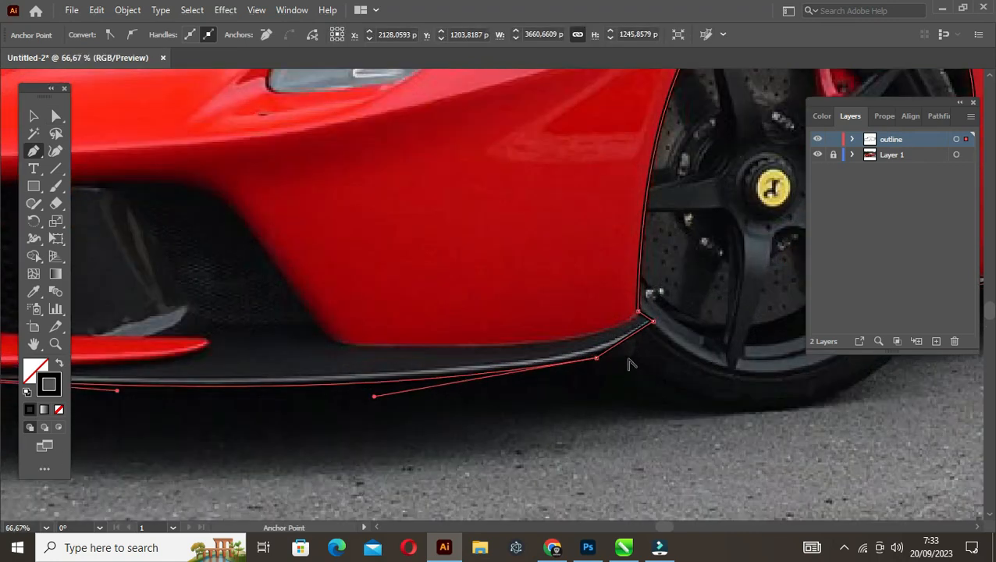
left_click_drag(627, 340, 531, 216)
key("a")
left_click(596, 358)
scroll(444, 357, "down", 3)
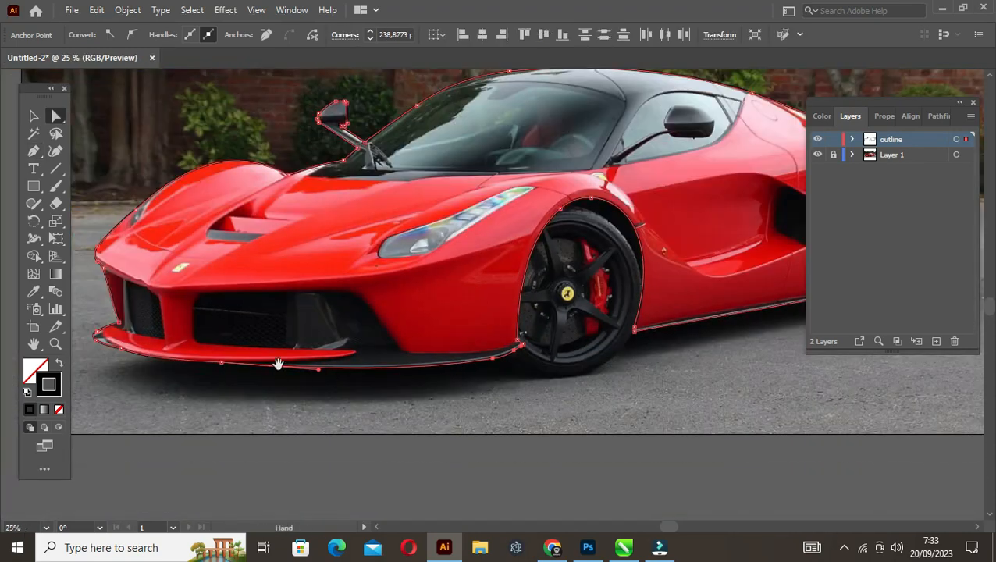
left_click_drag(184, 355, 315, 370)
scroll(313, 369, "up", 2)
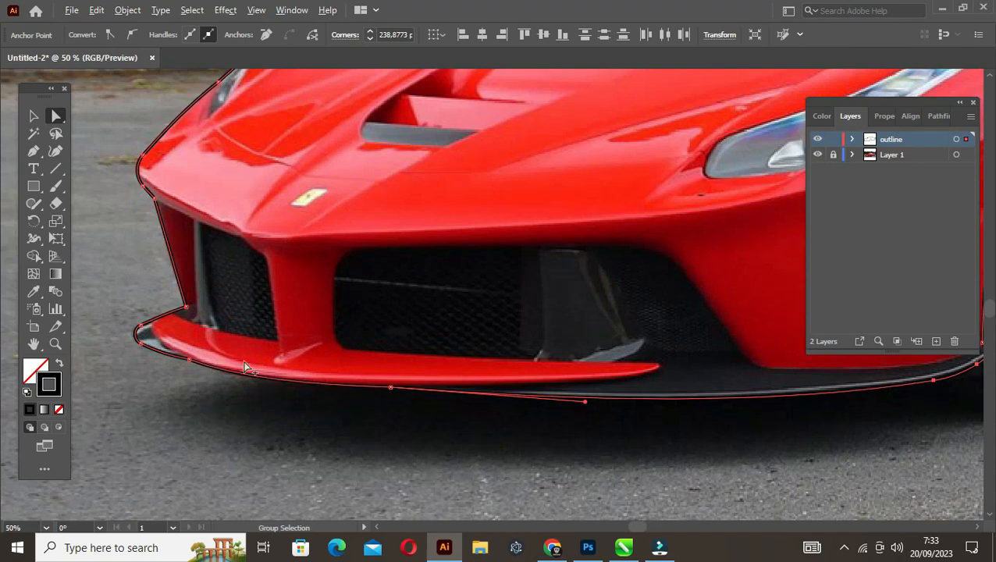
scroll(244, 367, "down", 2)
left_click_drag(344, 323, 277, 342)
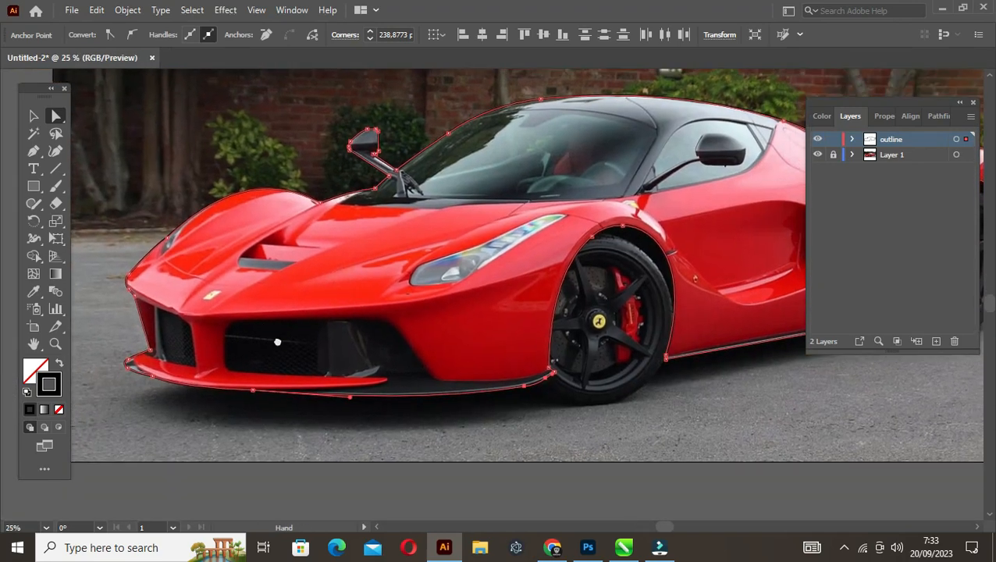
Deselect the outline and save the document as "ferrari laferraro" in Adobe Illustrator format in the Car illustration folder, with the Illustrator 2020 options
key("v")
left_click(284, 424)
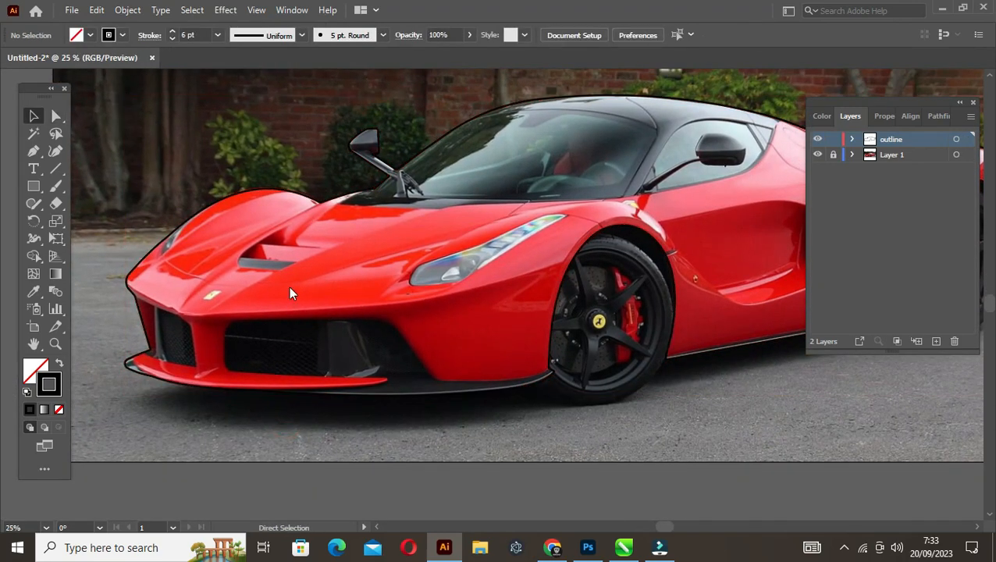
key("ctrl+s")
left_click(246, 39)
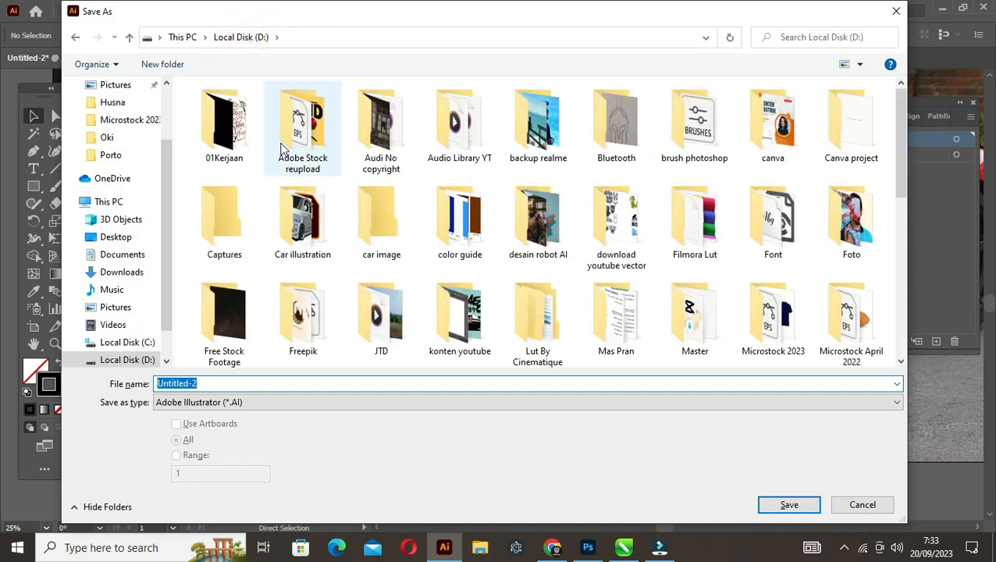
double_click(312, 234)
double_click(263, 383)
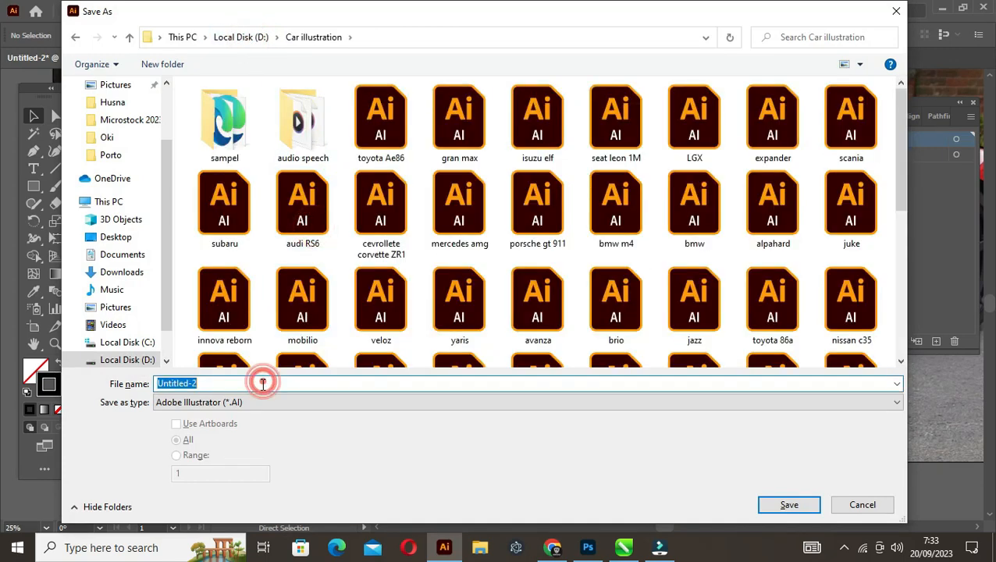
type("ferrari")
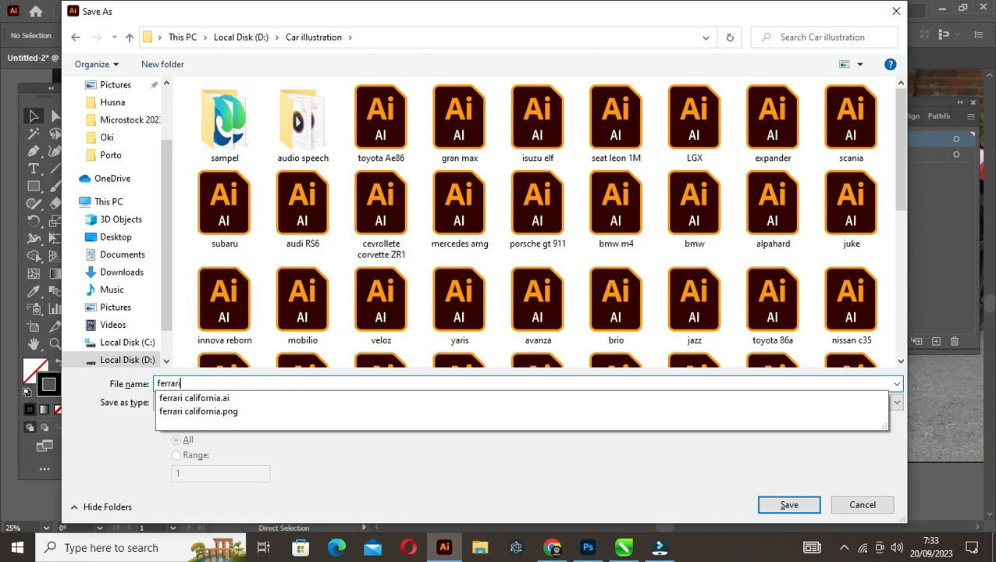
type(" laferraro")
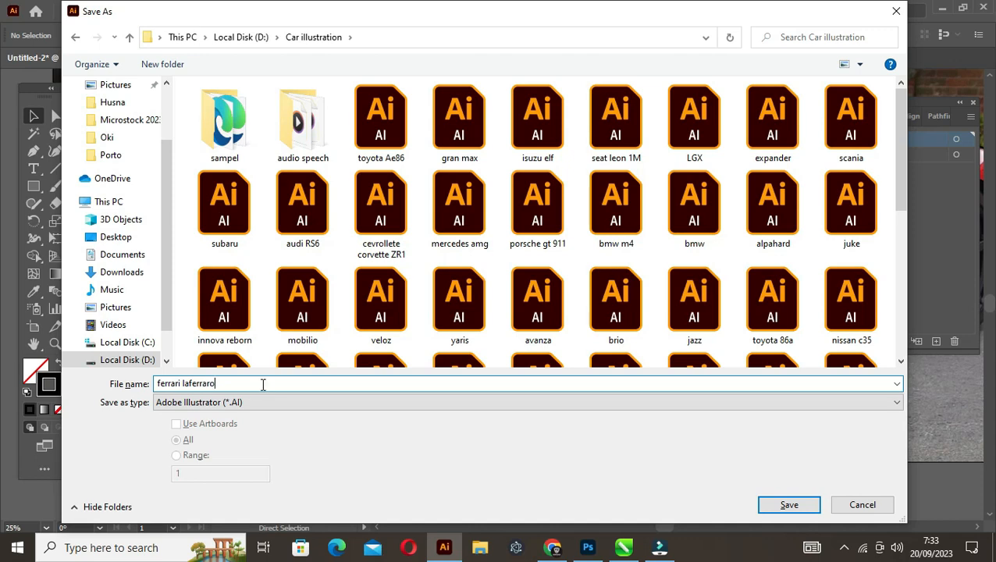
key("Return")
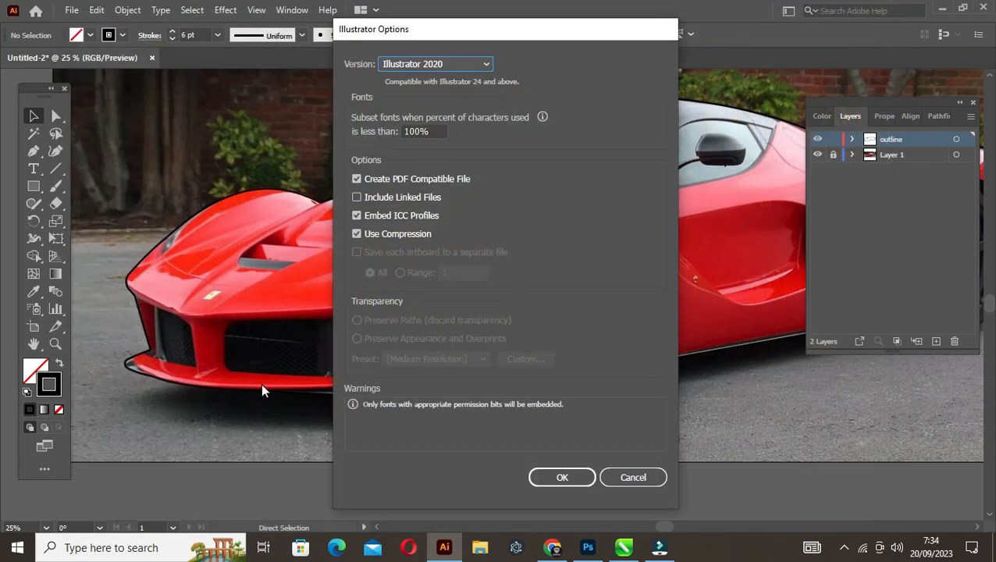
key("Return")
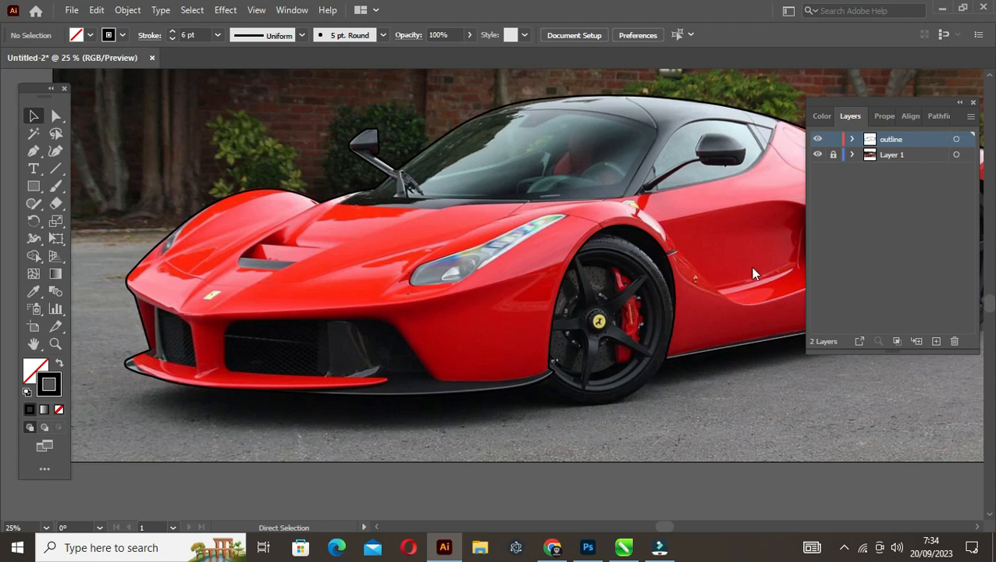
Set the car outline's stroke weight to 7 pt and save the document
scroll(194, 257, "up", 1)
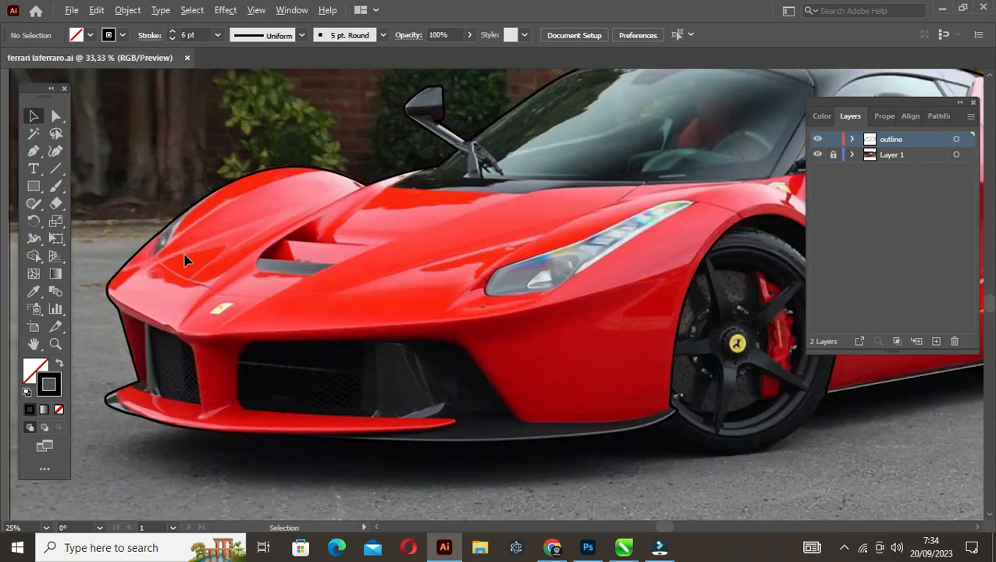
left_click(156, 223)
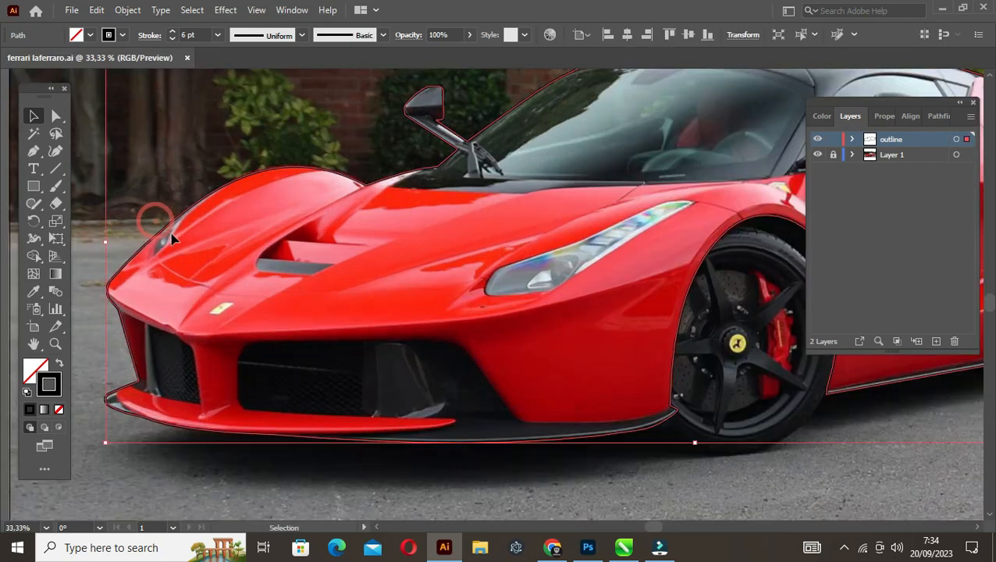
left_click(173, 31)
left_click(152, 175)
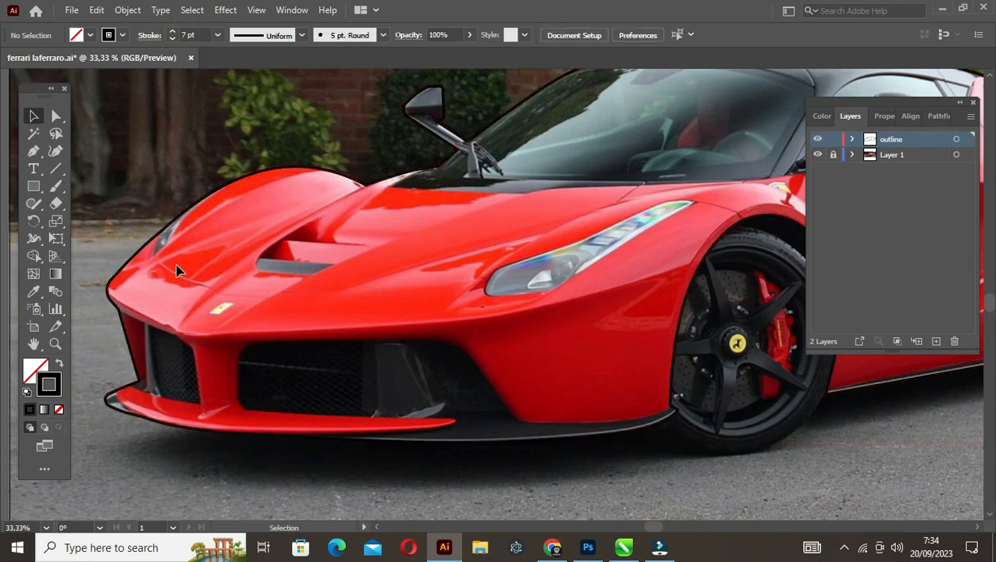
scroll(156, 348, "up", 2)
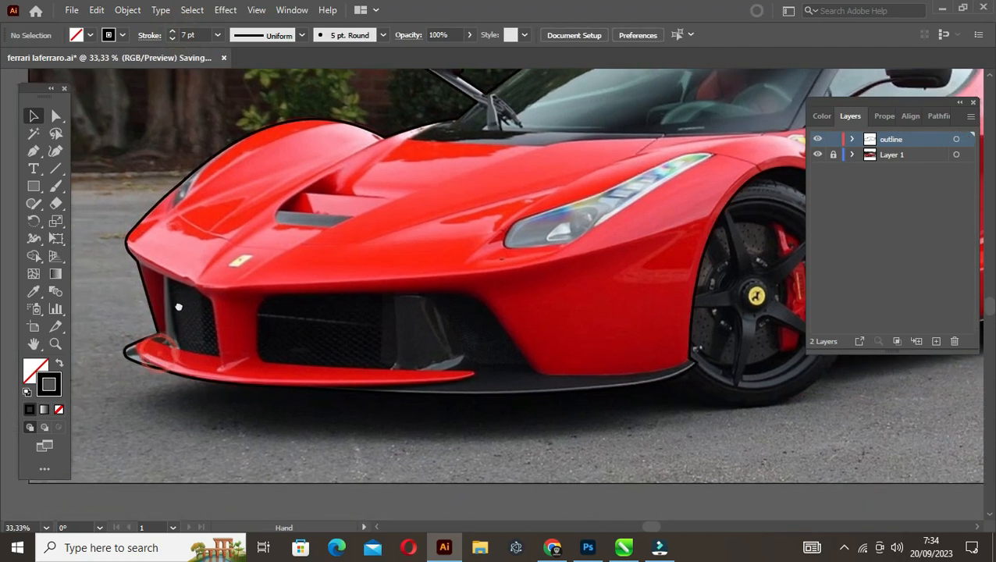
Draw a closed Pen tool shape over the splitter's outer tip, curving along the red lip's edge and looping outside the car outline
scroll(143, 360, "down", 2)
scroll(144, 360, "up", 1)
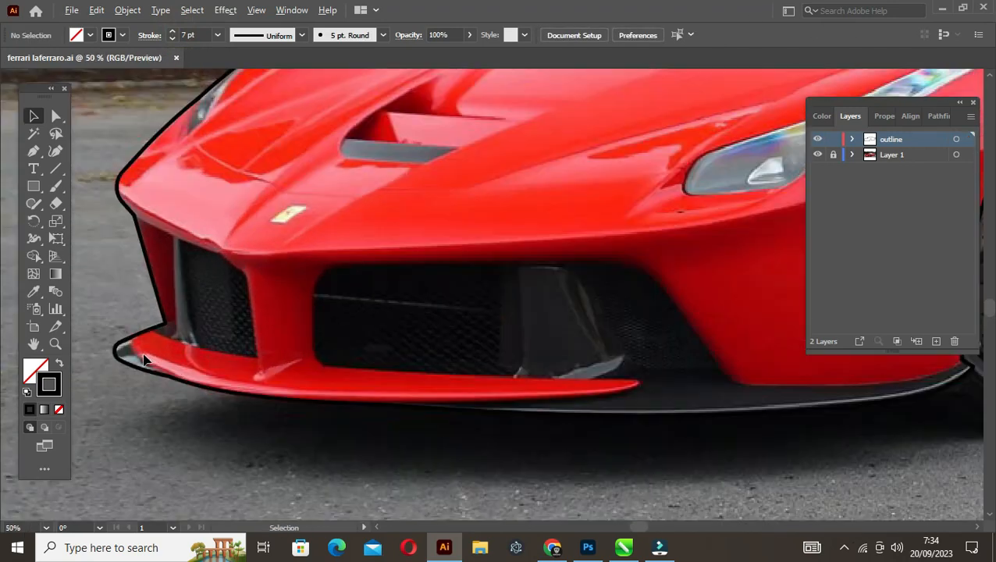
key("p")
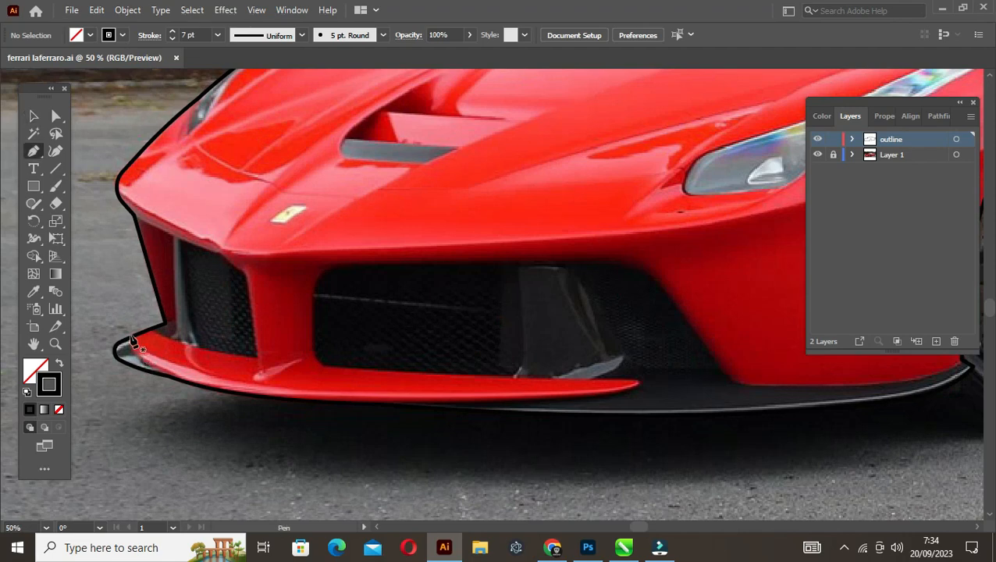
left_click(136, 334)
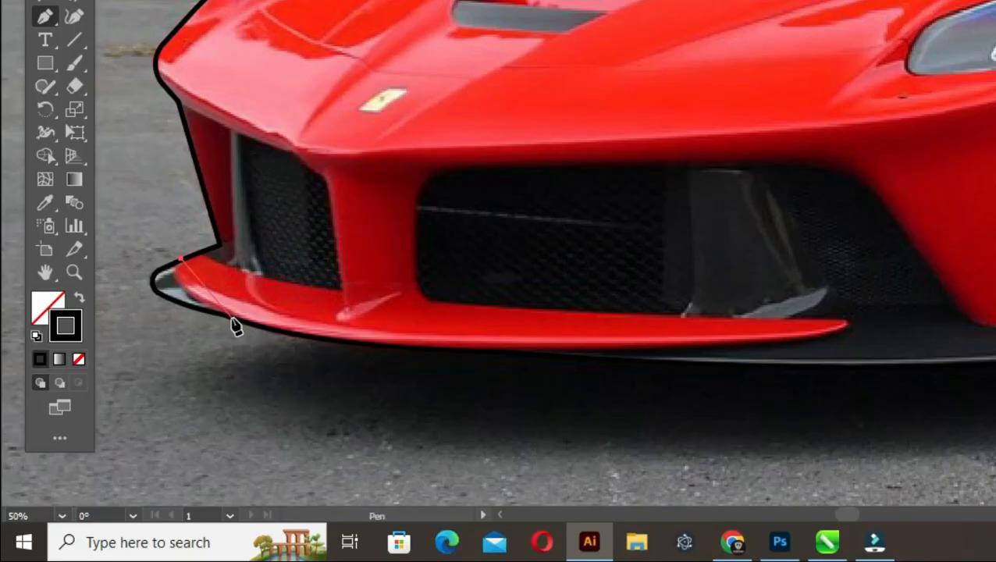
left_click_drag(175, 378, 197, 386)
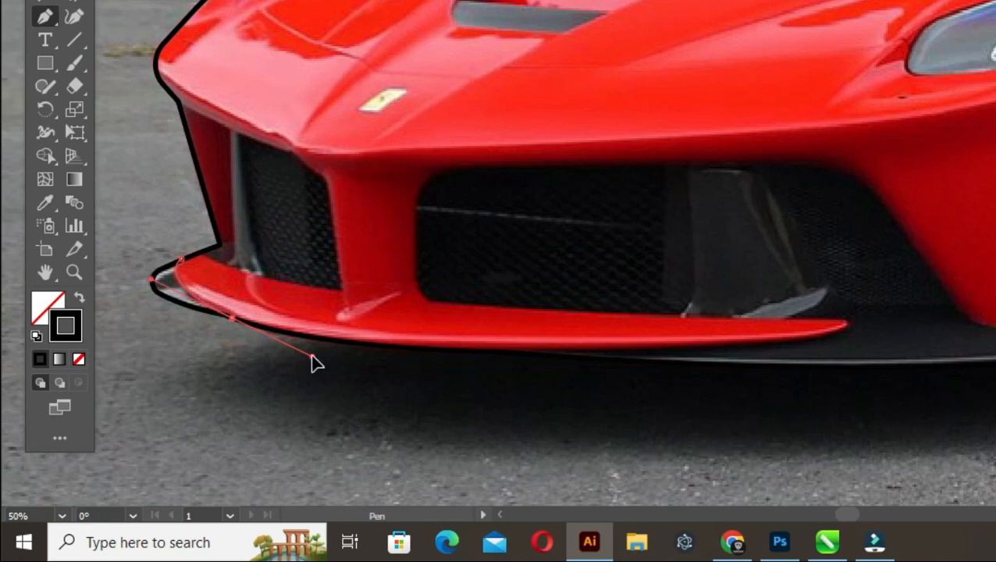
left_click_drag(312, 356, 312, 356)
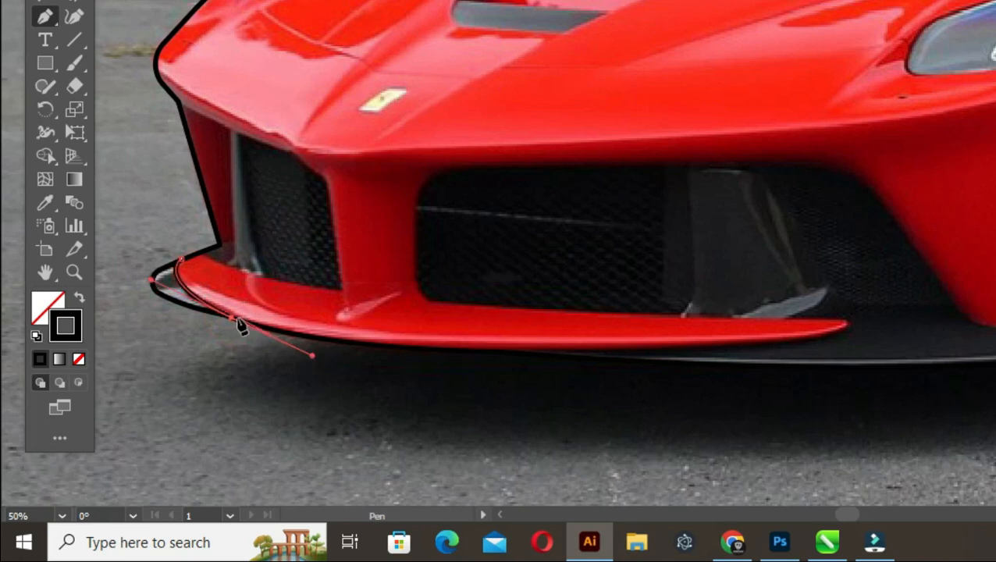
left_click(165, 337)
left_click(121, 300)
left_click(119, 252)
left_click(181, 258)
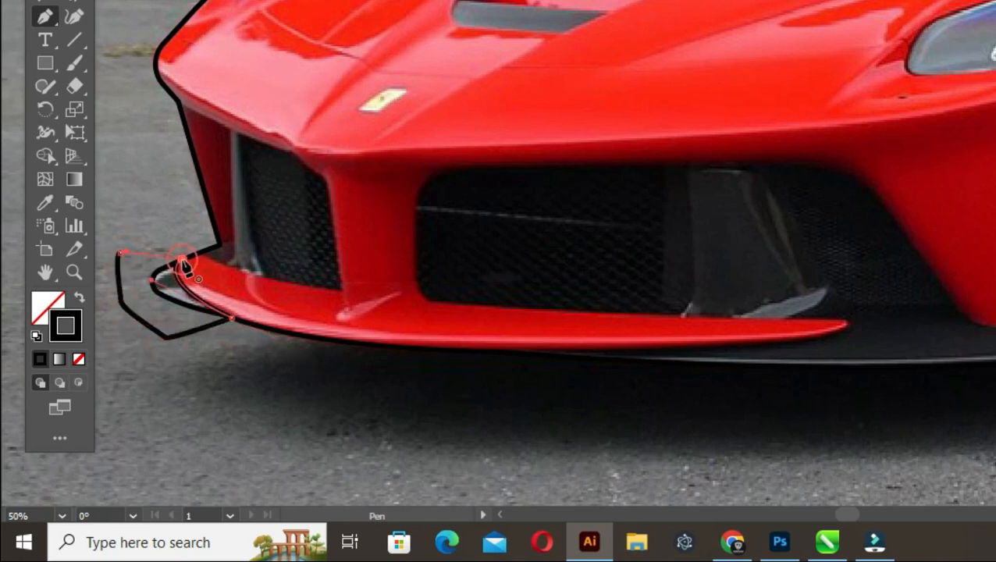
Select the tip shape with the car outline and remove the excess area outside the outline with the Shape Builder tool
key("v")
left_click(207, 204, "shift")
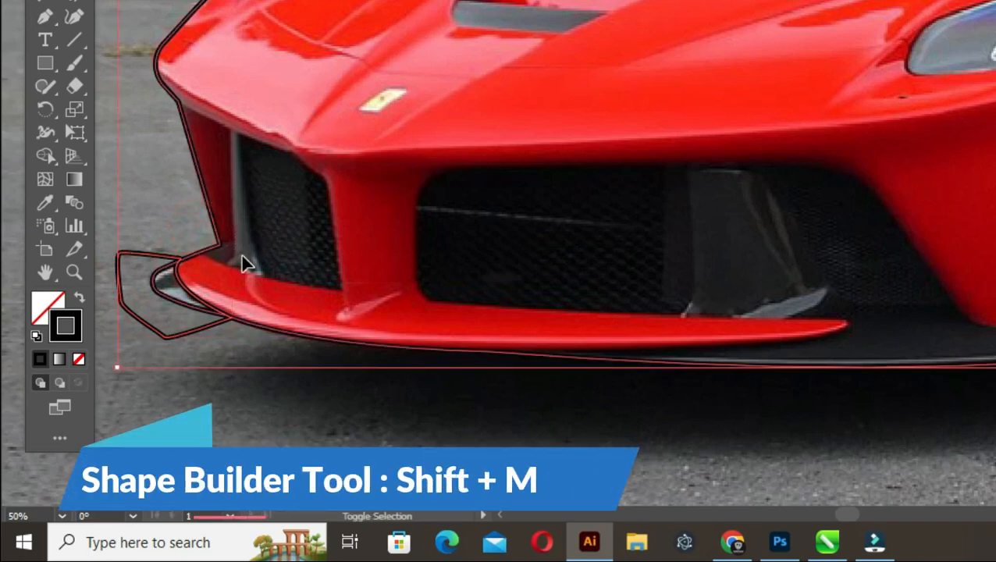
key("shift+m")
left_click_drag(160, 229, 134, 268)
key("v")
left_click(132, 218)
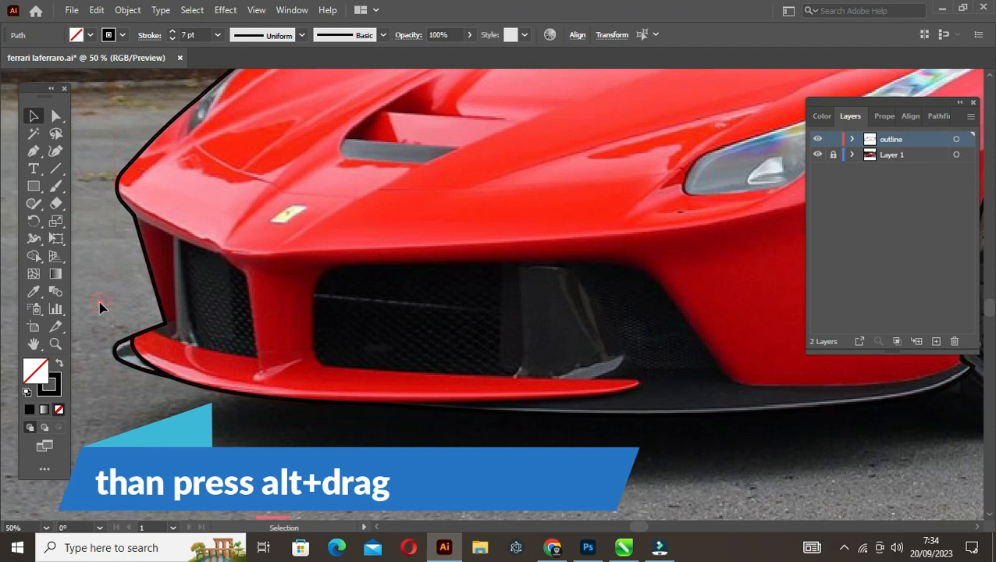
Set the stroke weight of the small splitter tip shape to 4 pt
key("space")
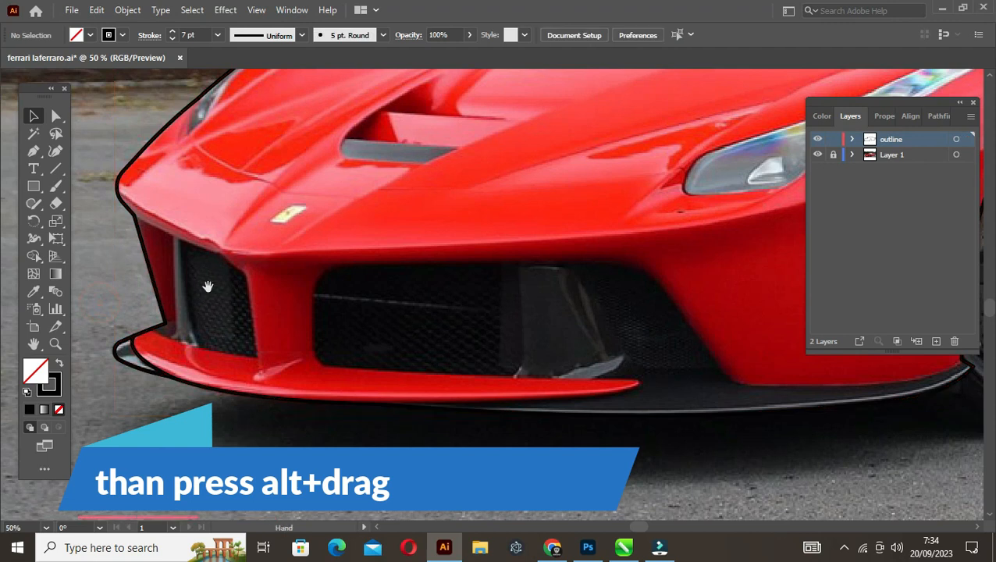
left_click_drag(207, 287, 190, 296)
key("p")
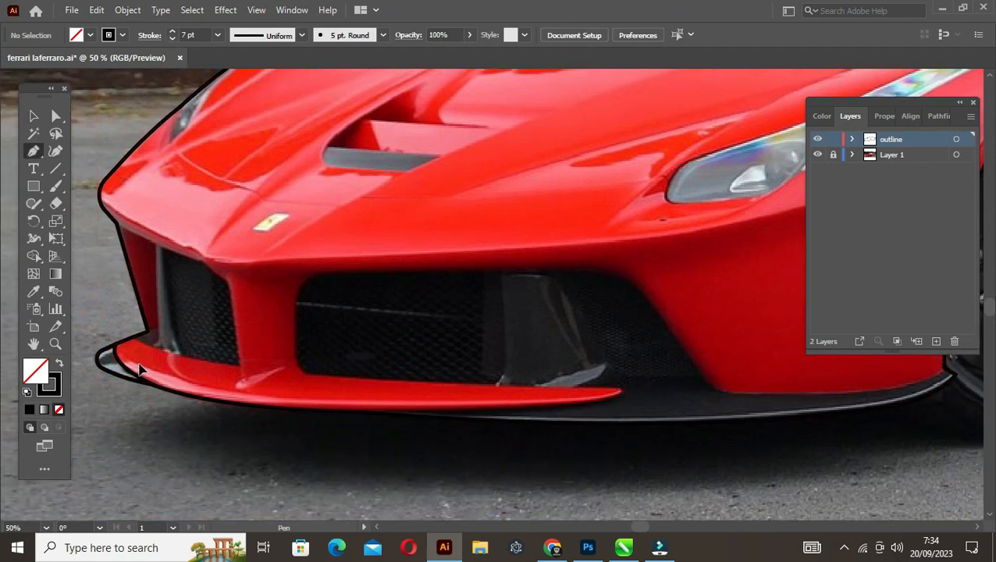
key("v")
left_click(112, 361)
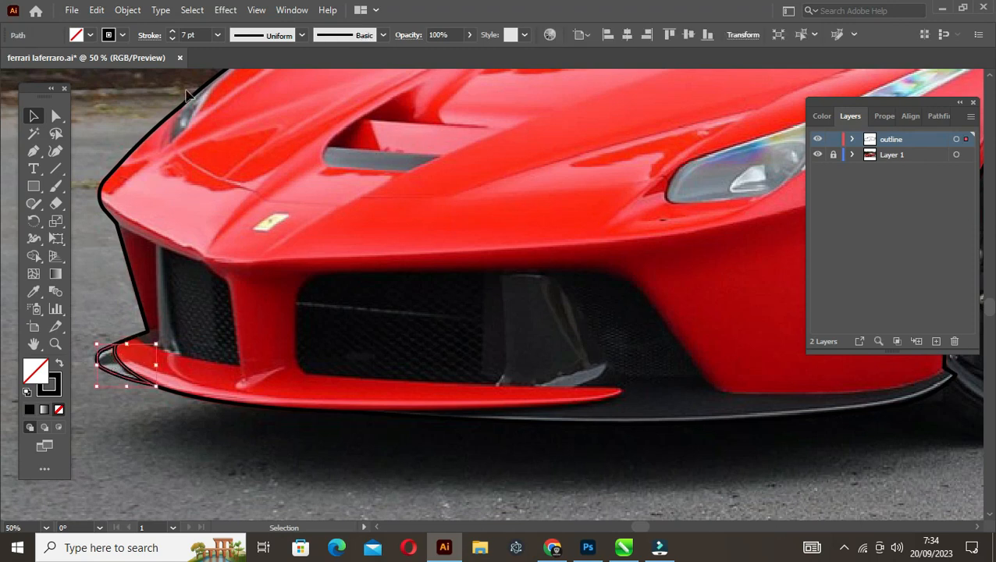
left_click(170, 38)
left_click(170, 38)
left_click(170, 38)
Draw a closed Pen tool shape around the small side grille opening, following the bumper edge, grille side, red lip and inner panel edge
key("p")
left_click(123, 228)
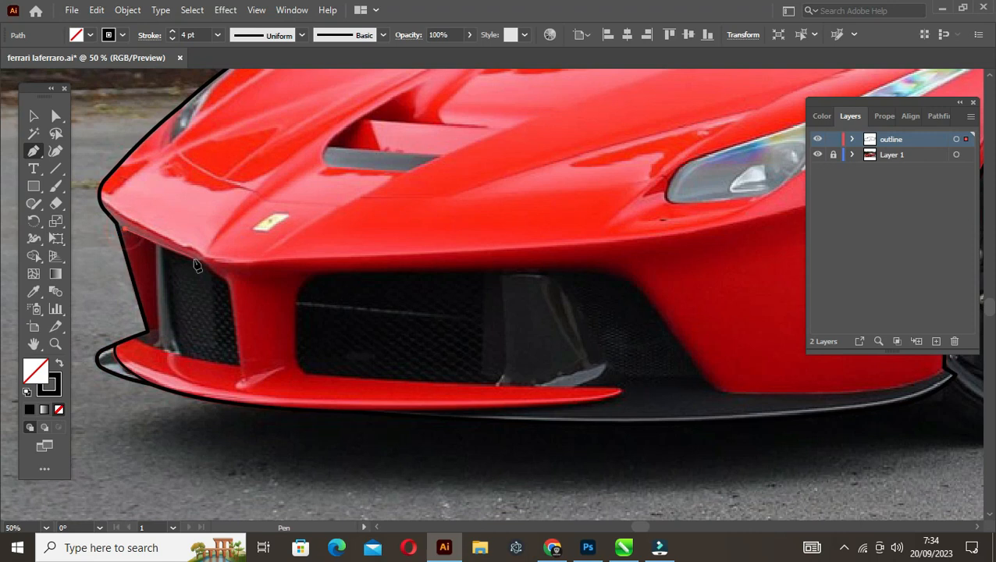
left_click(200, 260)
left_click(229, 283)
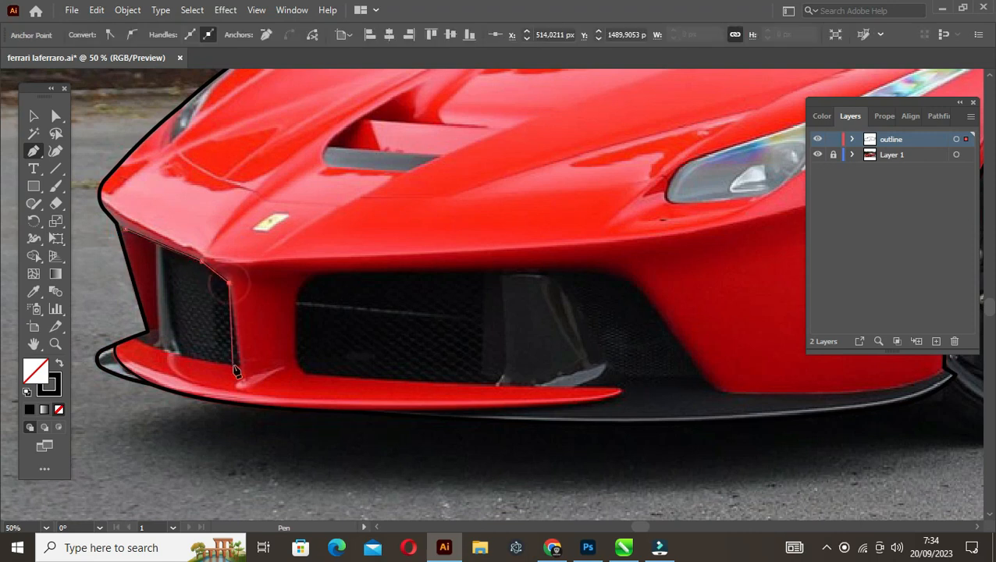
left_click(241, 363)
left_click(137, 337)
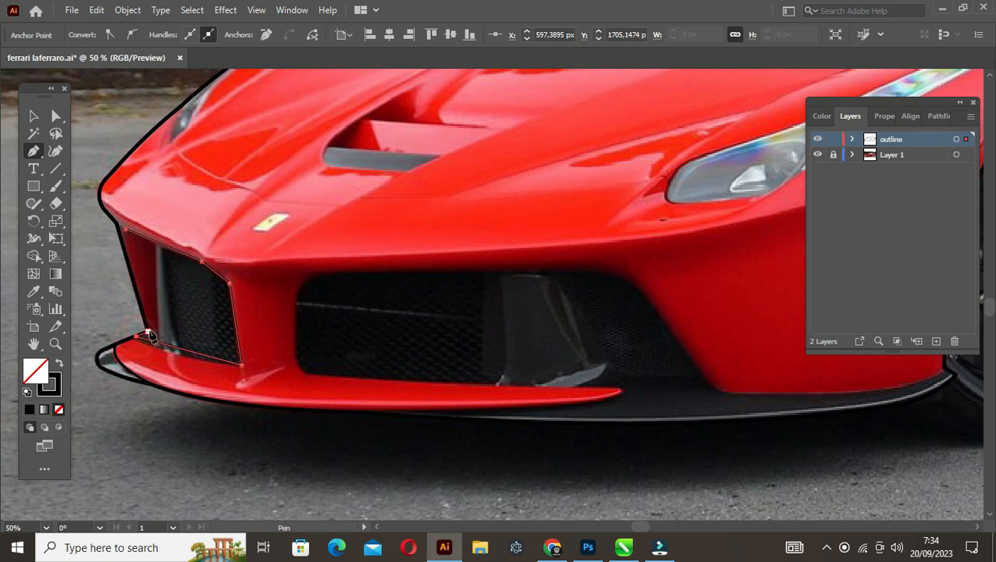
left_click(153, 327)
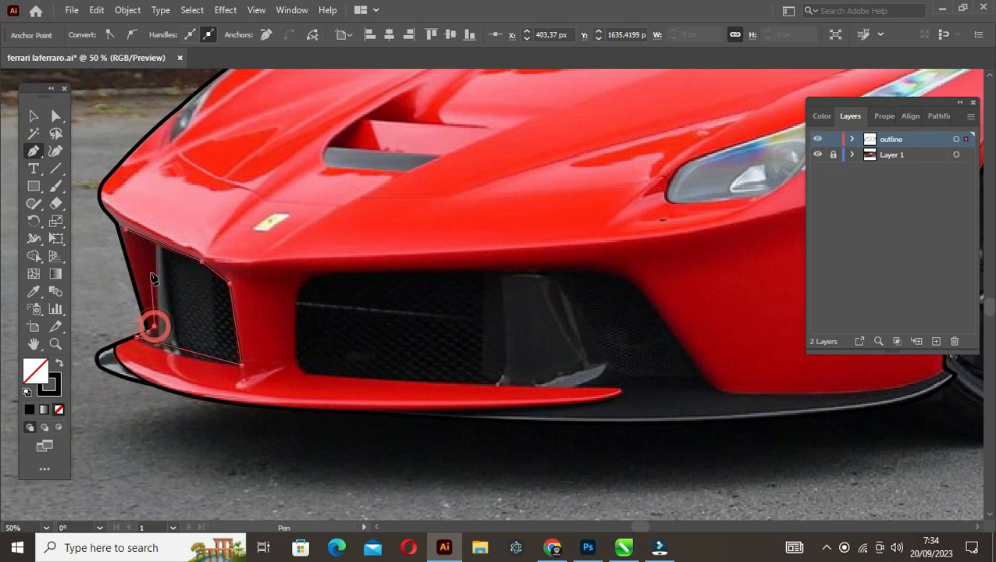
left_click(154, 263)
Curve the lower and upper edges of the small grille shape to follow the opening in the photo
scroll(178, 260, "up", 1)
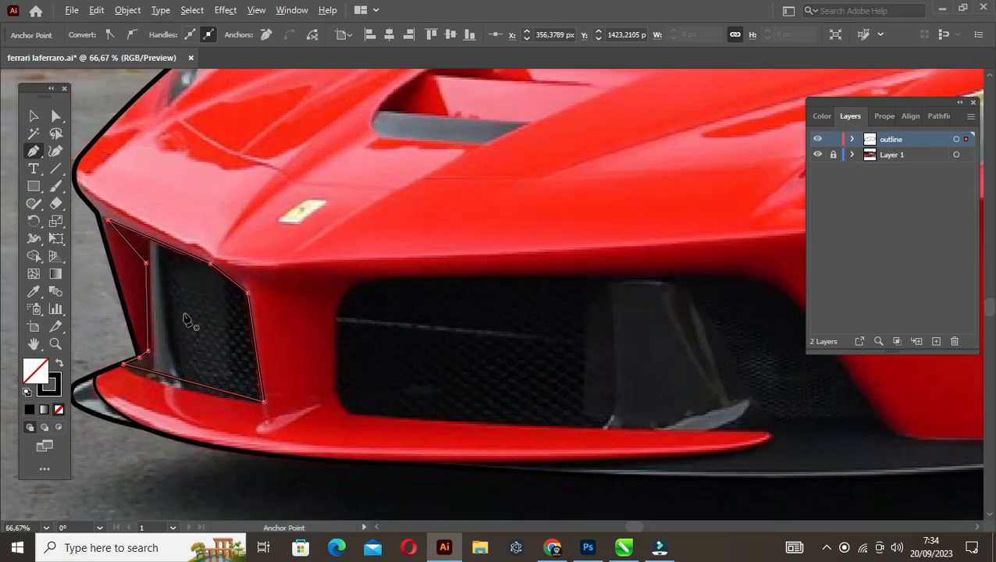
left_click_drag(182, 380, 165, 384)
left_click_drag(160, 249, 153, 241)
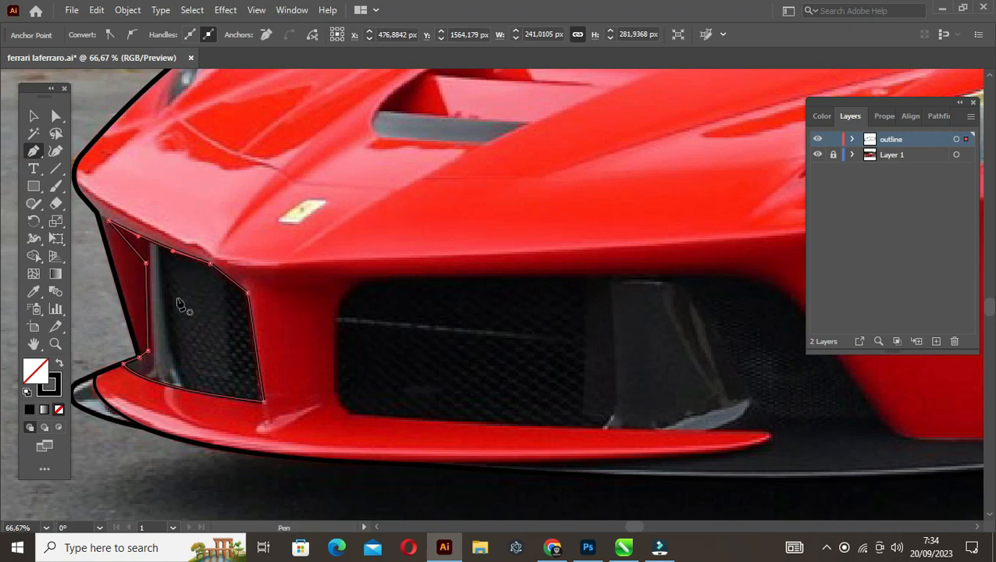
left_click(169, 294, "ctrl")
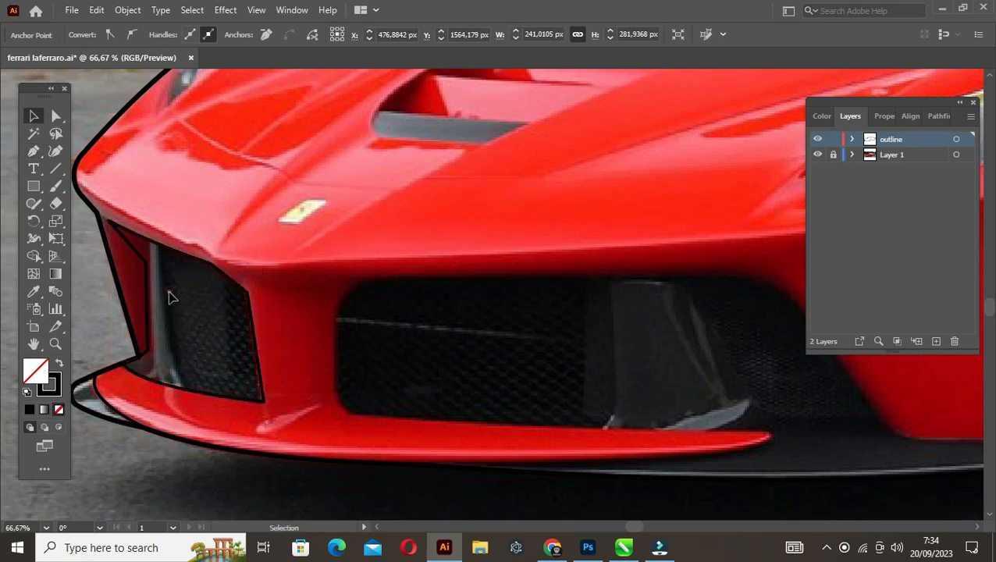
Shift the two anchors on the small grille shape's outer-side edge slightly toward the grille and curve the segment between them
key("a")
left_click(147, 264)
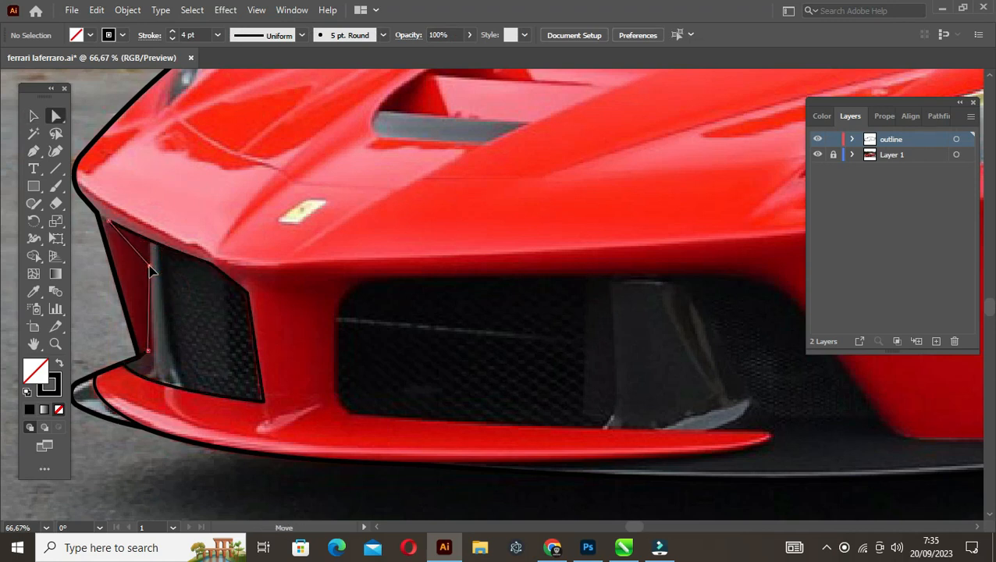
left_click(151, 349)
left_click(150, 351)
left_click_drag(148, 351, 152, 350)
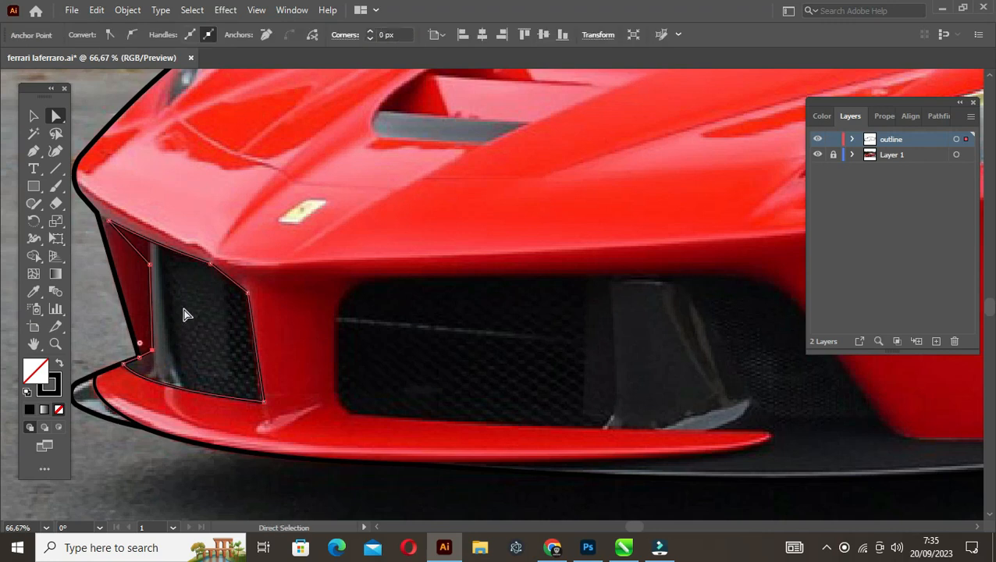
key("p")
left_click(151, 316)
left_click_drag(150, 305, 152, 305)
Round the small grille shape's upper corner nearest the center post to a radius of about 46 px
key("a")
left_click(218, 313)
left_click(247, 293)
mouse_move(237, 300)
left_mouse_down()
mouse_move(196, 331)
mouse_move(220, 309)
left_mouse_up()
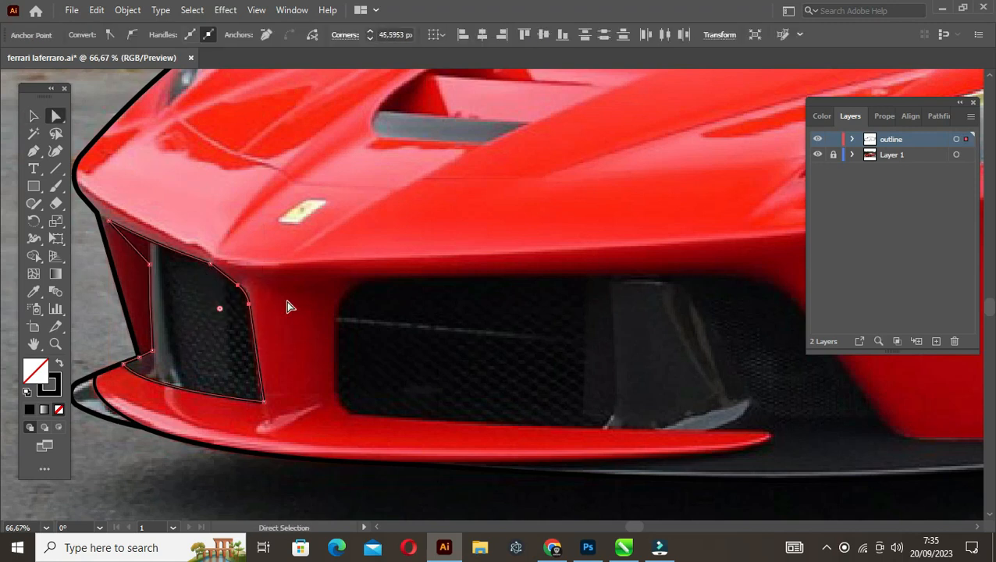
key("v")
left_click(347, 323)
Start a Pen tool path along the large intake's top edge, down its slanted side, along the splitter and around below the front wheel edge
scroll(367, 327, "down", 1)
left_click_drag(408, 327, 283, 333)
key("p")
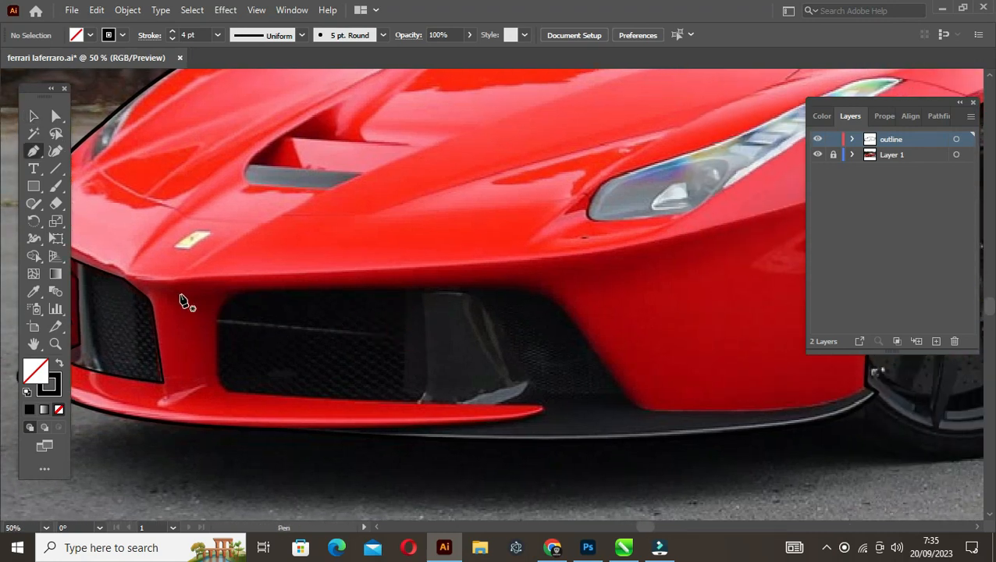
left_click(186, 291)
left_click(544, 286)
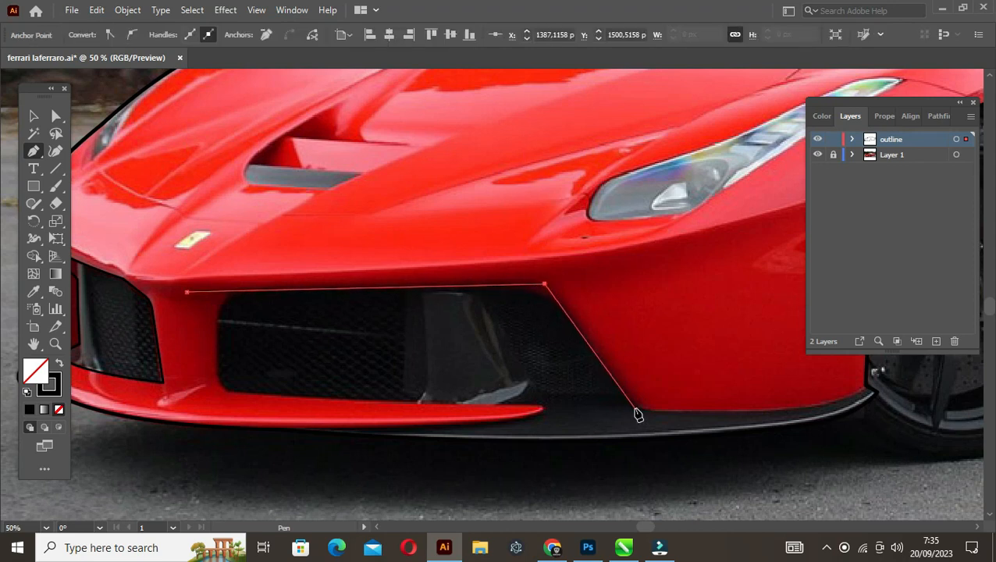
left_click(635, 407)
scroll(489, 395, "right", 5)
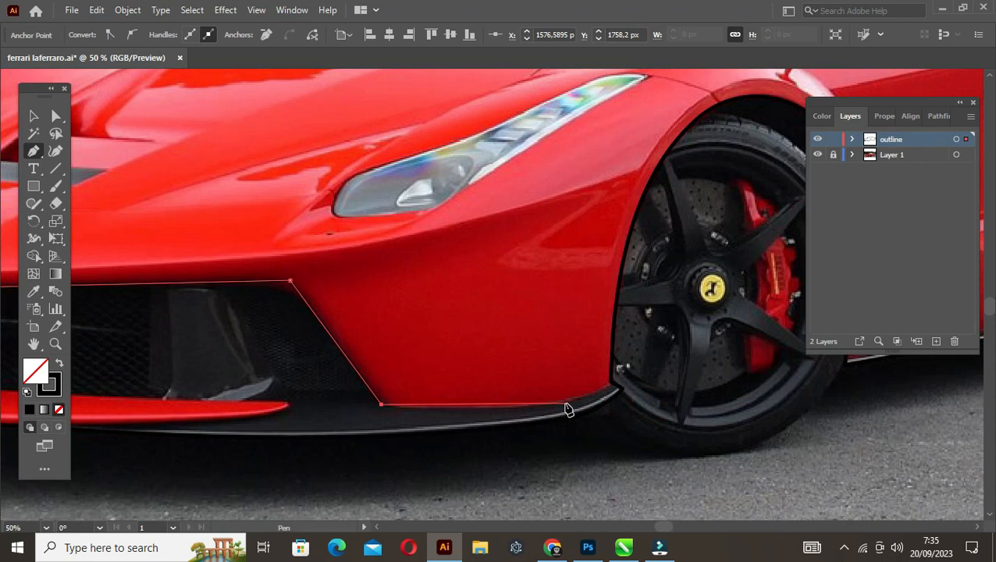
left_click(566, 404)
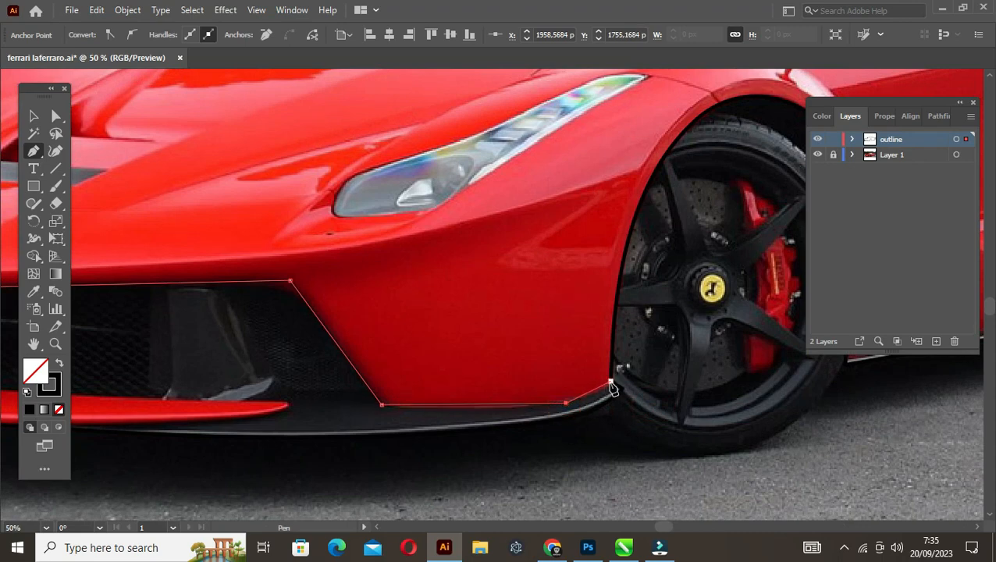
left_click_drag(610, 381, 629, 365)
left_click(650, 394)
left_click(640, 416)
left_click(547, 461, "ctrl")
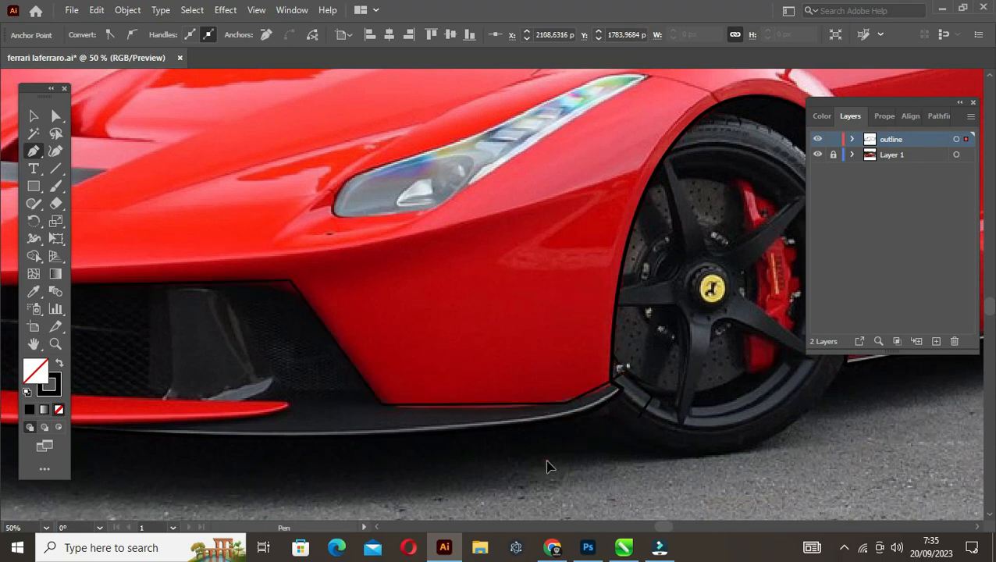
Close the intake path by running it below the splitter, out to the red lip's tip and back around the intake's inner side
scroll(547, 466, "left", 6)
left_click(303, 434)
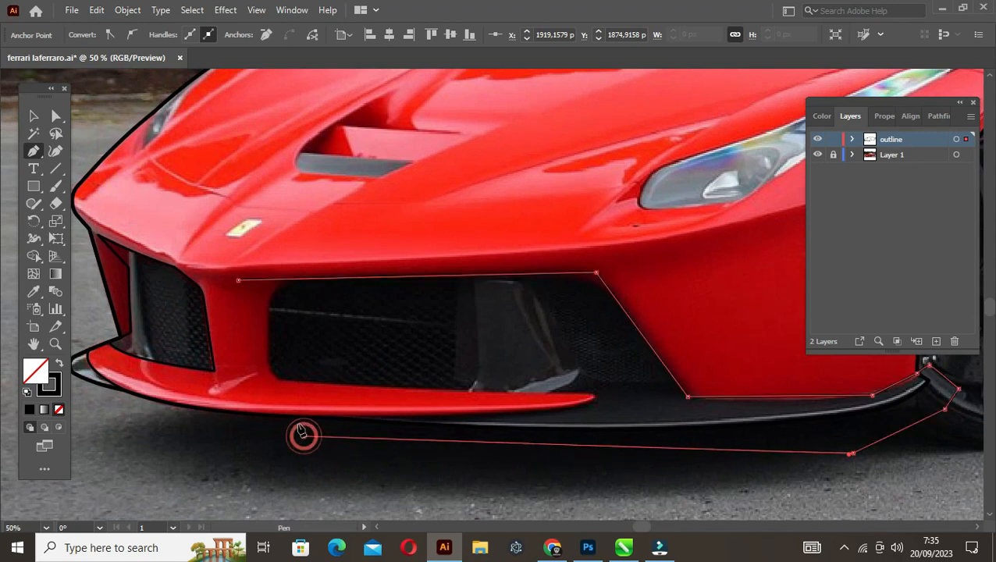
left_click(336, 416)
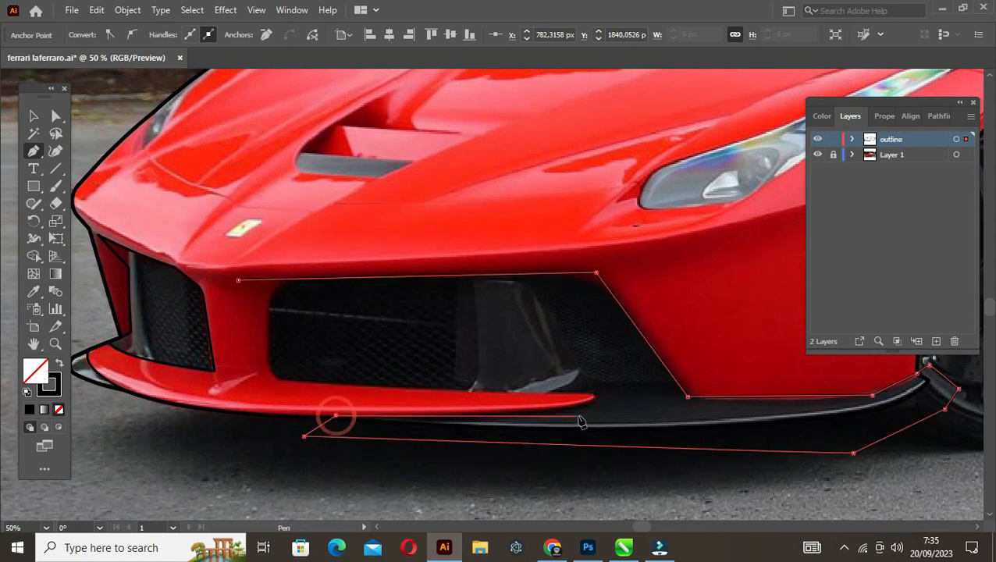
left_click(601, 396)
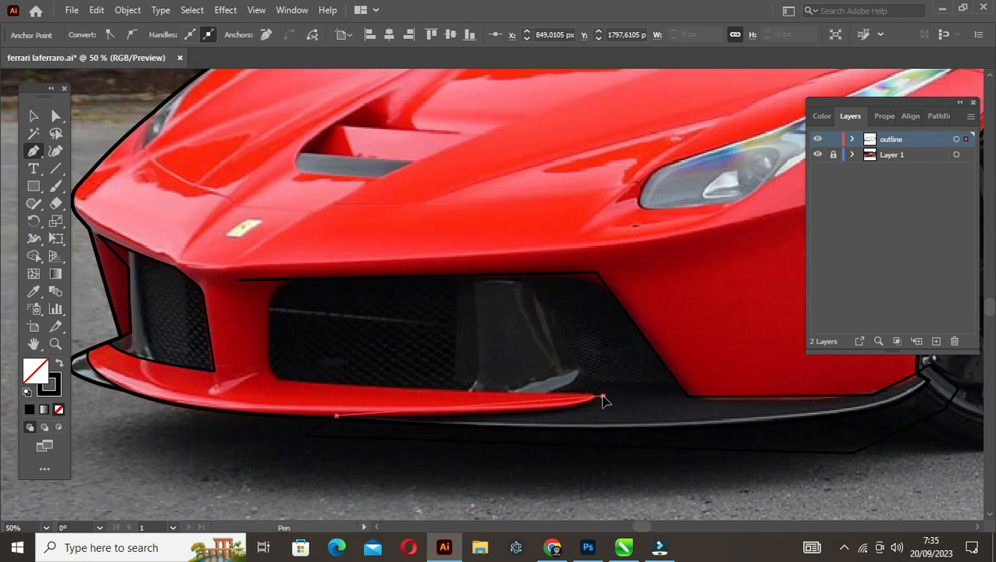
left_click(265, 381)
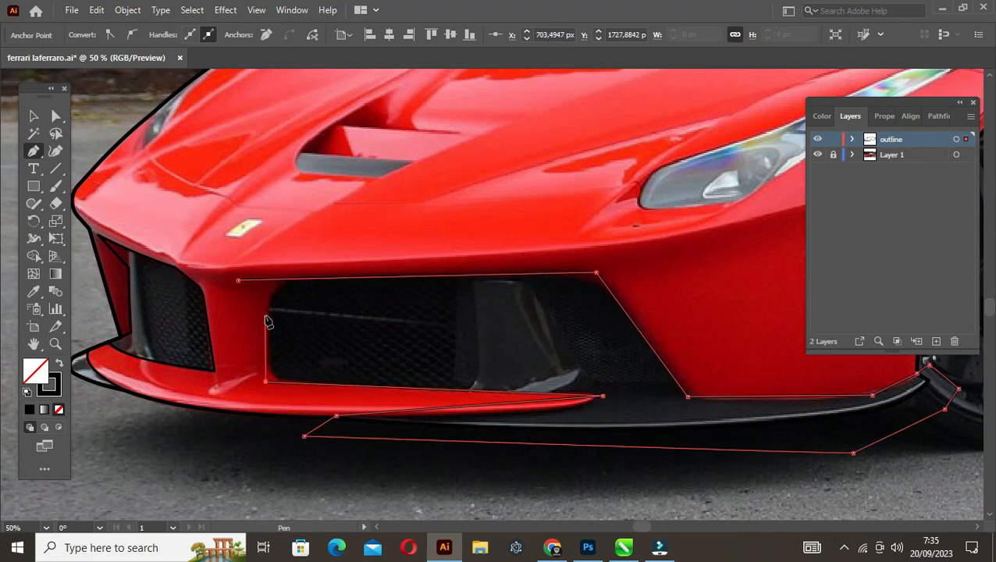
left_click(265, 307)
left_click(238, 280)
left_click(232, 290, "ctrl")
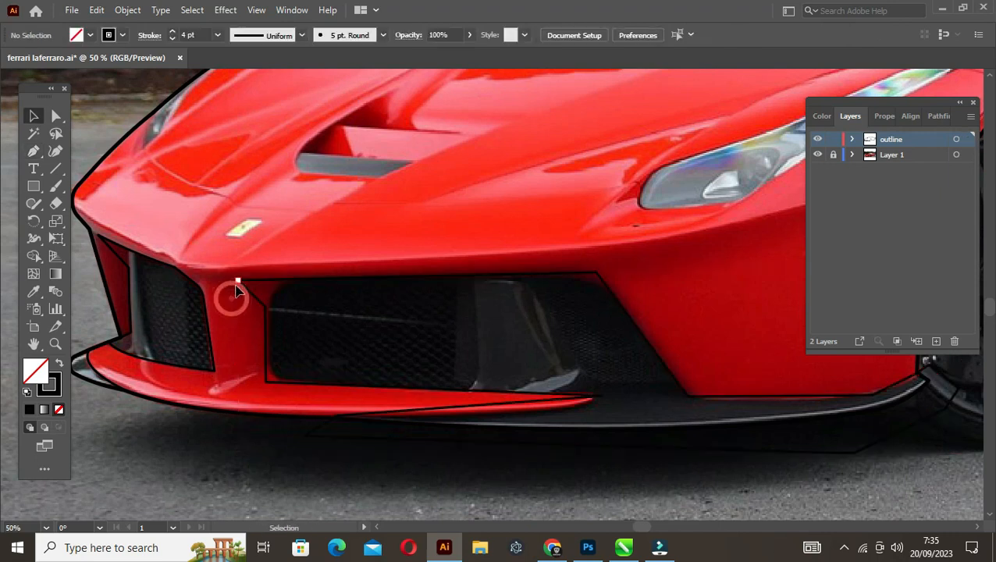
Move the intake shape's upper starting corner outward toward the center post, and curve the top edge and the short slanted segment
key("a")
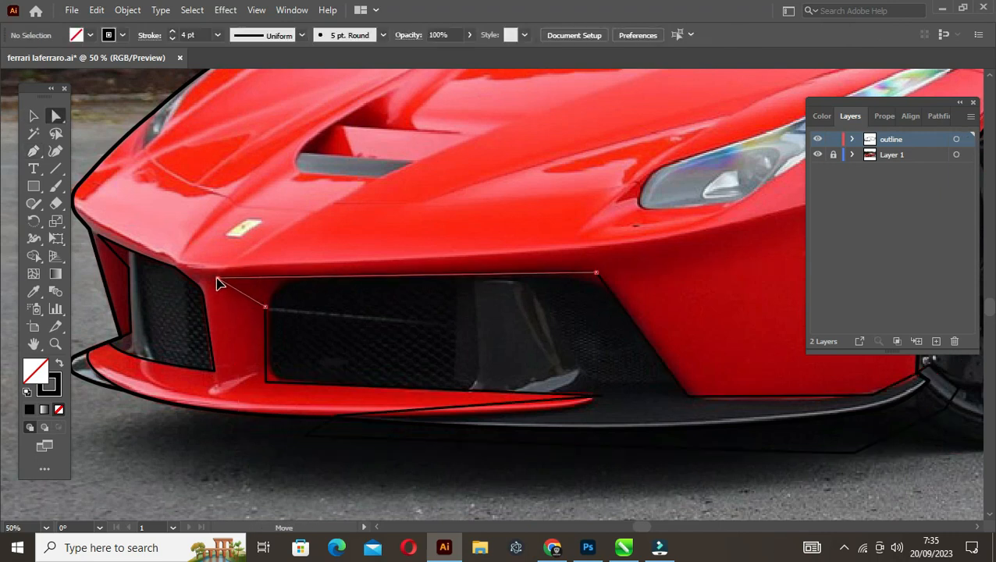
left_click(220, 282, "ctrl")
left_click_drag(411, 279, 410, 275)
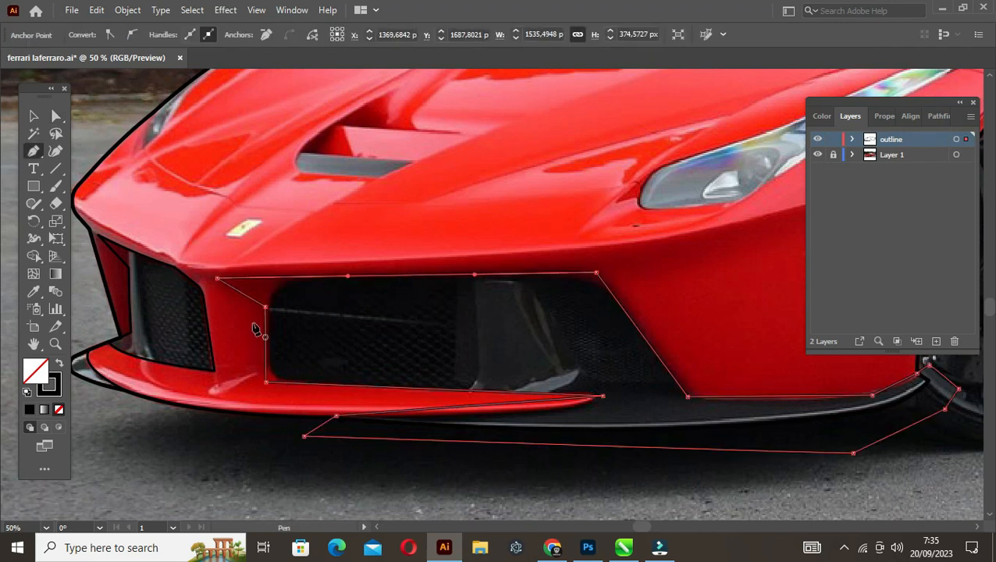
left_click_drag(247, 294, 262, 311)
key("v")
left_click(293, 331)
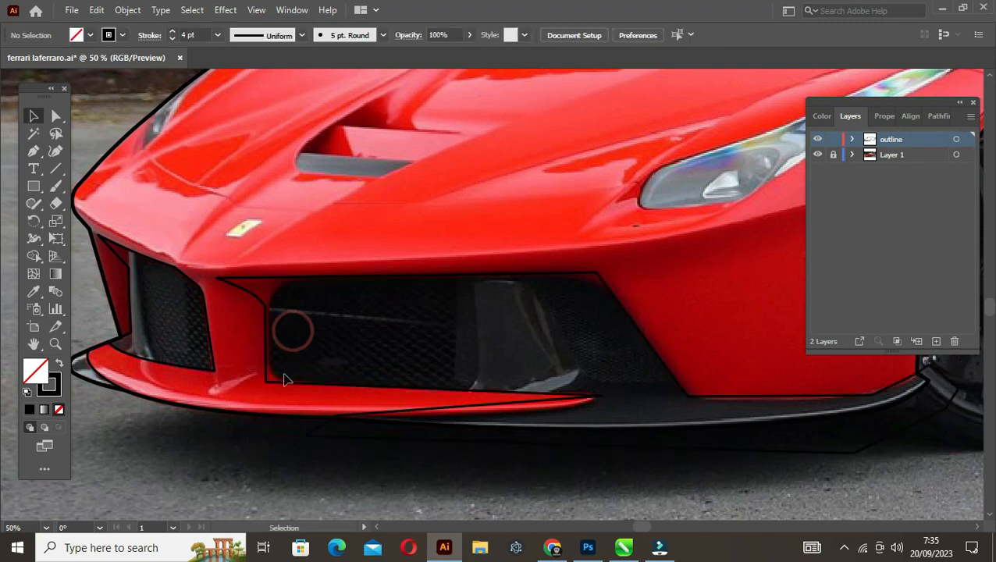
Curve the intake shape's lower edge along the red lip and round its lower inner corner to a radius of about 57 px
key("a")
left_click(266, 382)
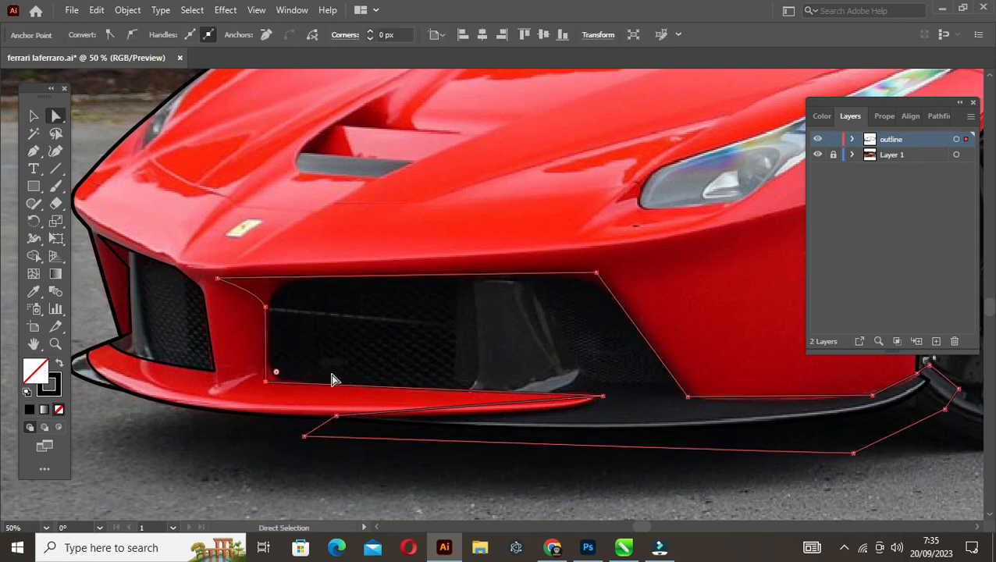
key("shift+c")
left_click(388, 388)
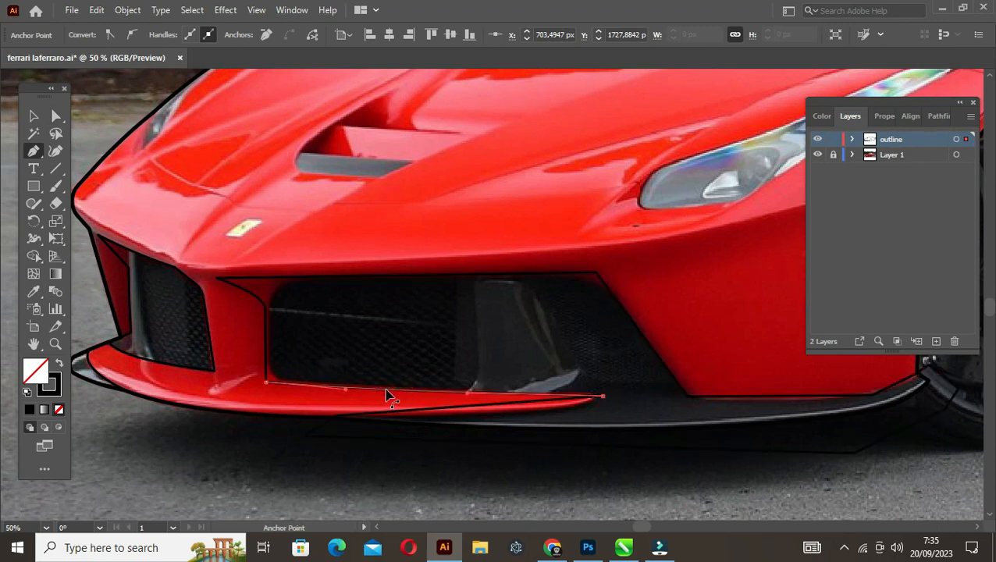
key("a")
left_click_drag(276, 372, 298, 367)
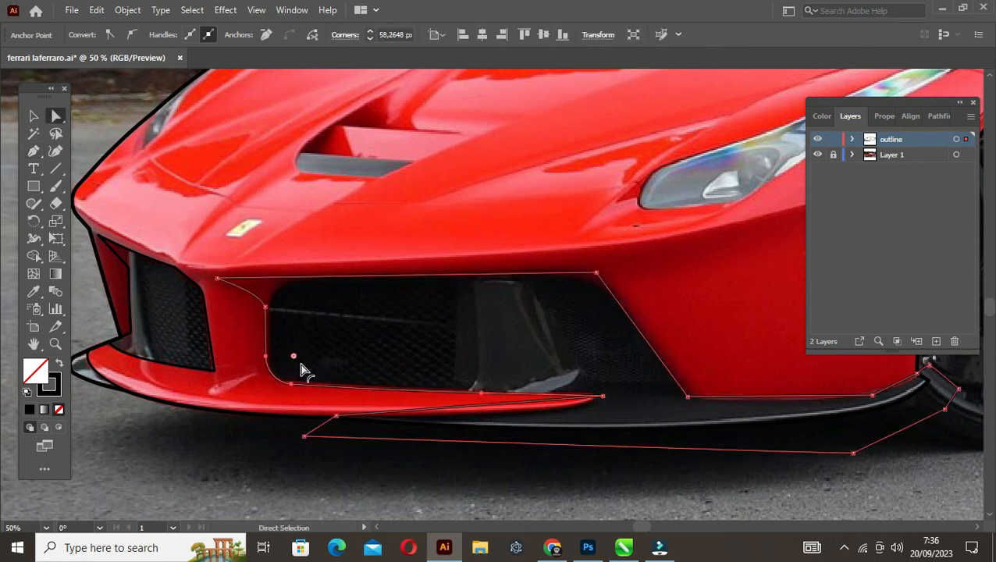
Round the large intake shape's upper corner above the slanted side and curve the line under the red lip to its tip
left_click(598, 275)
left_click_drag(593, 289, 550, 348)
key("space")
left_click_drag(496, 389, 473, 378)
key("p")
left_click_drag(411, 366, 413, 370)
Curve the intake shape's segments along the bumper's lower edge and up toward the front wheel
left_click_drag(544, 366, 293, 355)
left_click(449, 365)
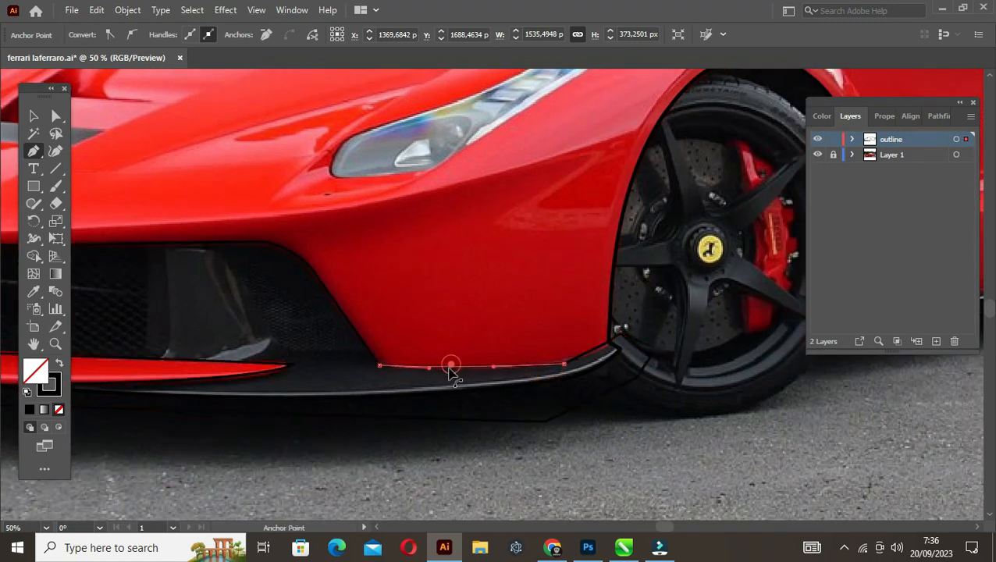
left_click_drag(445, 366, 446, 367)
left_click_drag(586, 351, 586, 355)
Round the bumper edge's corner near the wheel to about 258 px and the corner below the slanted intake side to about 40 px
key("a")
left_click(563, 364)
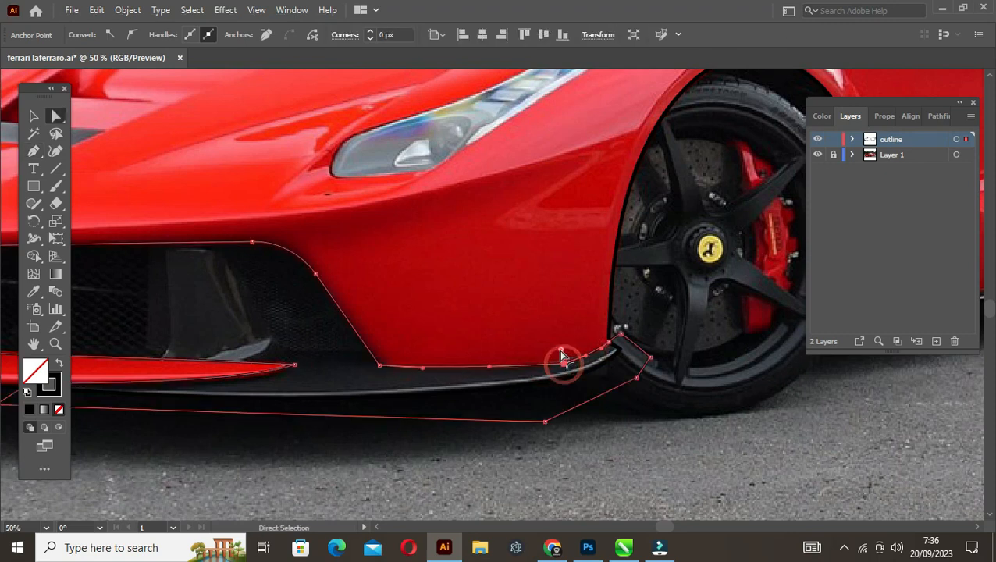
left_click(560, 200)
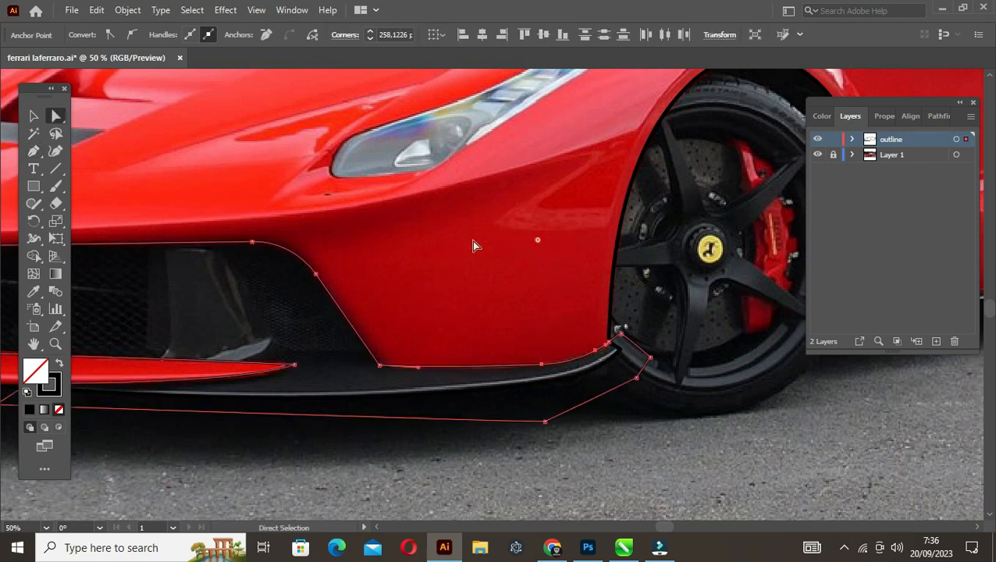
left_click(379, 364)
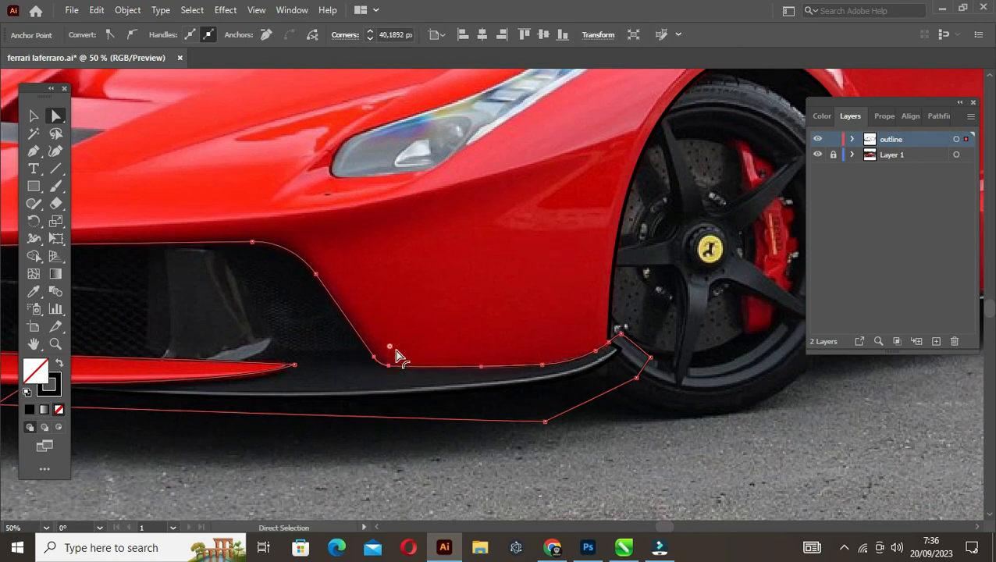
Select the intake shape with the car outline and remove the excess area below the splitter with the Shape Builder tool
key("v")
left_click(310, 353)
scroll(311, 354, "down", 1)
left_click_drag(243, 359, 410, 374)
left_click_drag(332, 374, 335, 375)
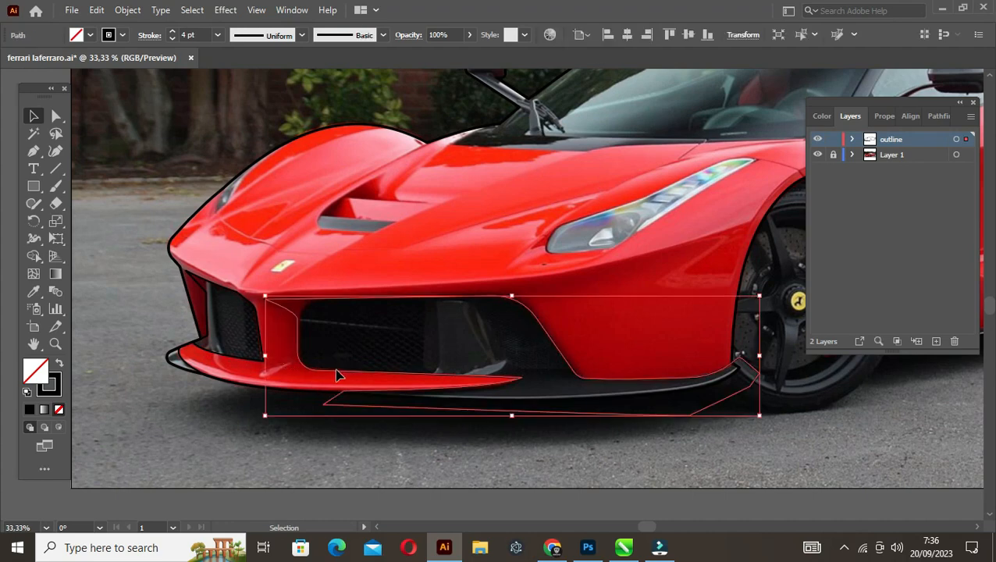
left_click(711, 339, "shift")
key("shift+m")
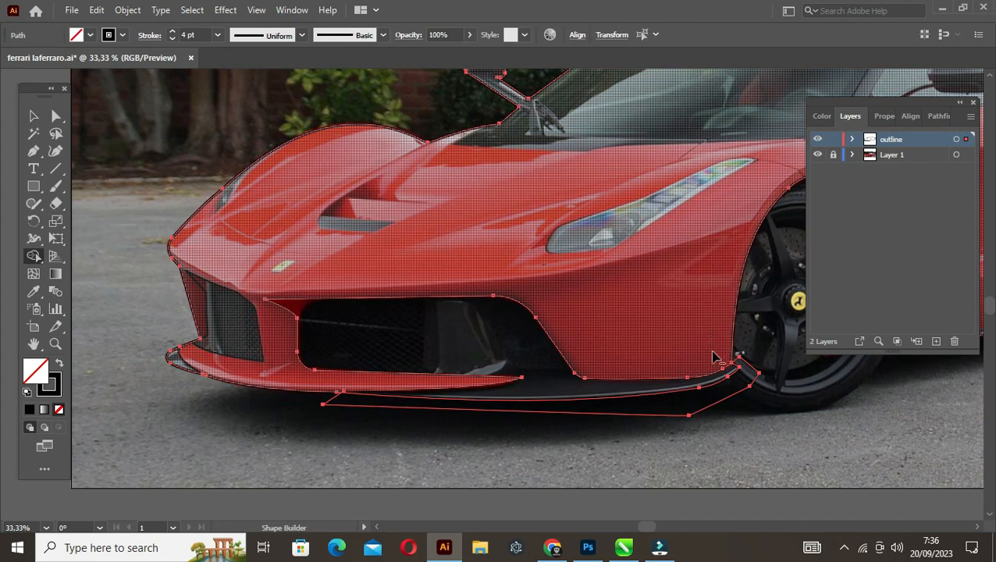
left_click(712, 396, "alt")
key("v")
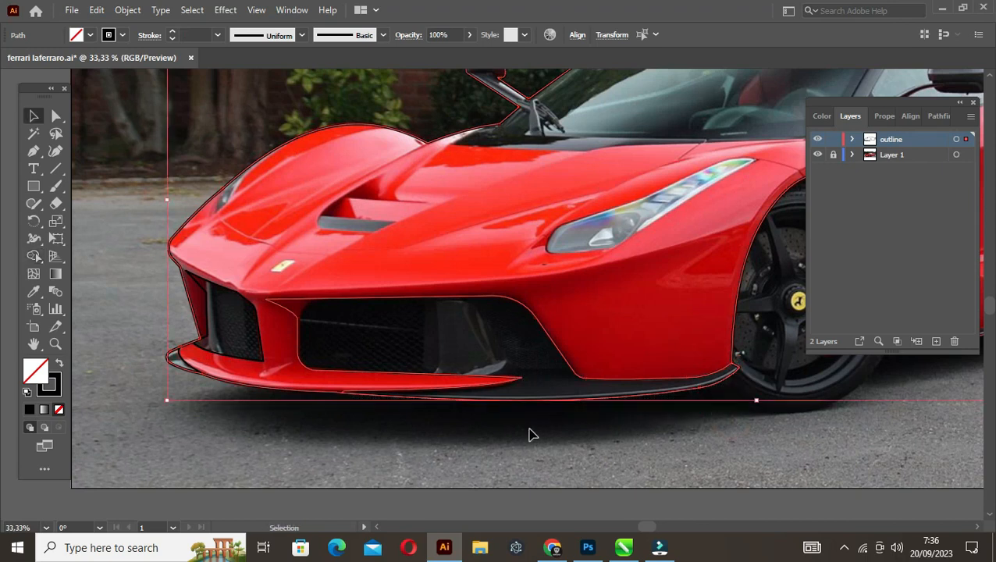
left_click(529, 433)
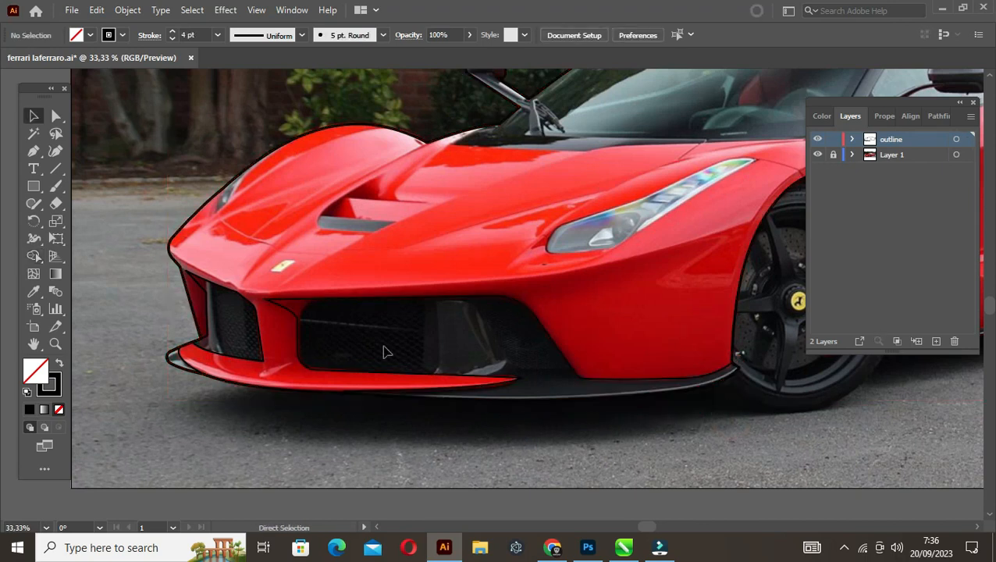
Trace the small far-side headlight on the front fender with the Pen tool, from the body outline down to its lower tip and back
left_click_drag(370, 309, 406, 385)
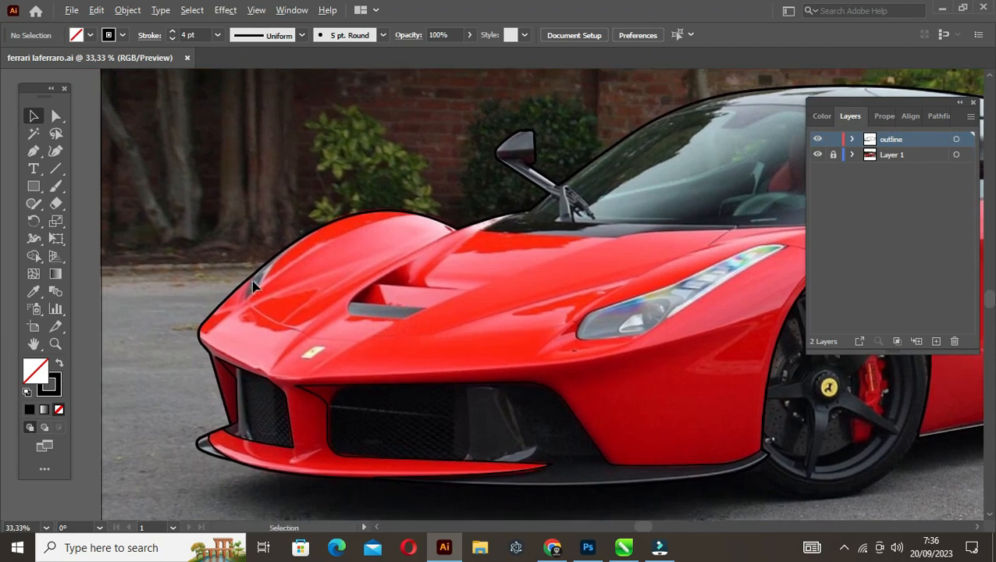
scroll(252, 287, "up", 2)
key("p")
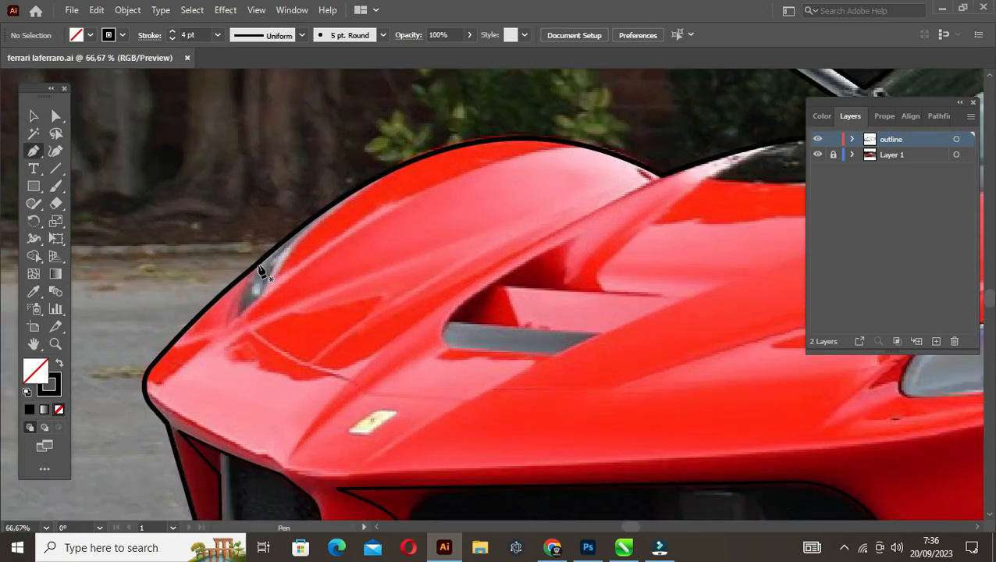
left_click(260, 259)
left_click(235, 316)
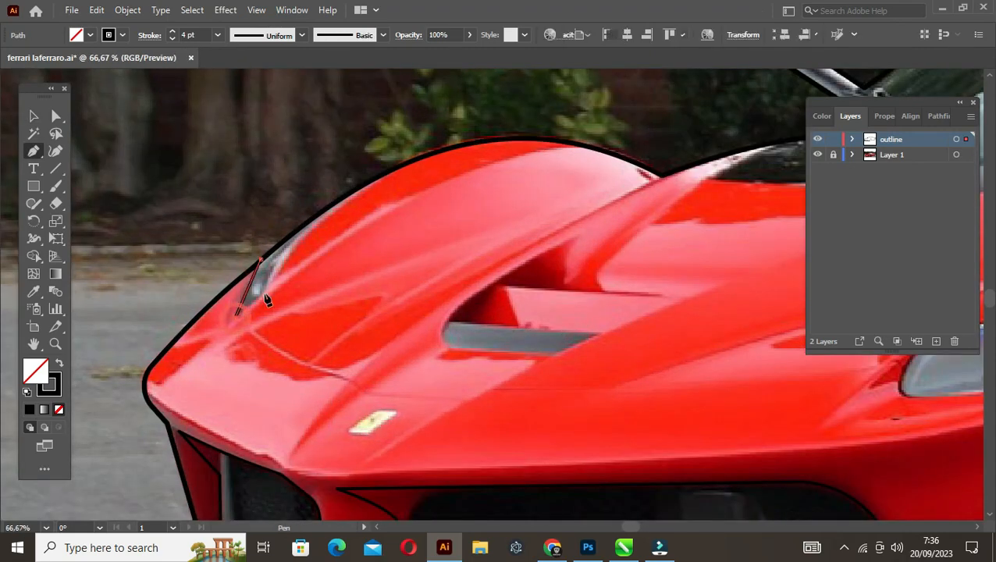
left_click(262, 294)
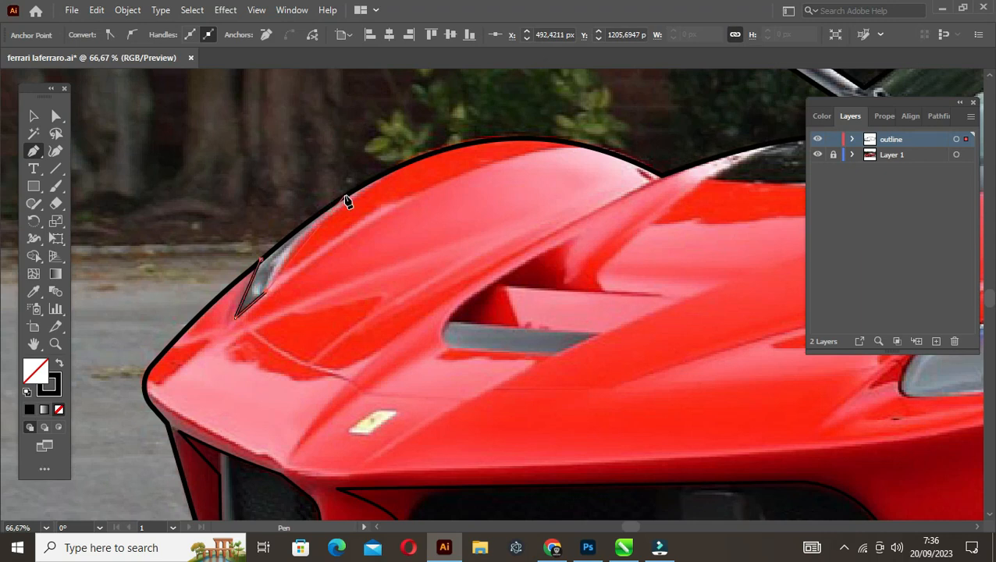
left_click(345, 195)
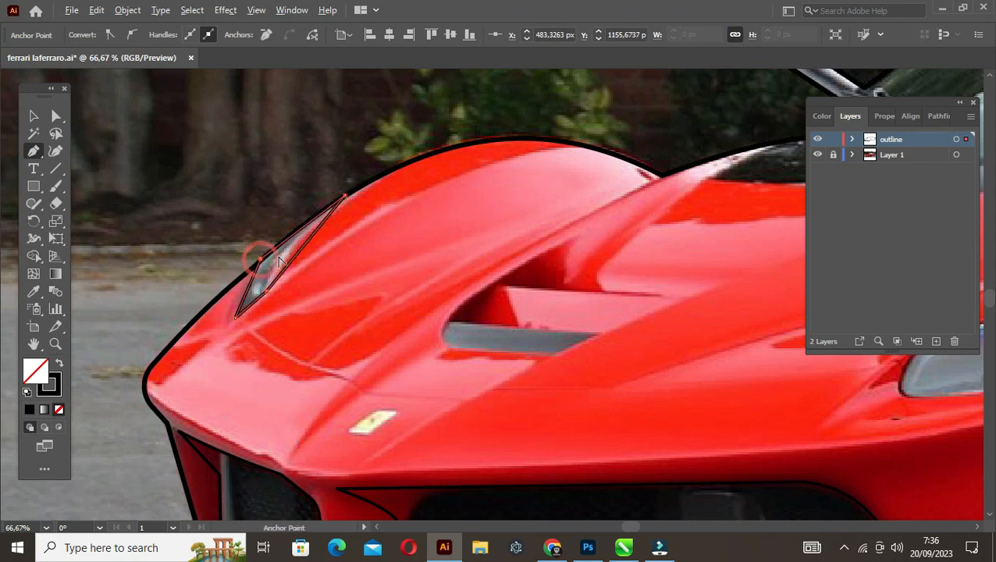
Curve the far-side headlight's side edges to match the photo and round its lower inner corner to about 58 px
scroll(280, 262, "up", 1)
left_click_drag(322, 253, 228, 310)
key("a")
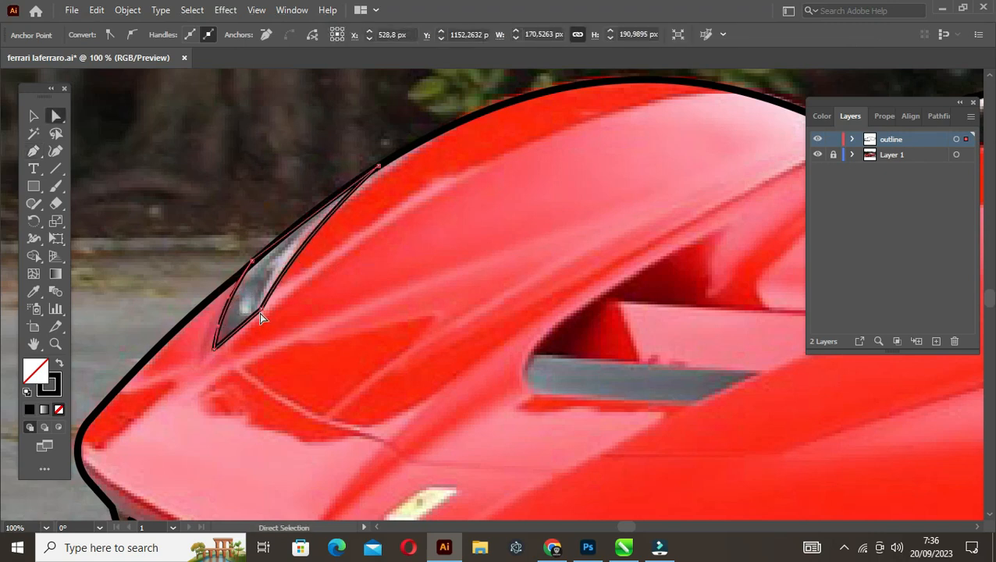
left_click(261, 310)
scroll(225, 274, "down", 1)
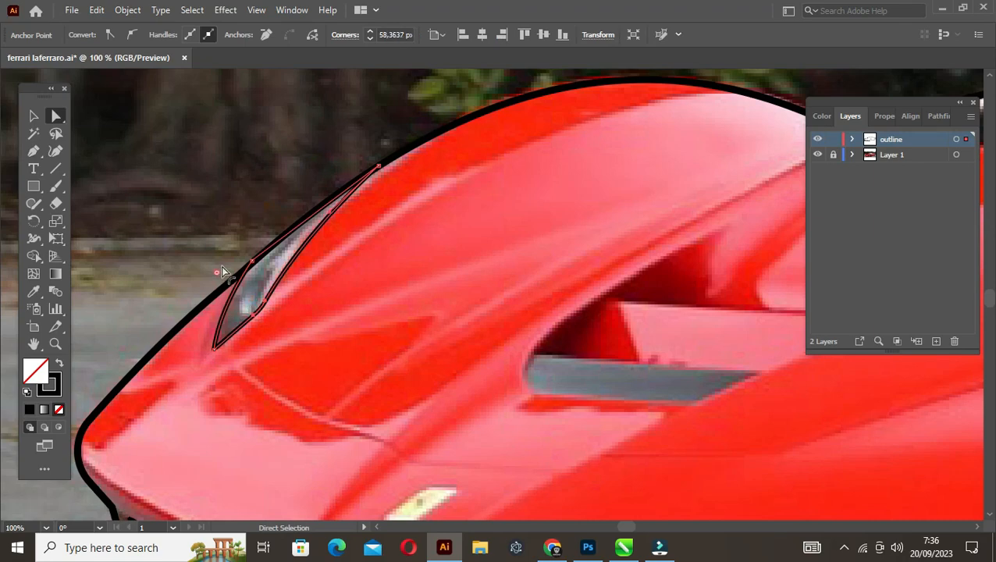
key("v")
left_click(324, 304)
scroll(325, 306, "down", 2)
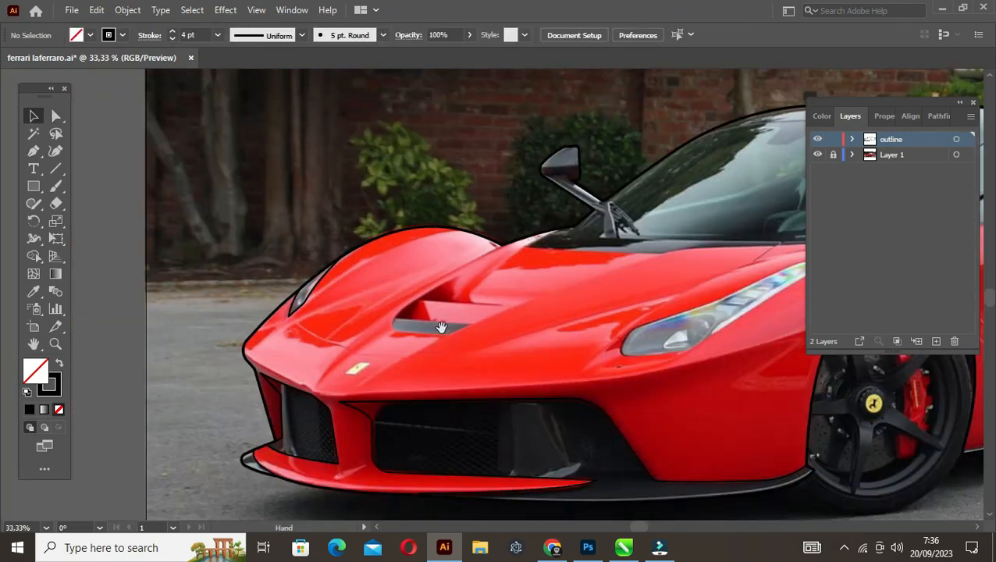
Trace the hood vent as a closed shape with the Pen tool, following the grey slat, upper point, notch and inner edges
left_click_drag(441, 326, 406, 334)
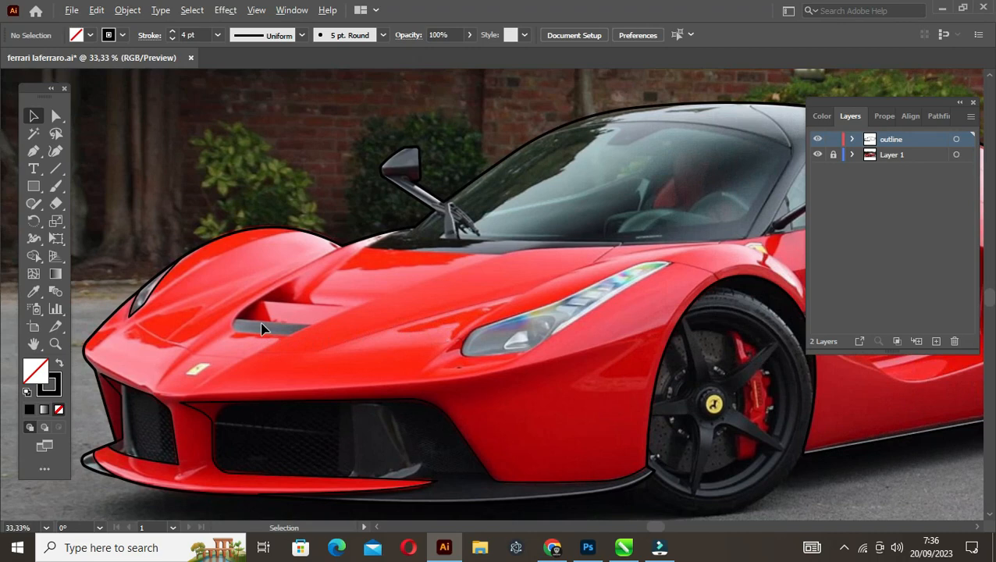
scroll(262, 329, "up", 1)
key("p")
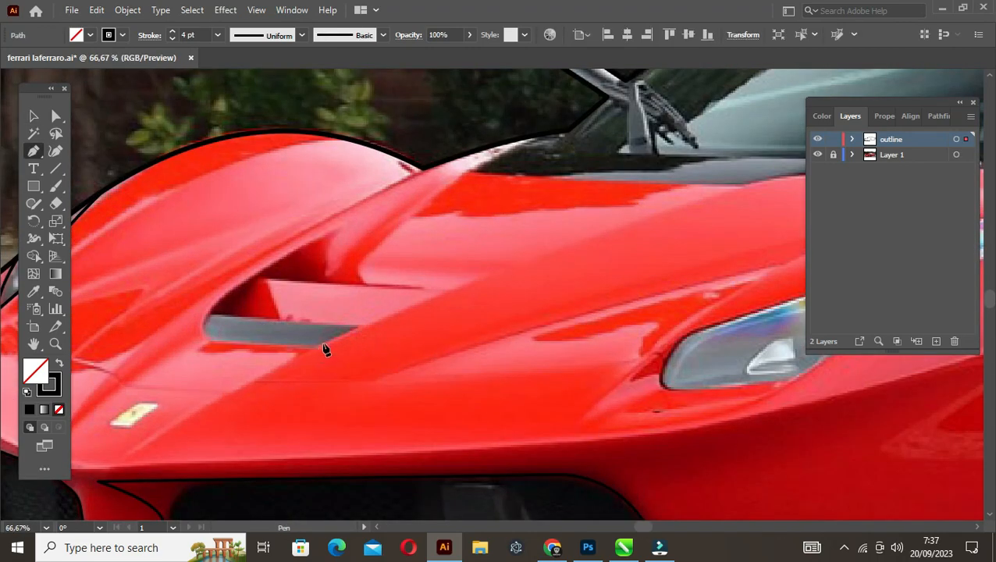
left_click(358, 327)
left_click(317, 346)
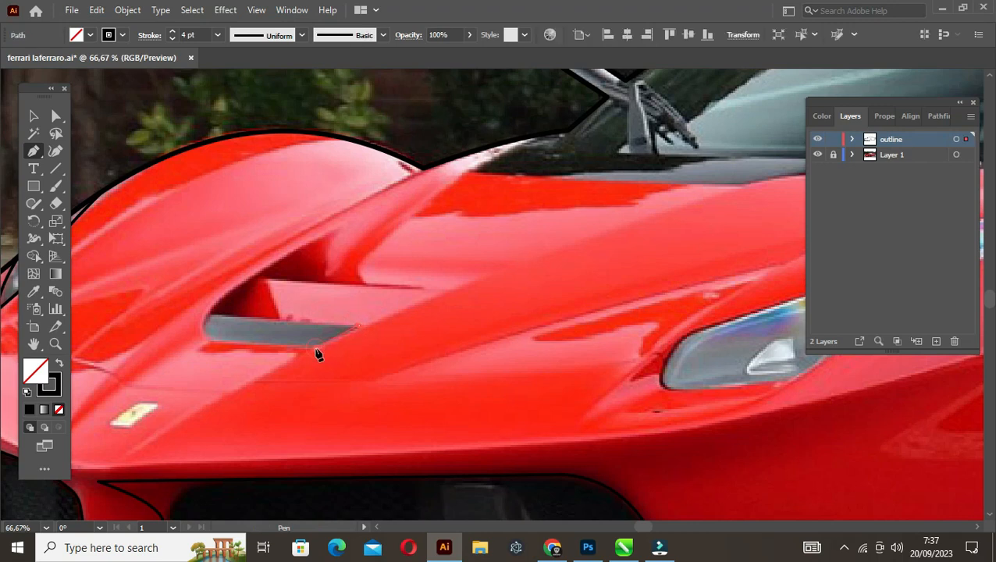
left_click(206, 347)
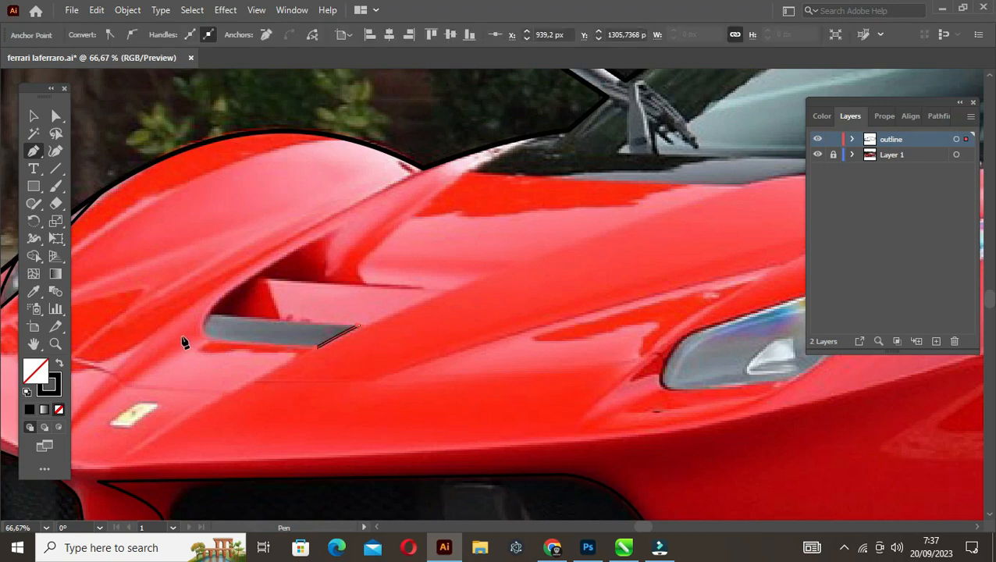
left_click(191, 338)
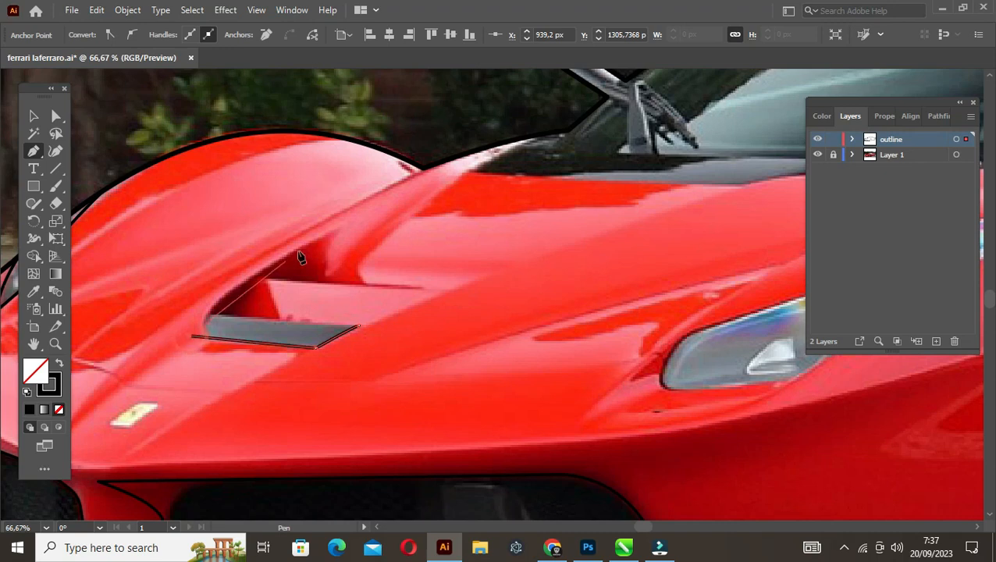
left_click(334, 233)
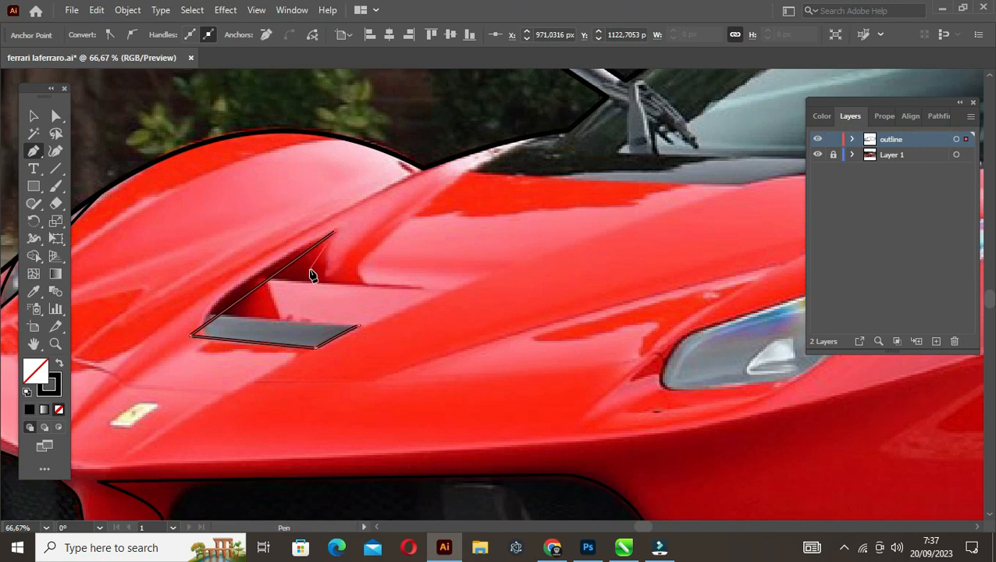
left_click(308, 269)
left_click(422, 286)
left_click(259, 281)
left_click(241, 312)
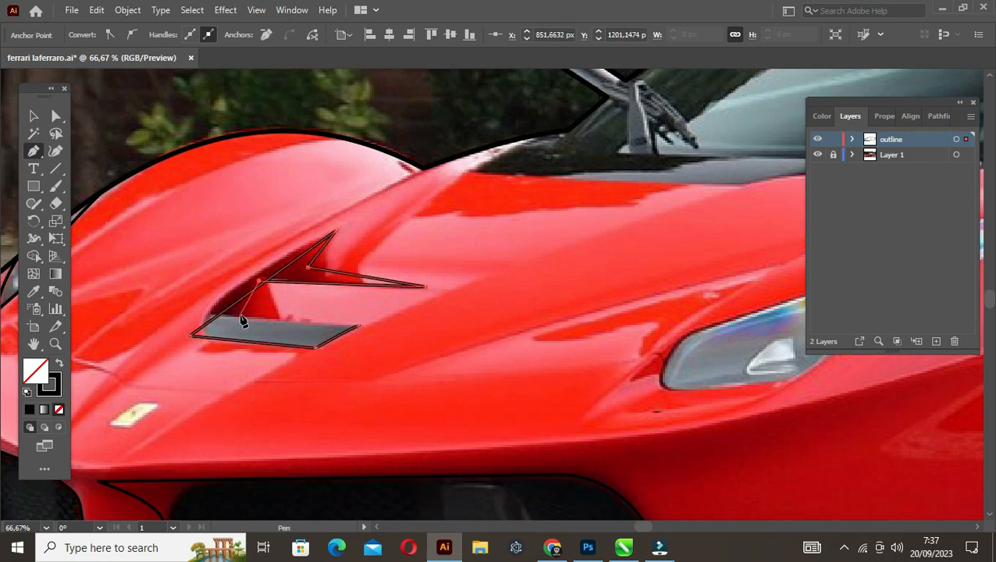
left_click(357, 325)
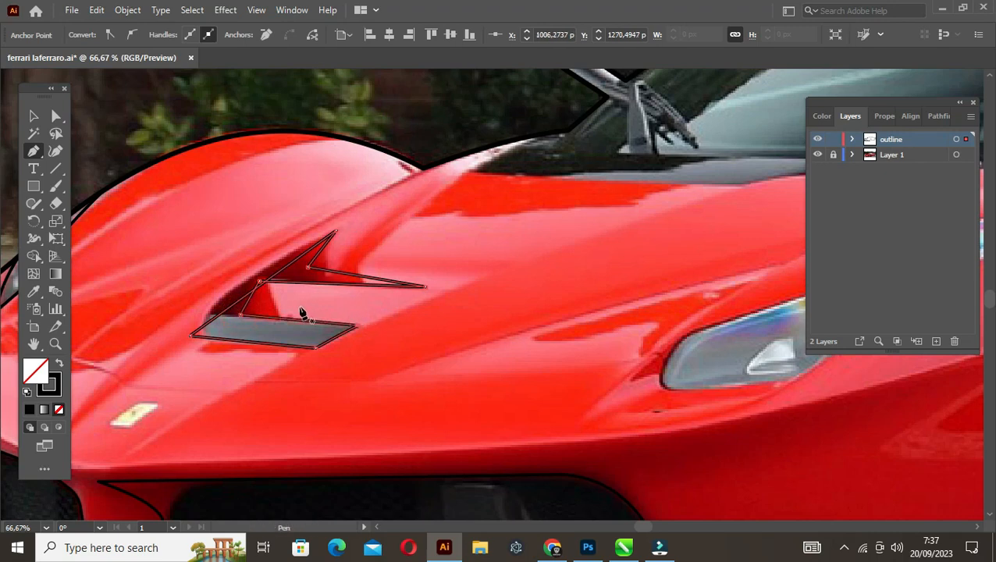
Curve the hood vent's long outer edge and round its lower front corner to about 27 px
left_click_drag(244, 297, 228, 295)
key("a")
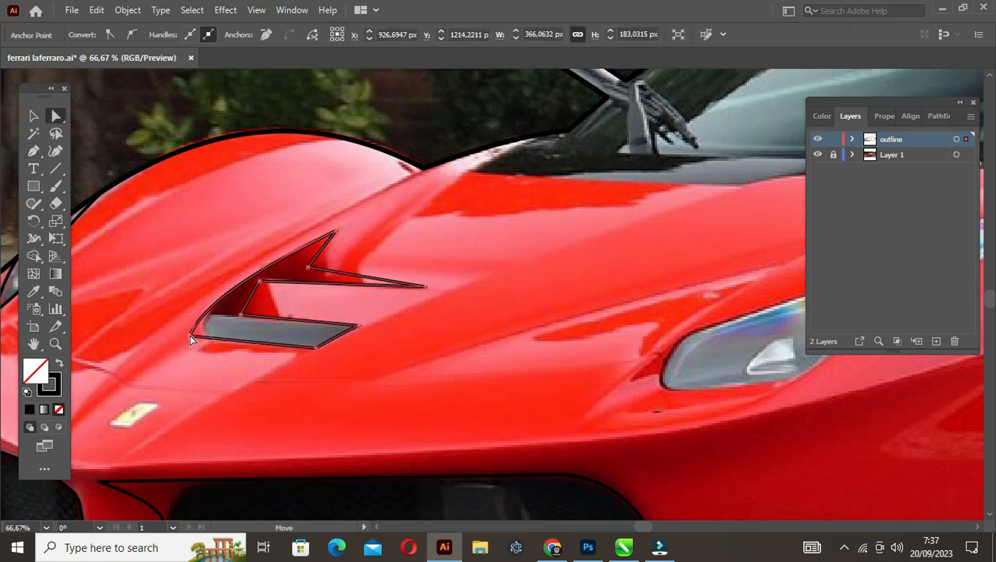
left_click(190, 336)
left_click_drag(209, 327, 233, 324)
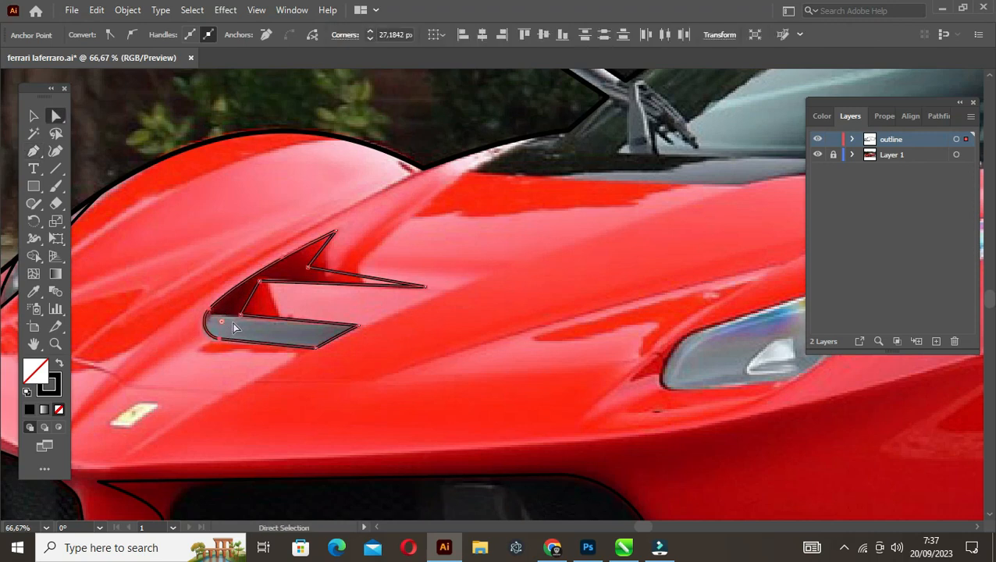
Curve the hood vent's notch edge and short inner edge to follow the photo, and save the document
key("p")
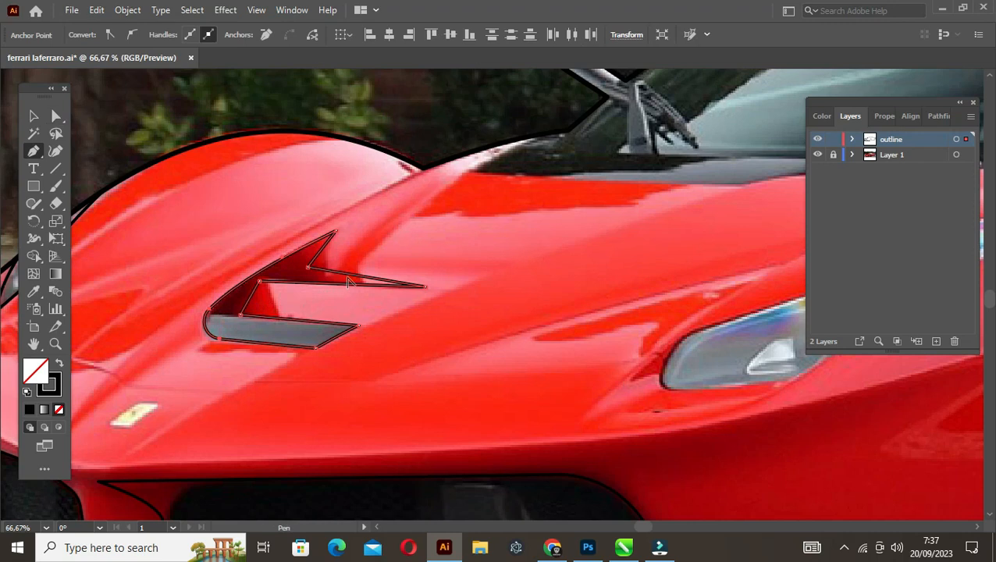
left_click_drag(350, 274, 306, 262)
left_click_drag(249, 306, 243, 296)
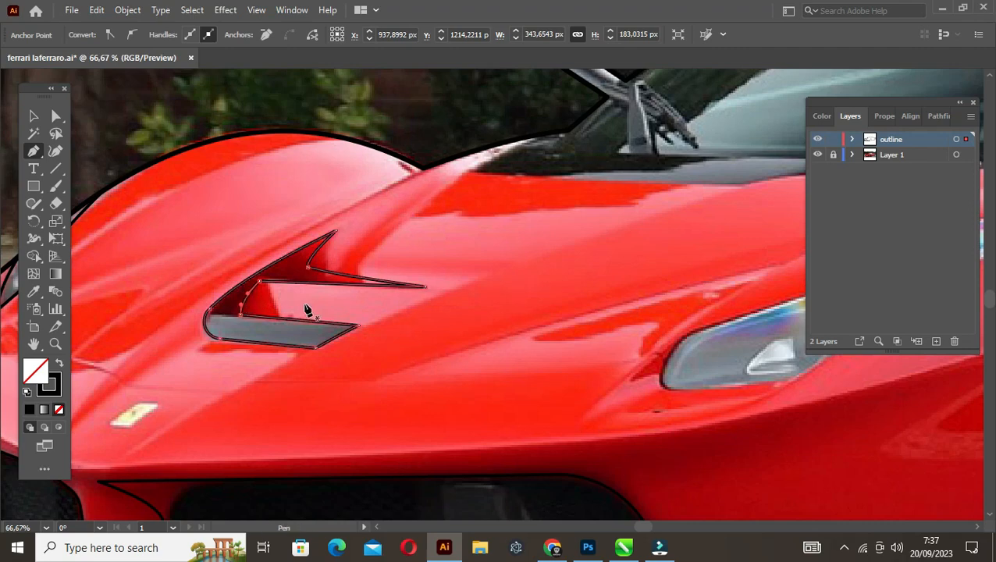
key("v")
left_click(331, 306)
scroll(333, 304, "down", 3)
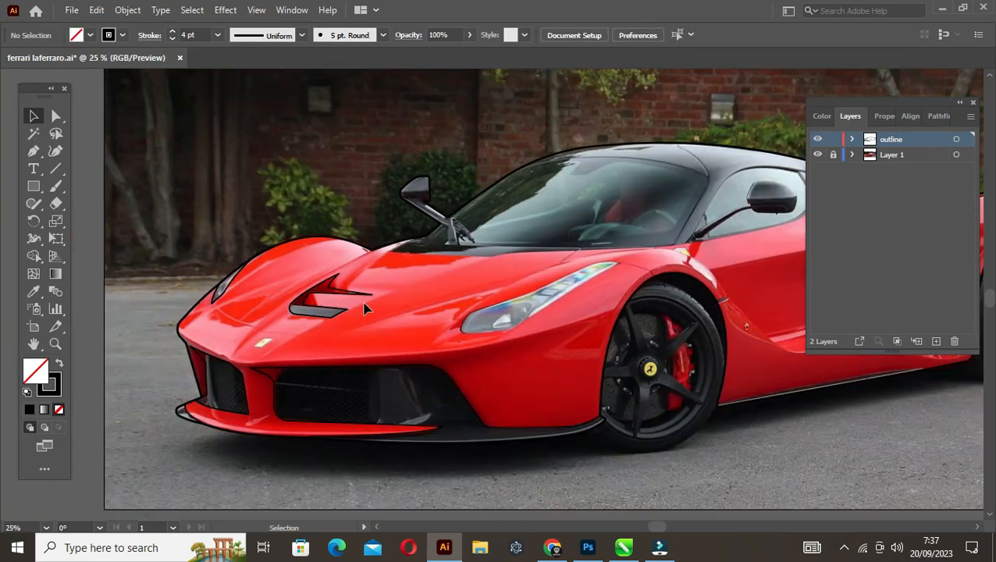
key("ctrl+s")
Trace the large near-side headlight as a closed straight-sided shape with the Pen tool, from its front corner to its rear tip
left_click_drag(413, 303, 230, 292)
scroll(344, 308, "up", 1)
scroll(344, 309, "up", 1)
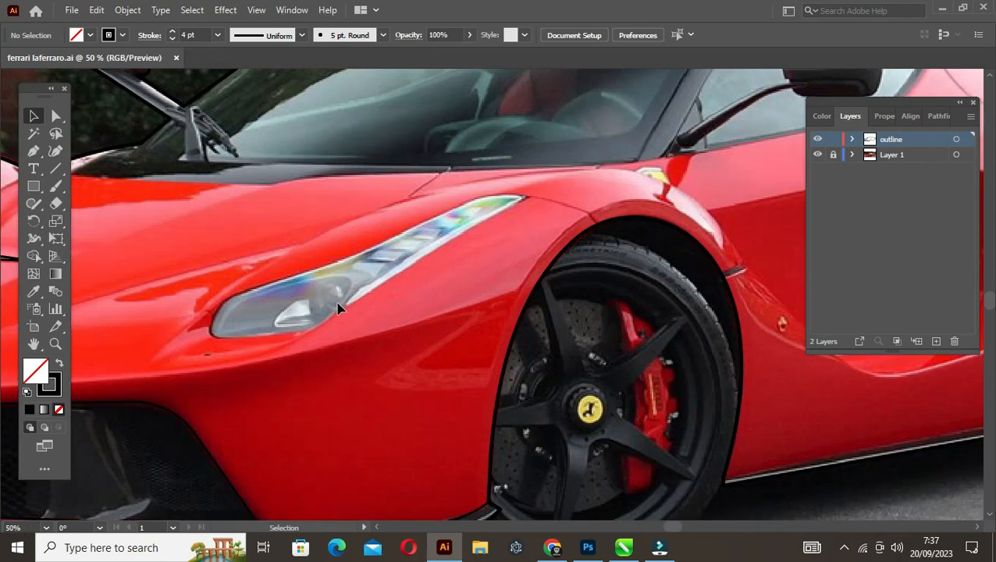
key("p")
left_click(207, 332)
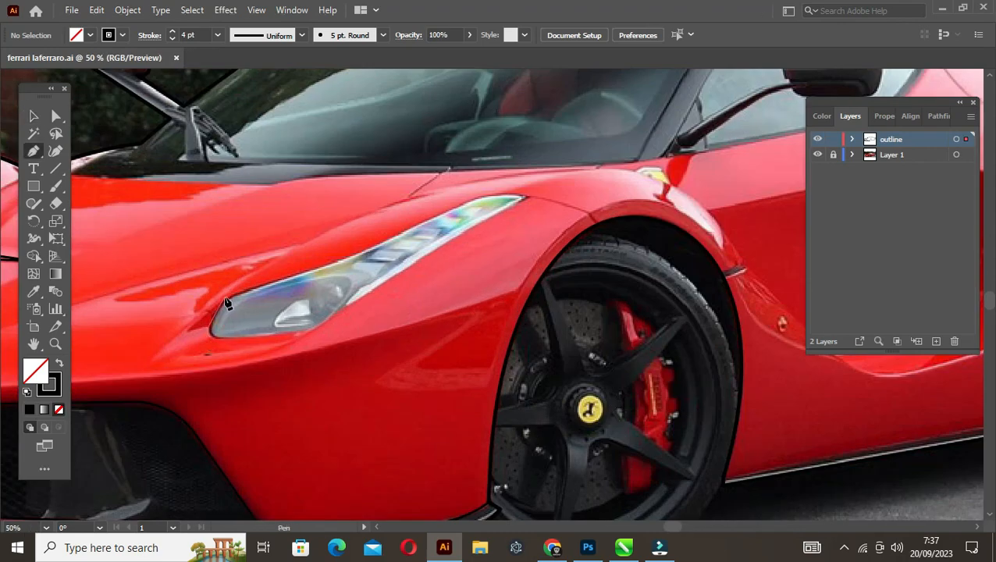
left_click(225, 299)
left_click(328, 266)
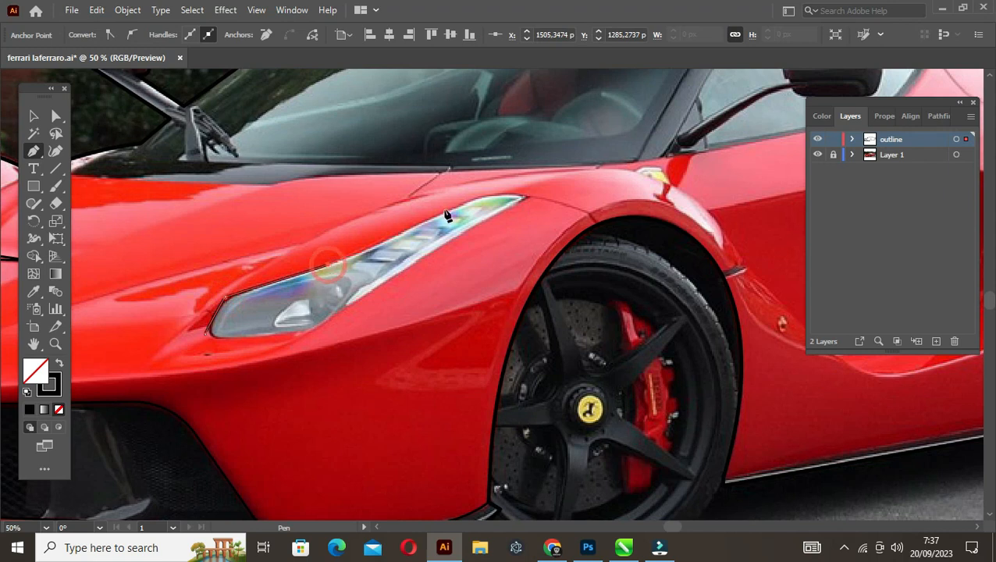
left_click(474, 196)
left_click(523, 197)
left_click(307, 333)
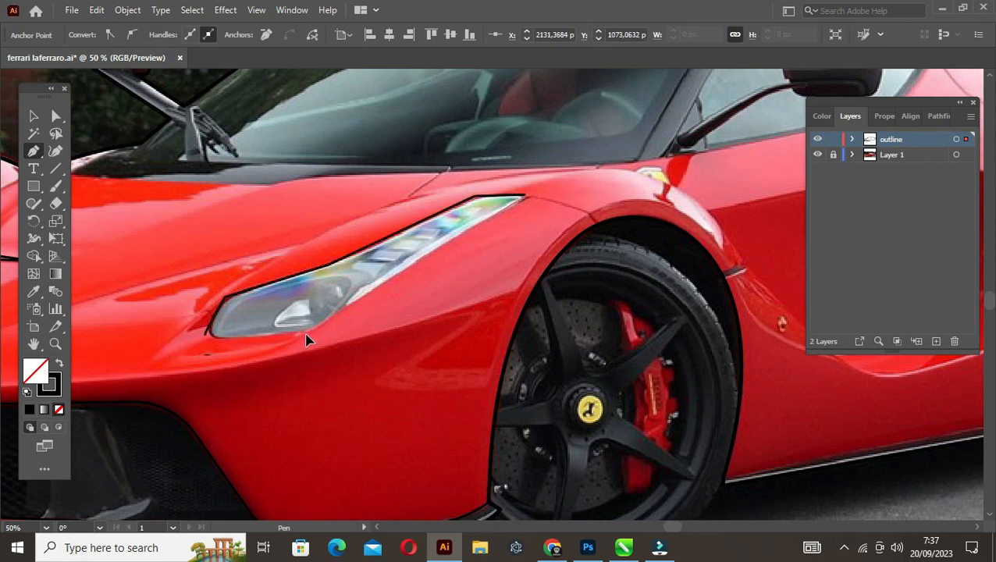
left_click(207, 333)
Adjust the large headlight's lower front corner point and round the bottom corner behind it to about 223 px
key("a")
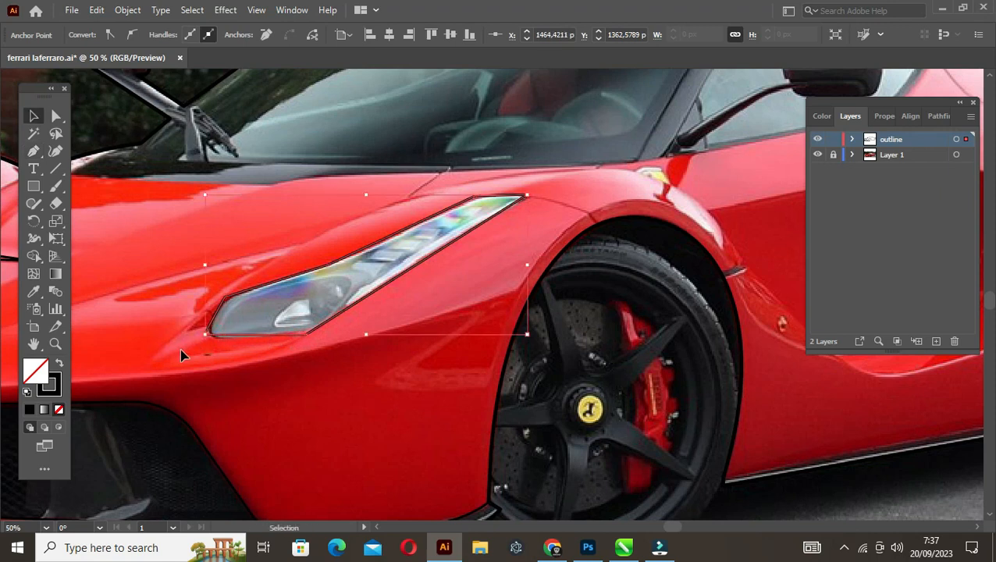
key("ctrl+shift+a")
left_click(202, 340)
key("p")
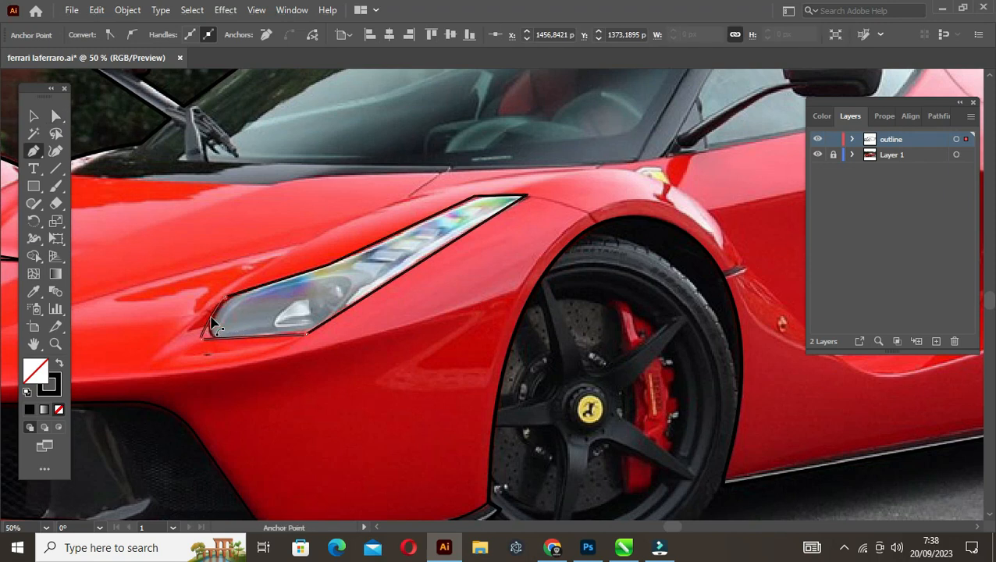
key("a")
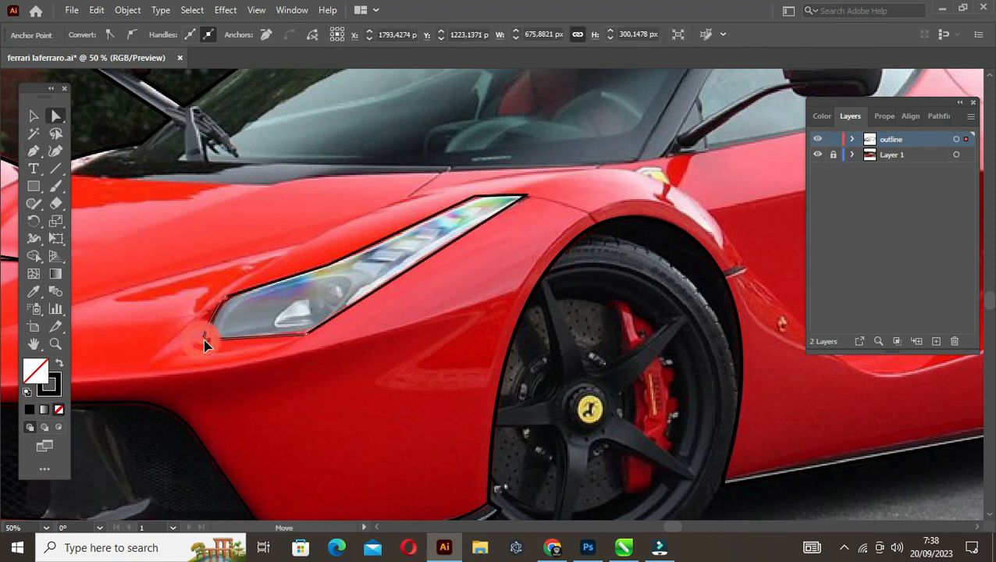
left_click_drag(204, 339, 205, 338)
left_click(264, 344)
left_click_drag(304, 334, 270, 228)
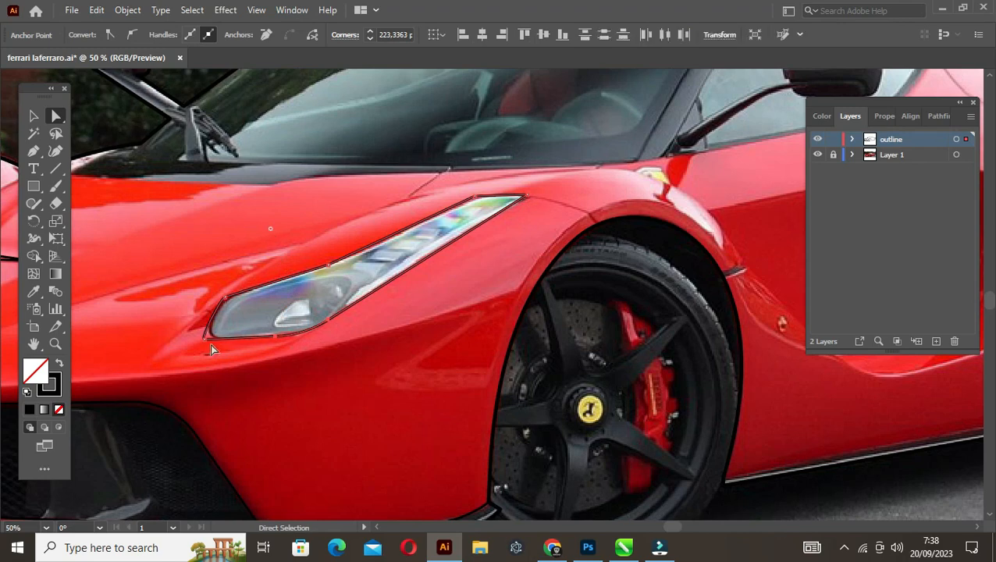
Nudge the large headlight's lower front point into place and round the front end's corners
left_click(204, 339)
left_click(206, 341)
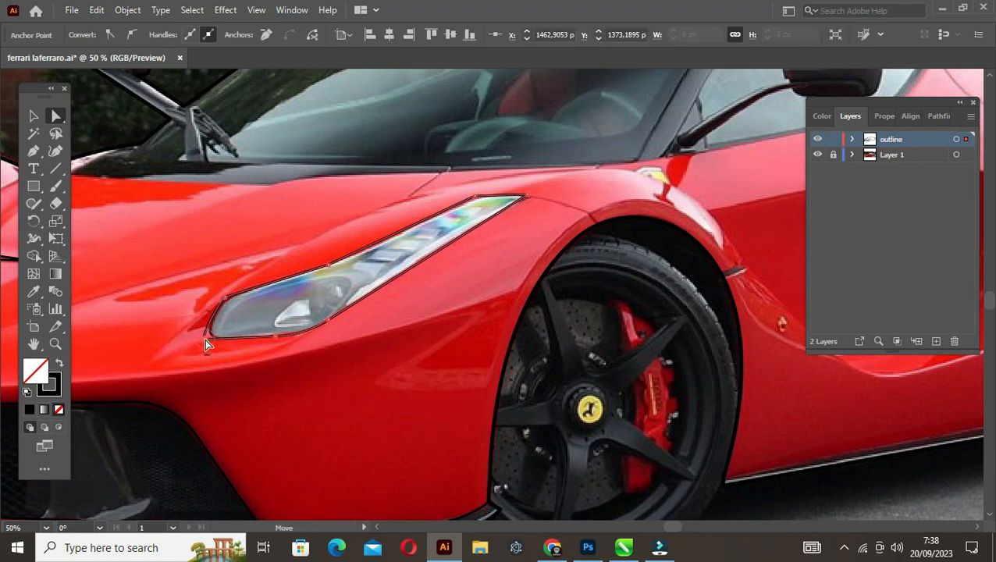
scroll(217, 335, "up", 3)
left_click_drag(178, 349, 227, 313)
left_click(239, 222)
left_click_drag(248, 226, 323, 312)
Curve the large headlight's long upper edge and round the upper corner just before its rear tip
scroll(399, 267, "down", 1)
left_click_drag(509, 194, 267, 303)
key("shift+c")
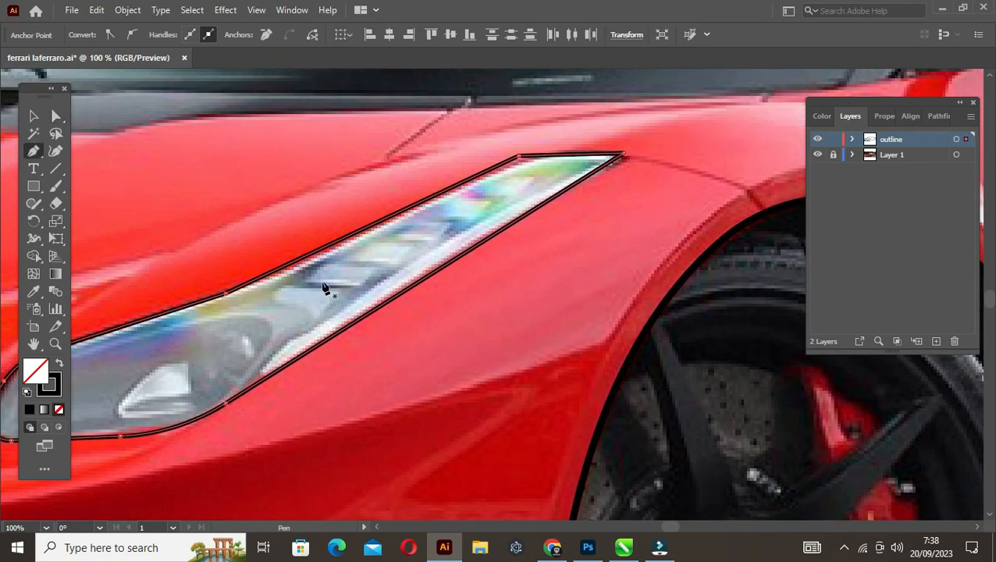
left_click(348, 244)
key("a")
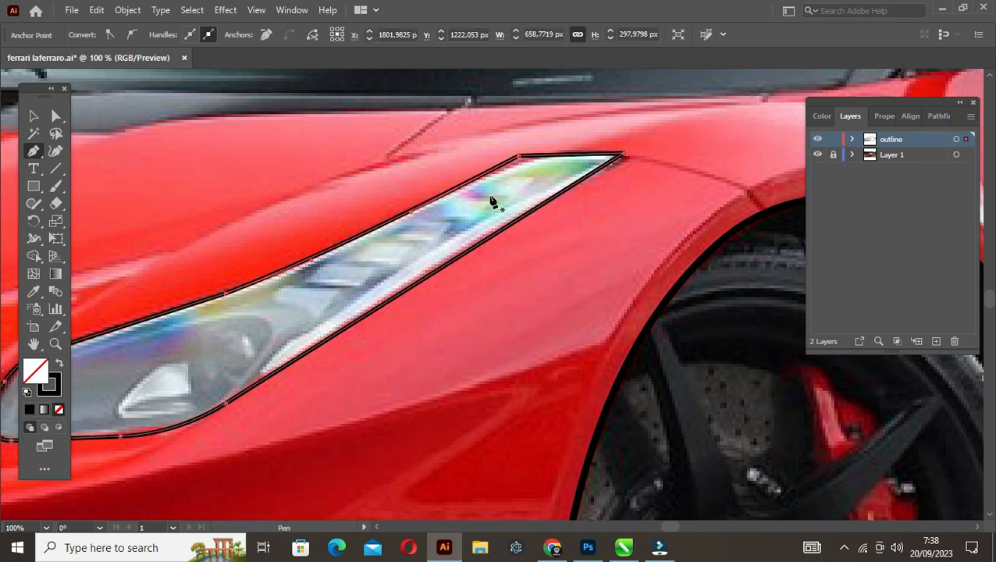
left_click(518, 159)
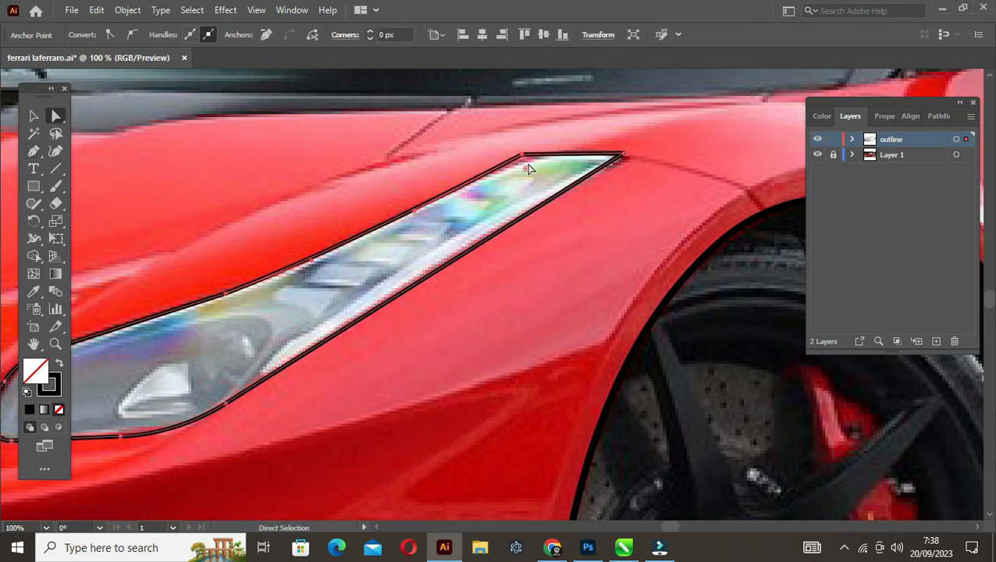
left_click_drag(526, 171, 539, 311)
key("v")
left_click(621, 185)
Move the large headlight's rear tip point onto the photo's tip and curve the long lower edge
key("a")
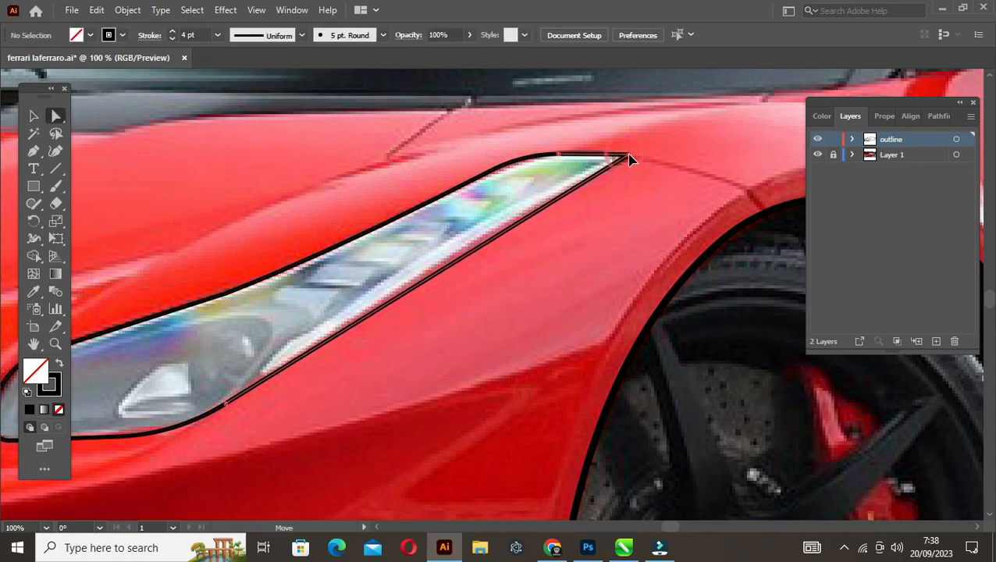
left_click(573, 191)
key("p")
left_click_drag(476, 249, 467, 247)
key("v")
left_click(415, 314)
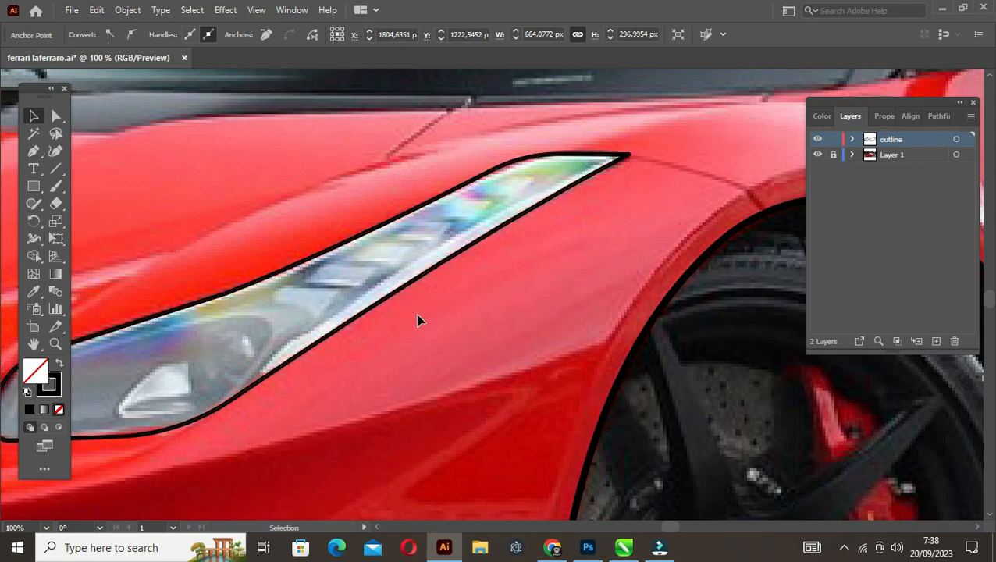
Trace the black cabin section's lower boundary with the Pen tool, from the hood's rear edge along the windshield base and under the side window
scroll(451, 296, "down", 4)
left_click_drag(328, 266, 327, 287)
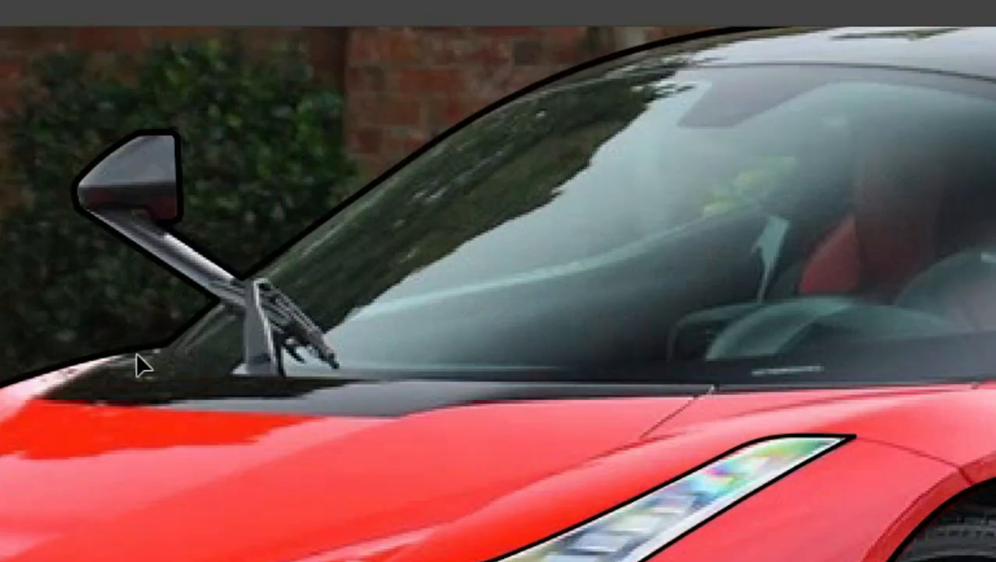
key("p")
left_click(136, 347)
left_click(42, 397)
left_click(394, 413)
left_click_drag(856, 387, 471, 396)
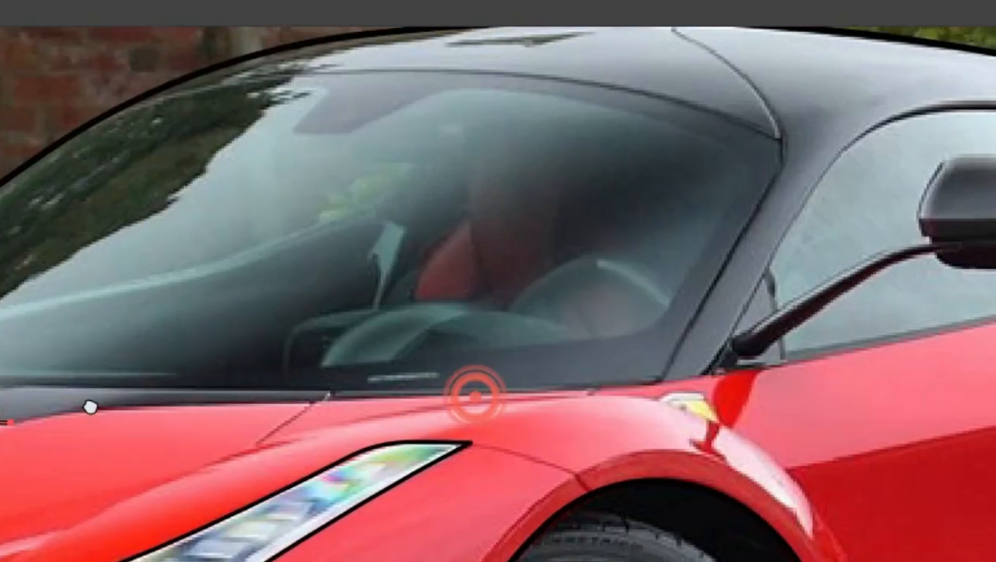
left_click(664, 386)
left_click_drag(804, 348, 48, 490)
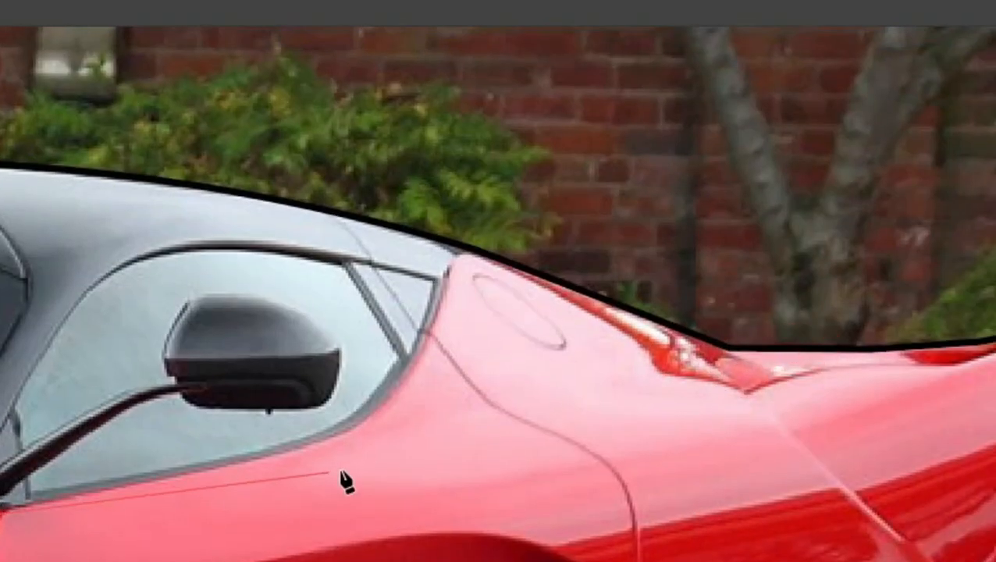
left_click(374, 440)
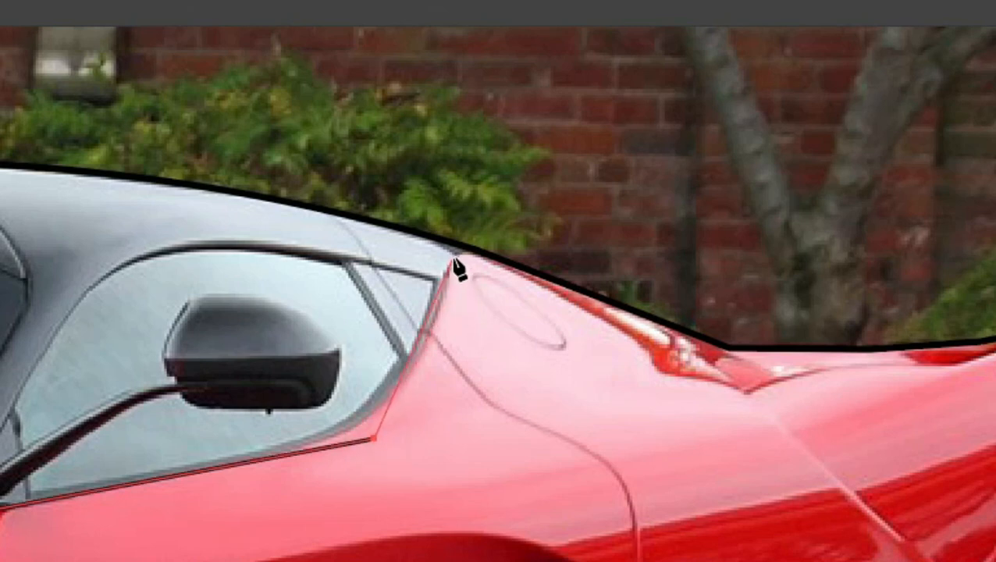
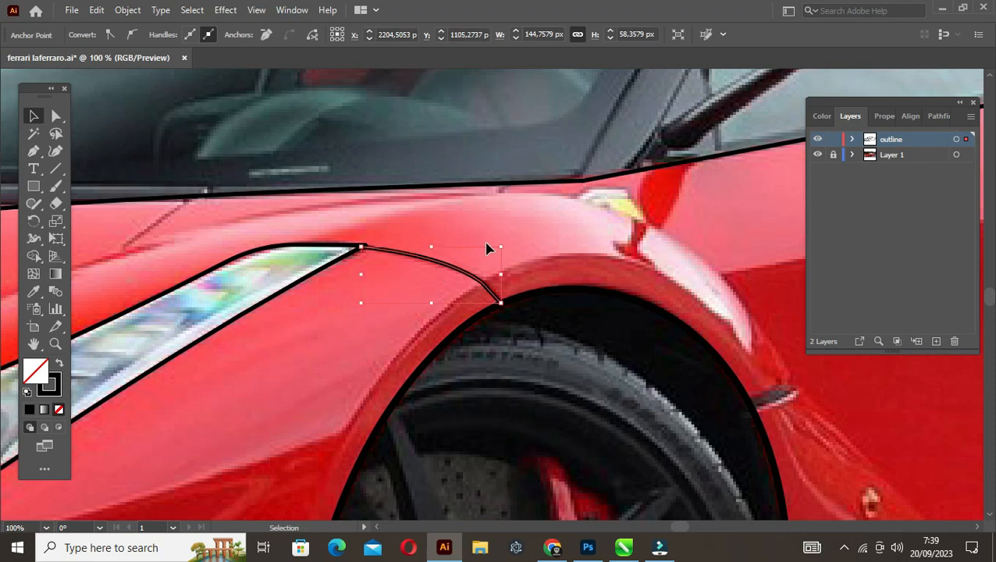
Trace the side sill's upper edge with the Pen tool from behind the front wheel to the sill strip's rear end
scroll(493, 229, "down", 2)
left_click_drag(638, 269, 331, 271)
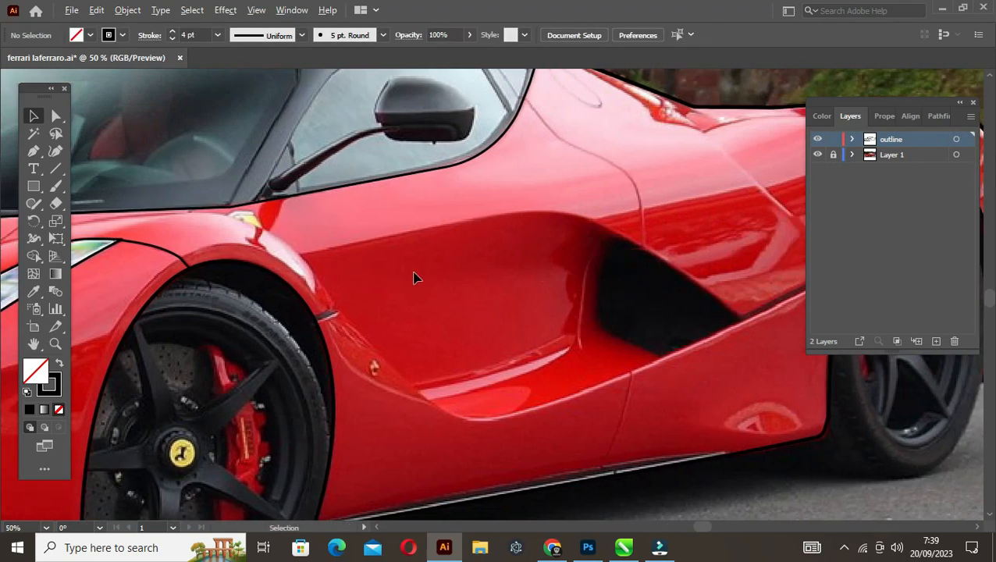
scroll(413, 277, "down", 1)
left_click_drag(413, 278, 328, 296)
scroll(300, 416, "up", 2)
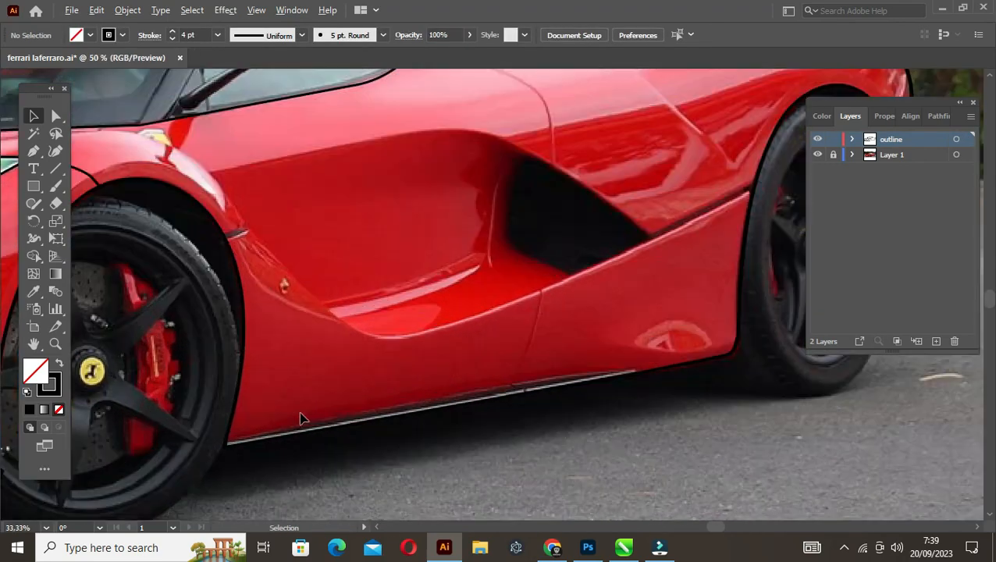
key("p")
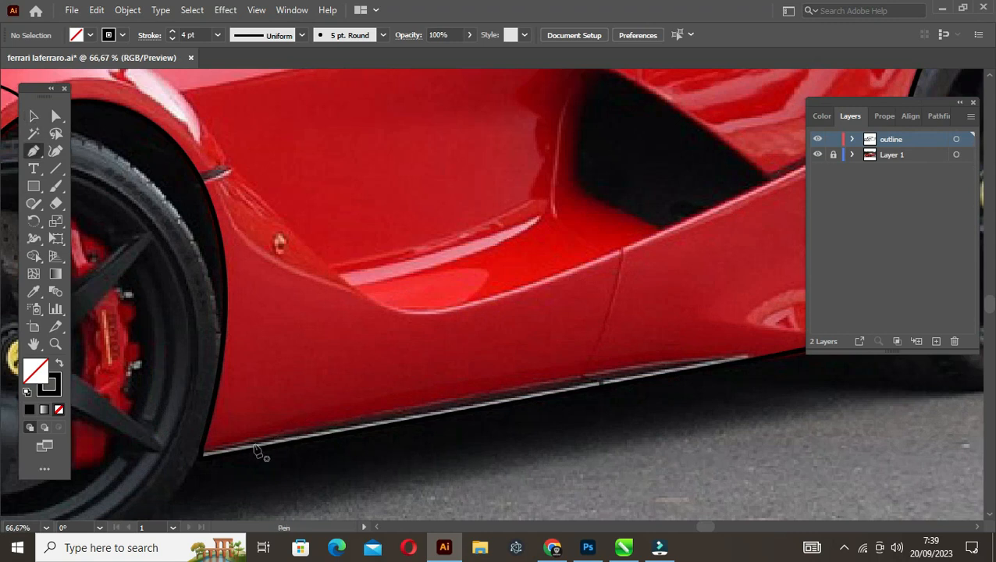
left_click(201, 455)
left_click_drag(577, 360, 411, 356)
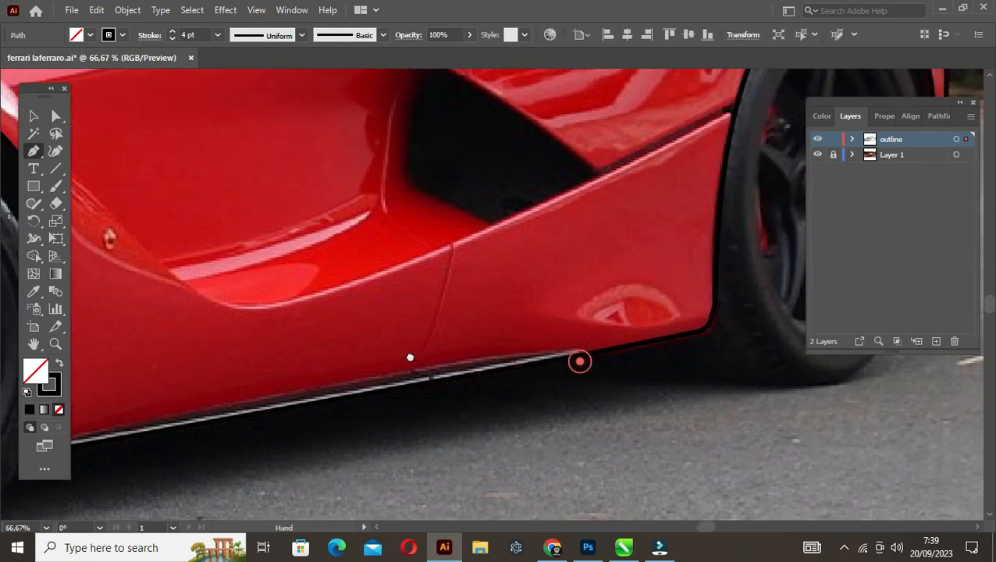
left_click(353, 382)
left_click(590, 352)
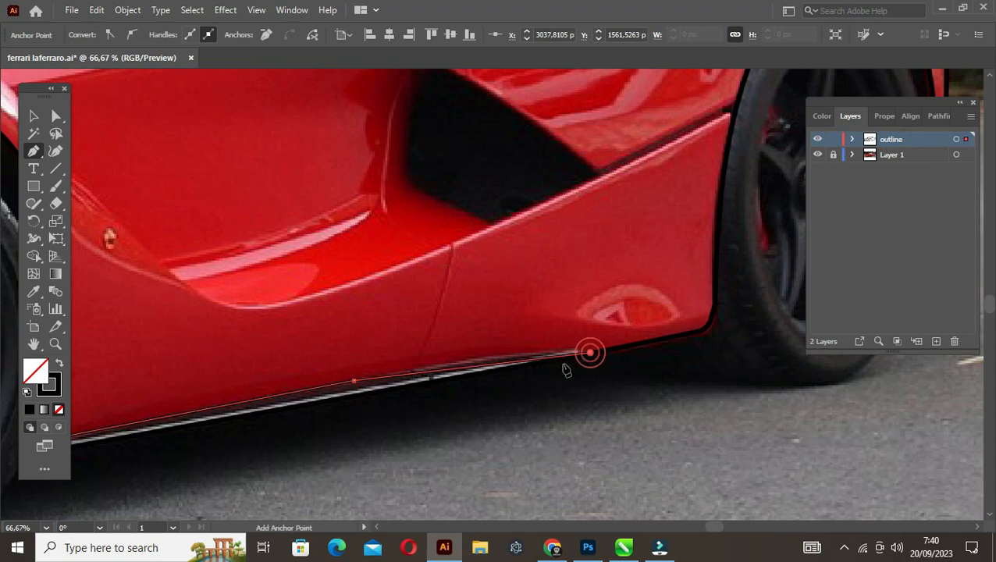
Close the sill strip shape below the body edge behind the front wheel and curve its upper edge to follow the photo
left_click_drag(504, 408, 651, 327)
left_click(158, 392)
left_click(159, 367)
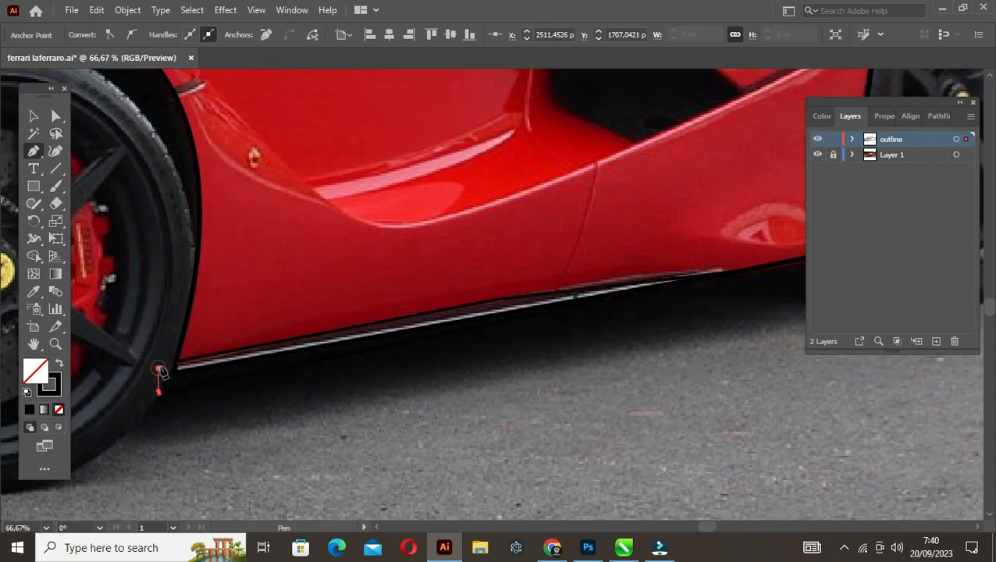
left_click(176, 361)
left_click_drag(612, 288, 621, 278)
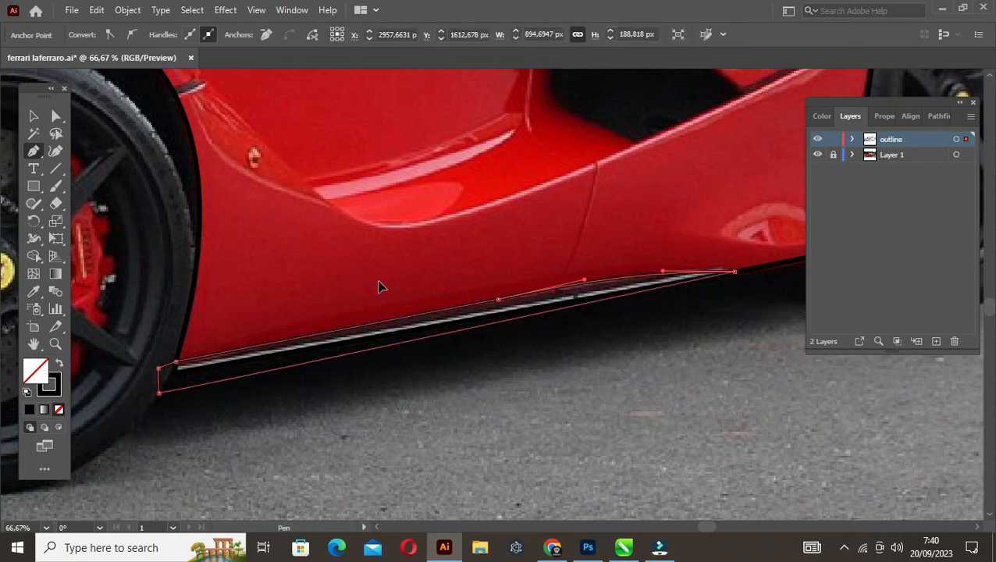
Select the sill strip with the body outline and trim the excess outside the body using the Shape Builder tool
key("v")
left_click(270, 309)
left_click_drag(203, 408, 246, 321)
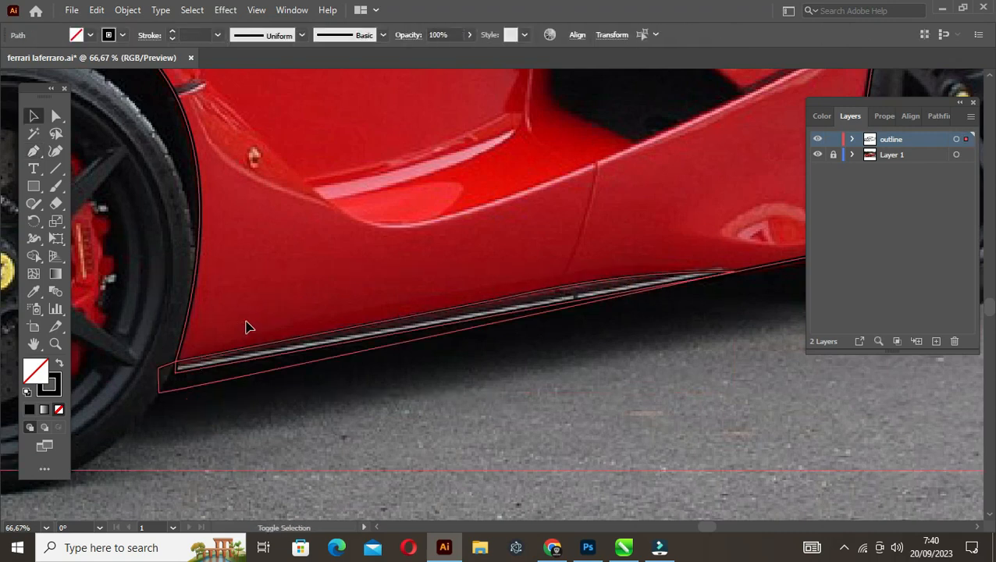
key("shift+m")
left_click(273, 370, "alt")
key("v")
left_click(345, 378)
Trace the black side air intake and its pointed front tip as a closed straight-edged shape with the Pen tool
scroll(497, 311, "down", 1)
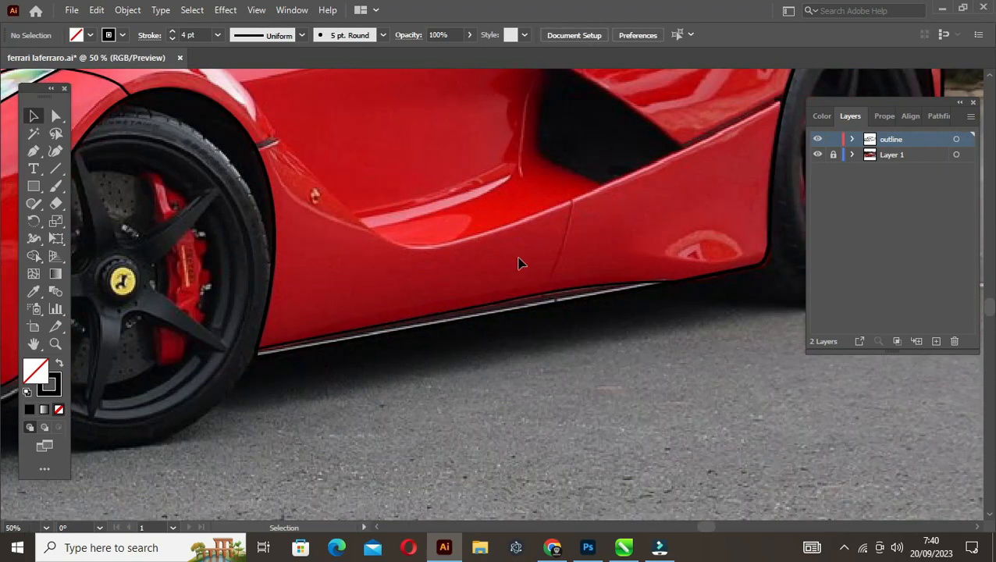
left_click_drag(542, 214, 422, 344)
key("p")
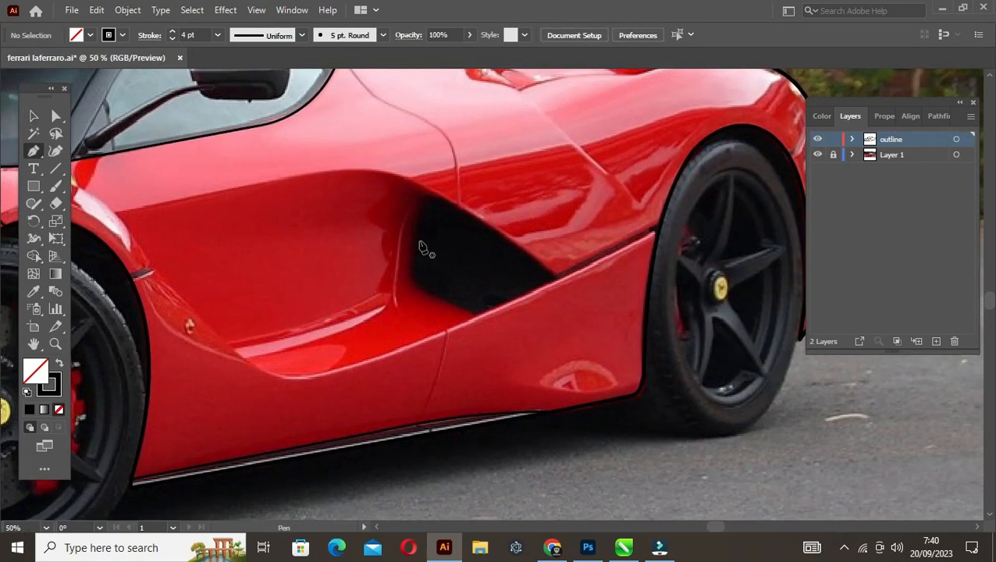
left_click(344, 171)
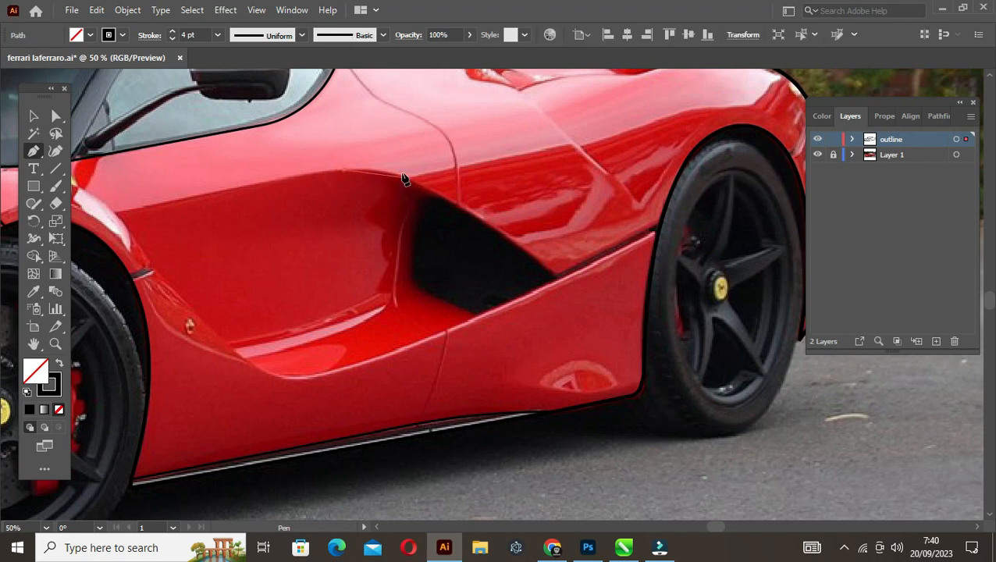
key("ctrl+z")
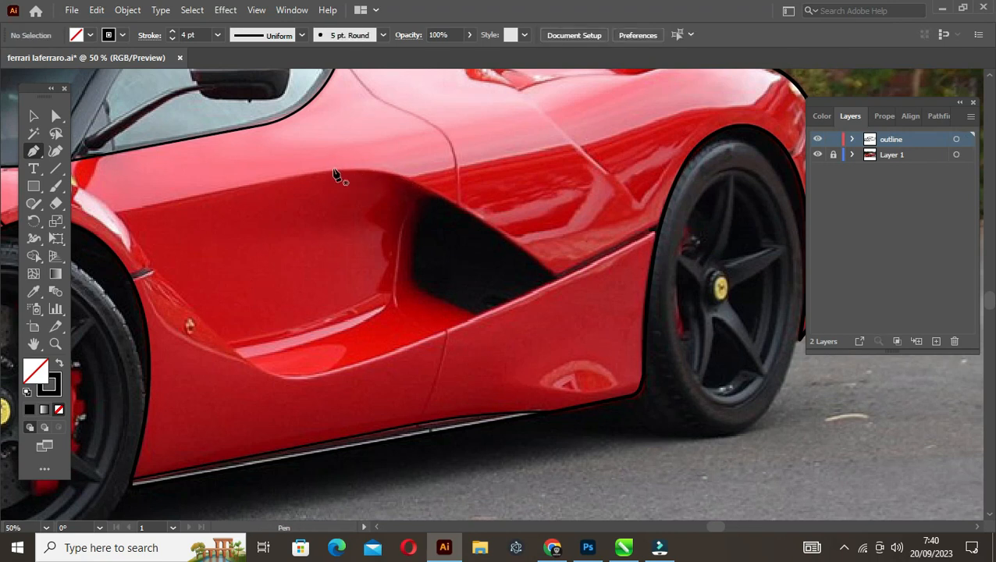
left_click(401, 172)
left_click(401, 170)
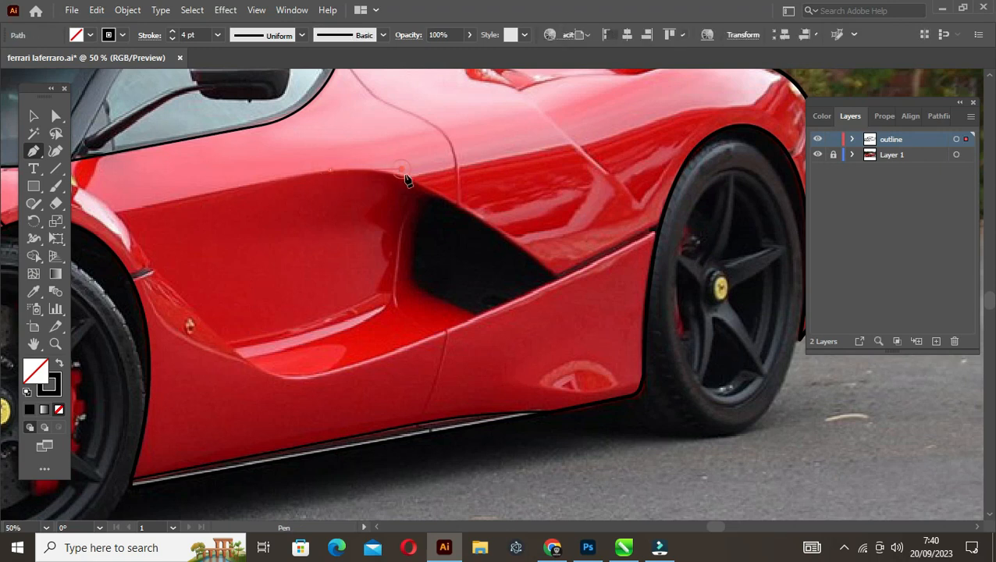
left_click(556, 276)
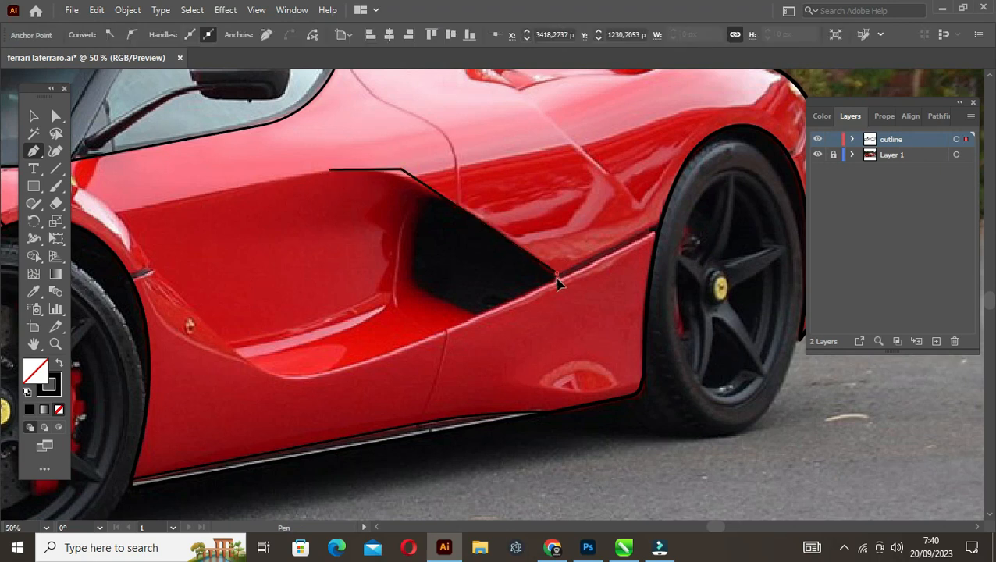
left_click(475, 316)
left_click(408, 289)
left_click(413, 202)
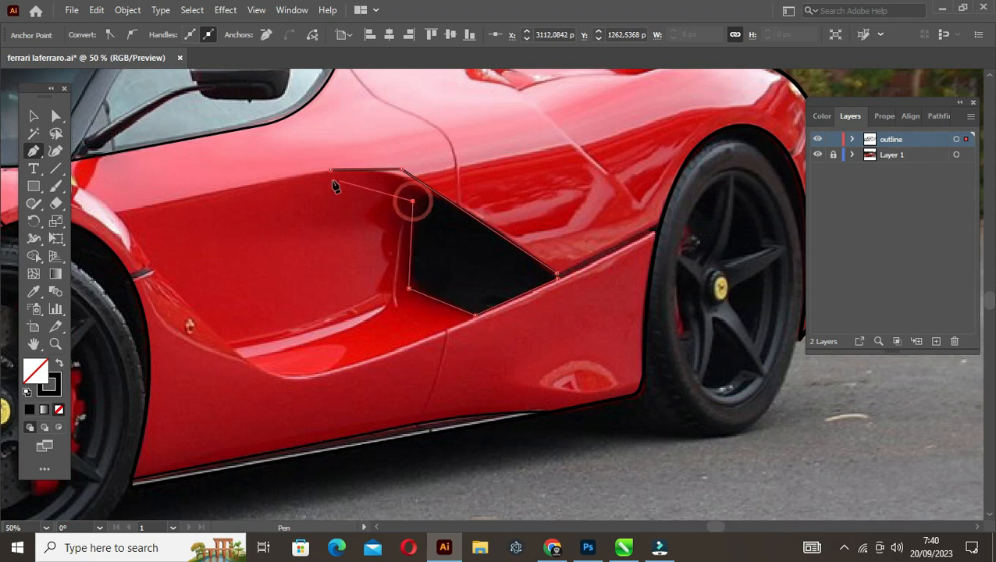
left_click(334, 172)
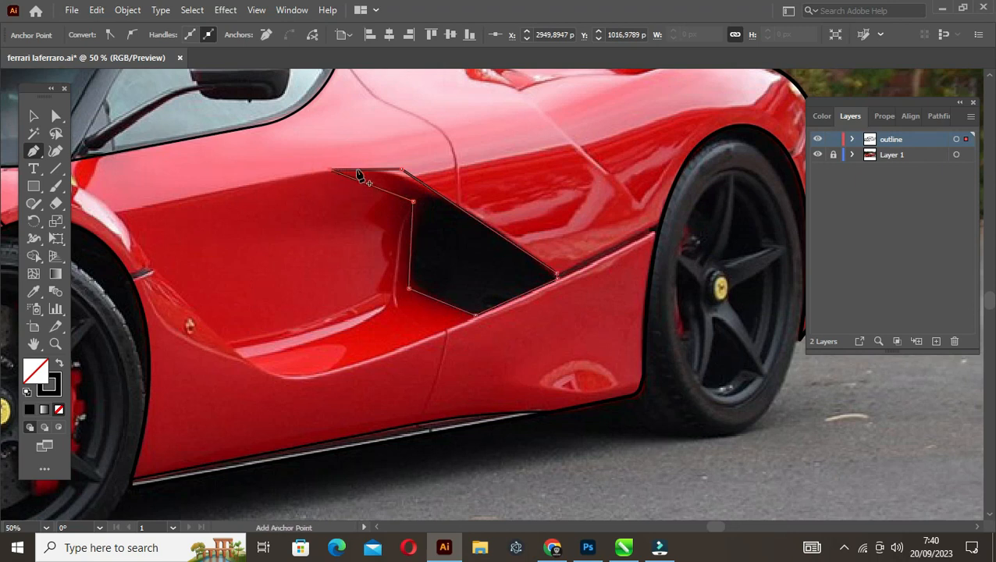
Bend the side intake's long upper edge along the photo and round its upper corner to about 284 px
left_click(374, 173)
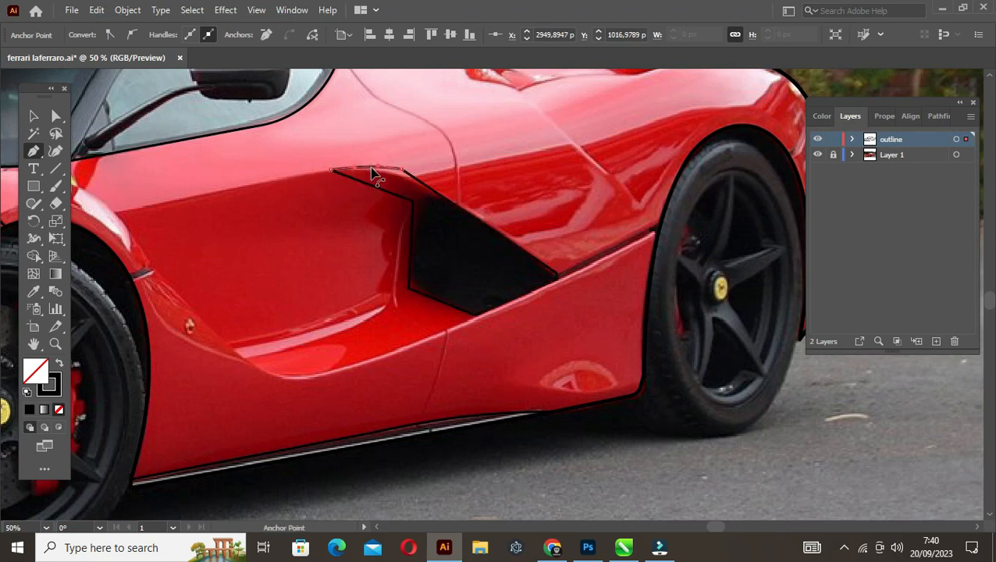
left_click(499, 233)
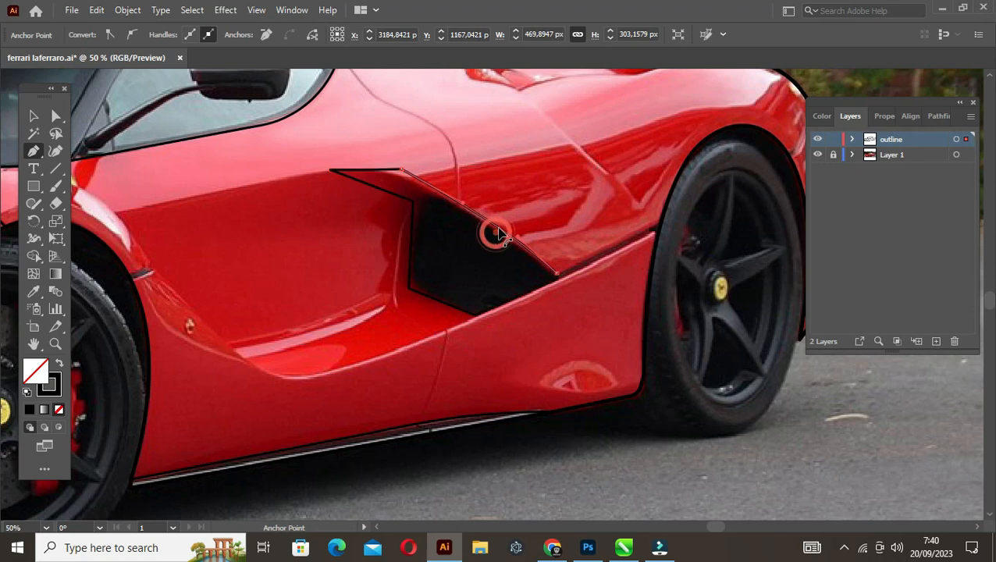
key("a")
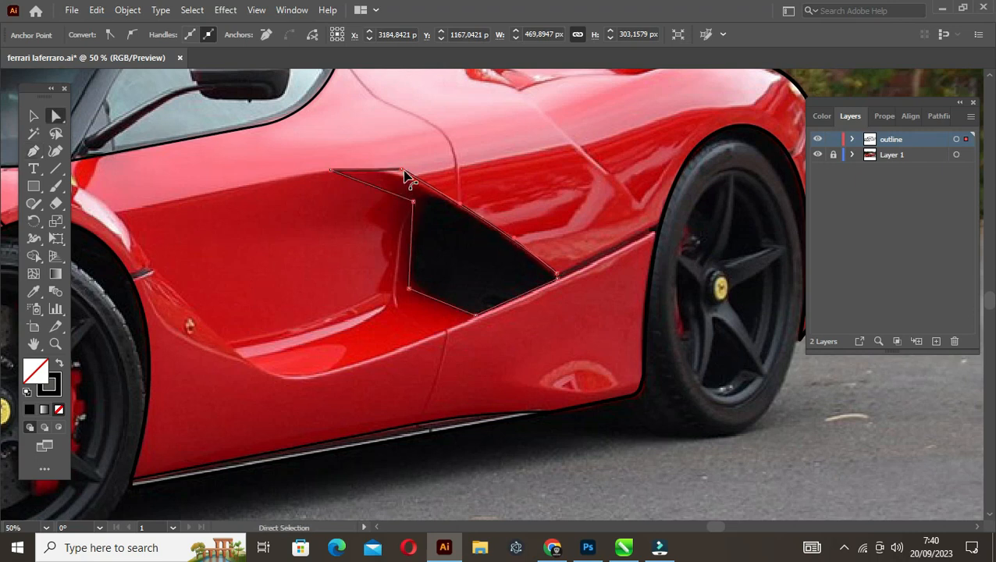
left_click(401, 170)
left_click_drag(396, 186, 364, 308)
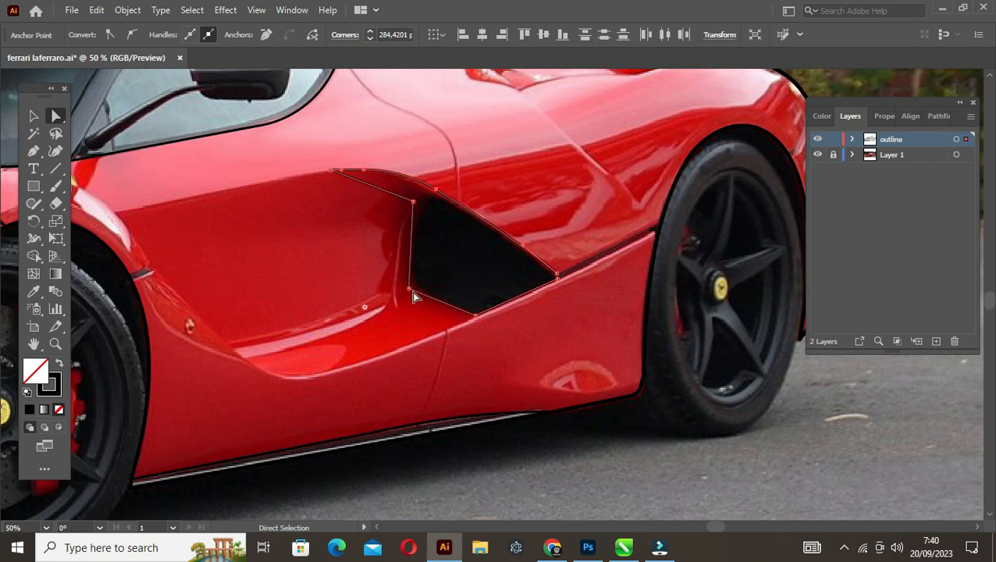
Round the side intake's lower front corner to about 72.6 px and curve the edge beneath its front tip
left_click(408, 290)
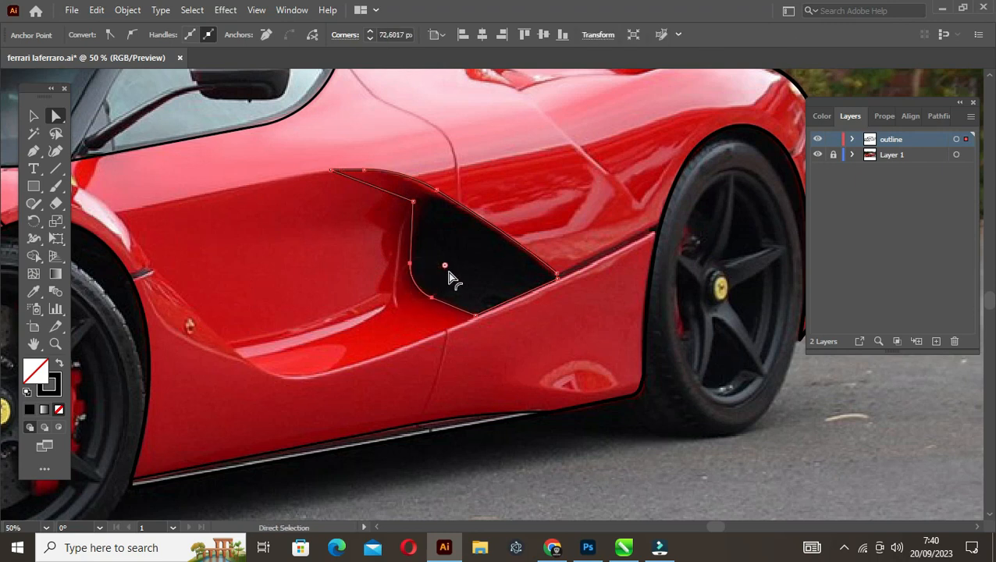
left_click_drag(450, 277, 449, 274)
key("shift+c")
left_click_drag(387, 192, 396, 191)
Adjust the anchor points along the side intake's curved upper edge to match the photo
key("v")
left_click(430, 201)
scroll(429, 201, "up", 2)
key("a")
left_click(367, 159)
left_click(449, 191)
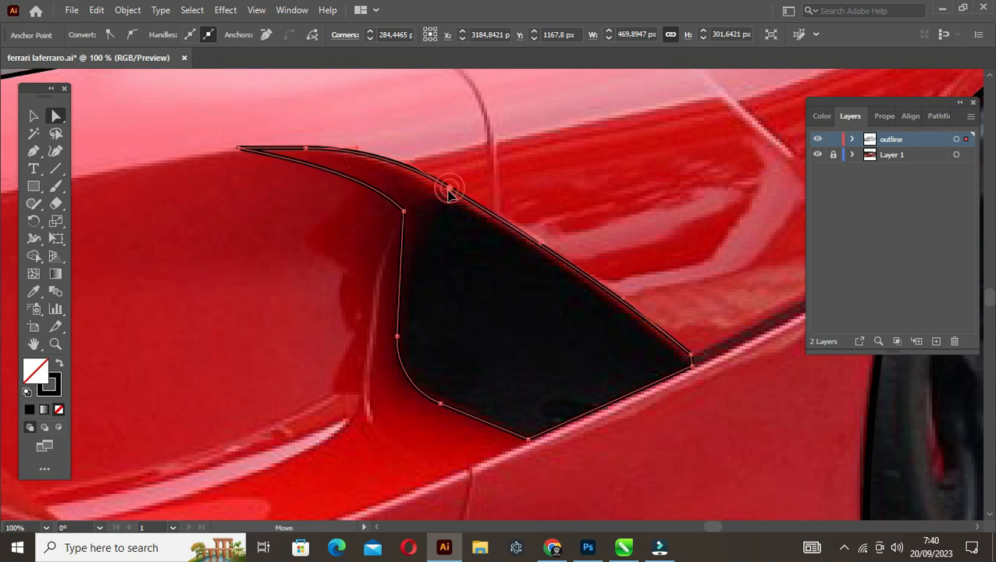
left_click(536, 271)
scroll(515, 296, "down", 1)
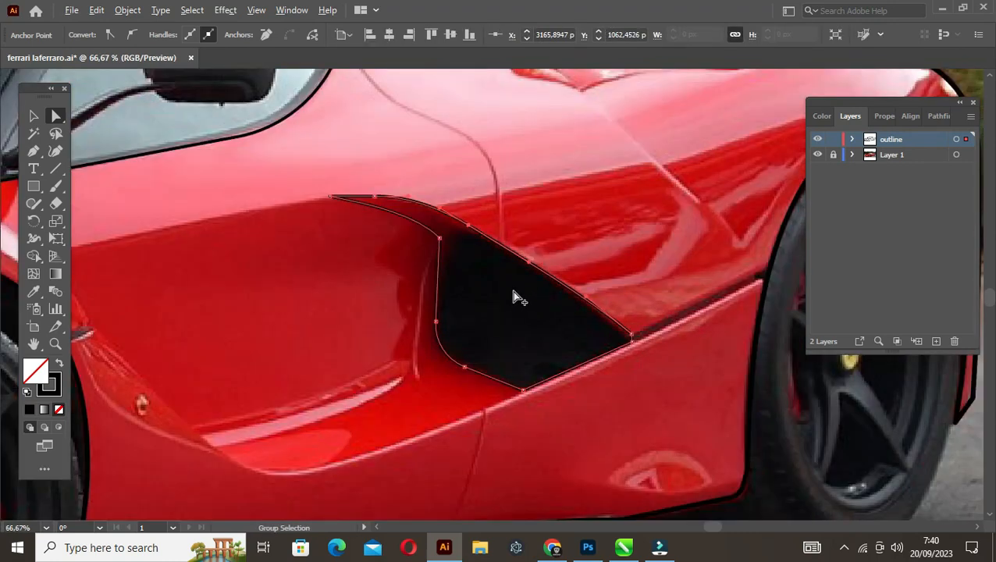
scroll(515, 300, "right", 4)
scroll(511, 301, "up", 1)
key("v")
left_click(466, 282)
Trace the thin dark gap from the side intake's rear tip to the rear wheel arch as a closed strip
key("p")
left_click(411, 358)
left_click(631, 247)
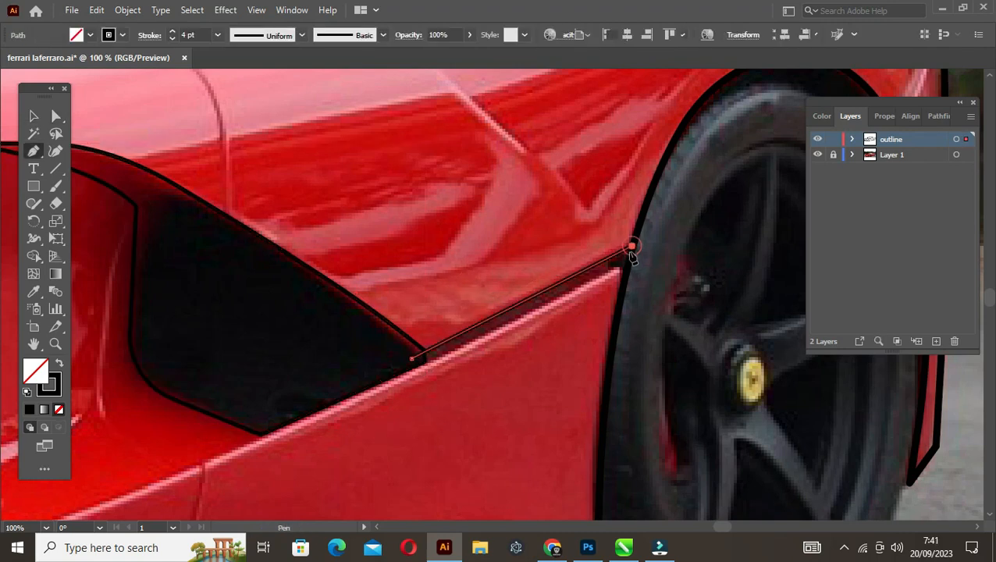
left_click(411, 359)
key("v")
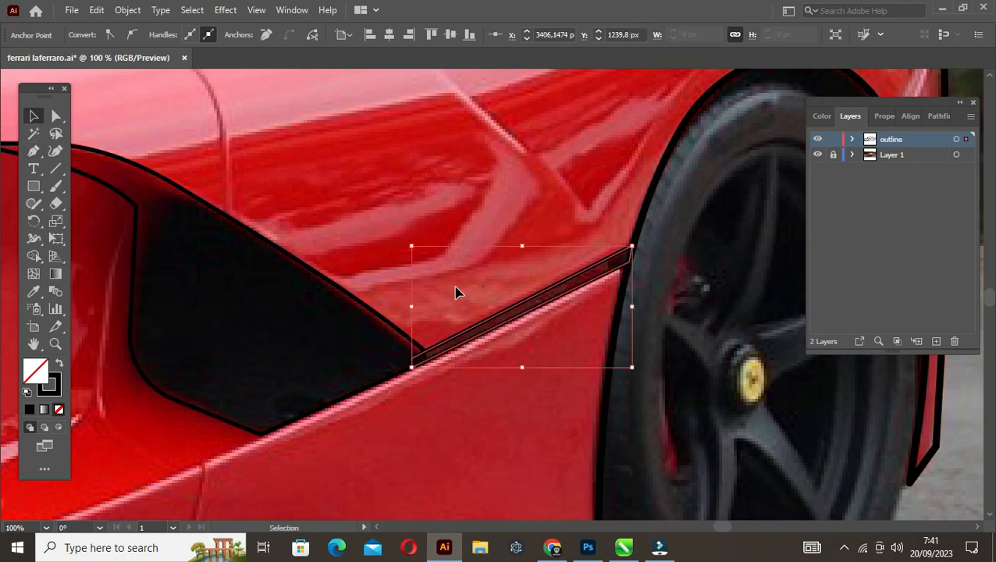
left_click(456, 291)
Trace the curved door seam with the Pen tool from the side window's rear edge down across the body side
scroll(456, 289, "down", 3)
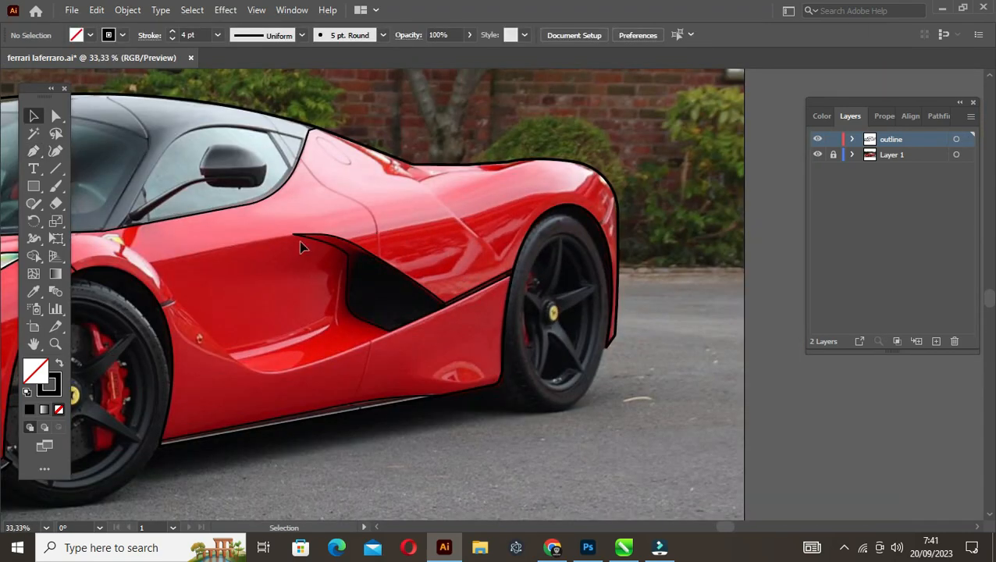
scroll(302, 248, "up", 1)
scroll(477, 337, "up", 1)
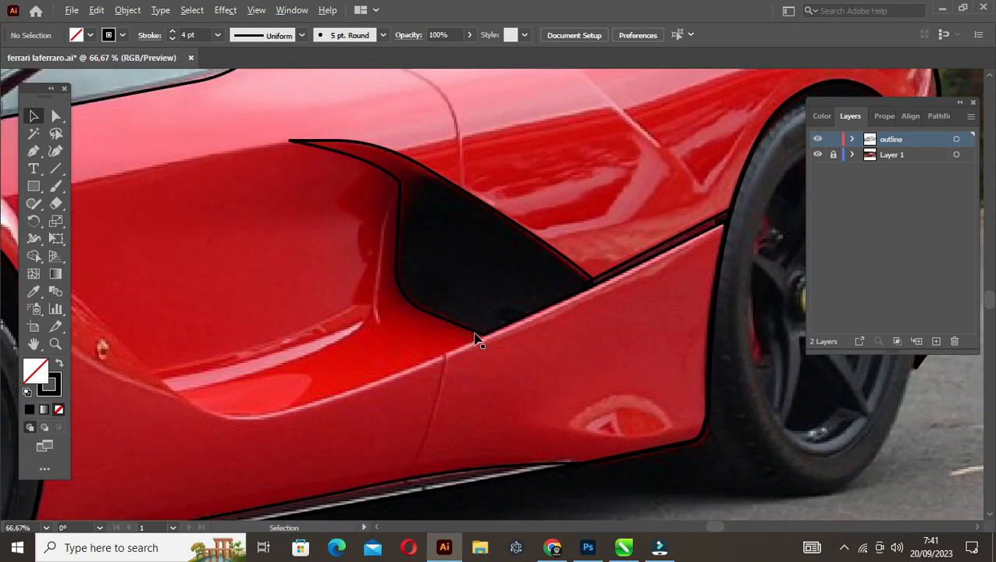
scroll(435, 238, "down", 1)
scroll(407, 150, "down", 1)
left_click_drag(381, 141, 345, 240)
scroll(340, 203, "up", 1)
key("p")
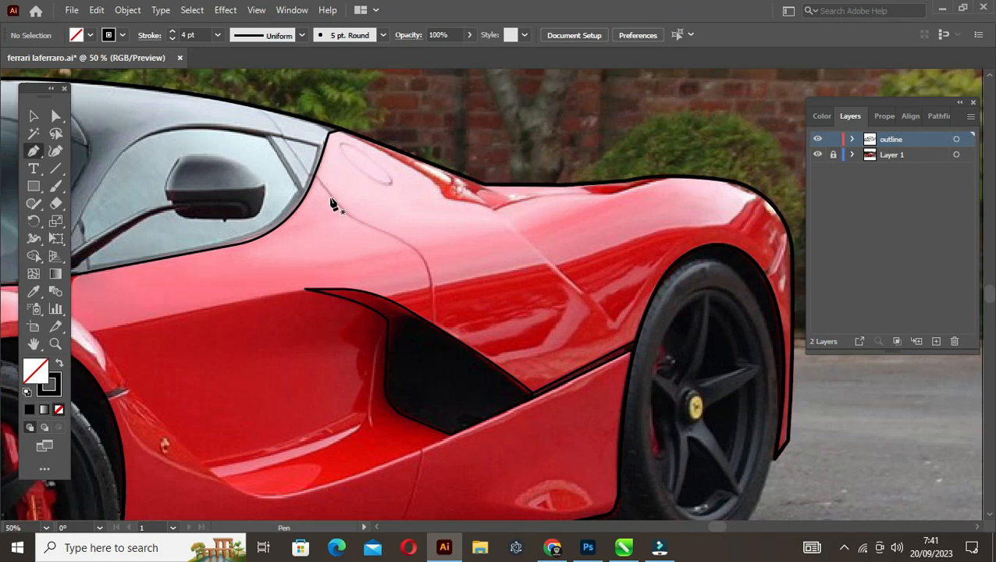
scroll(332, 199, "up", 1)
left_click(308, 167)
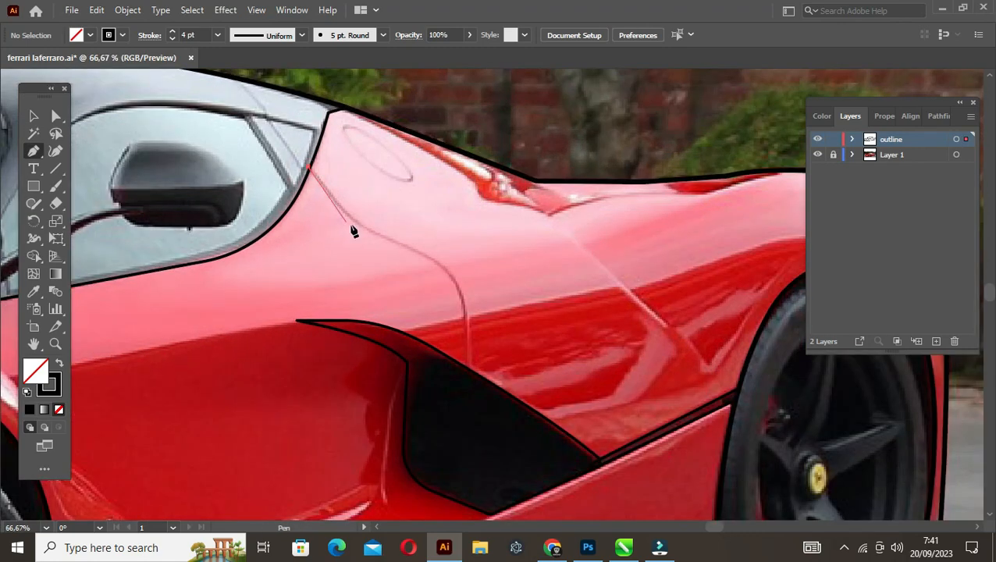
left_click_drag(357, 225, 371, 231)
left_click(469, 326)
left_click_drag(466, 325, 471, 392)
left_click_drag(372, 231, 387, 244)
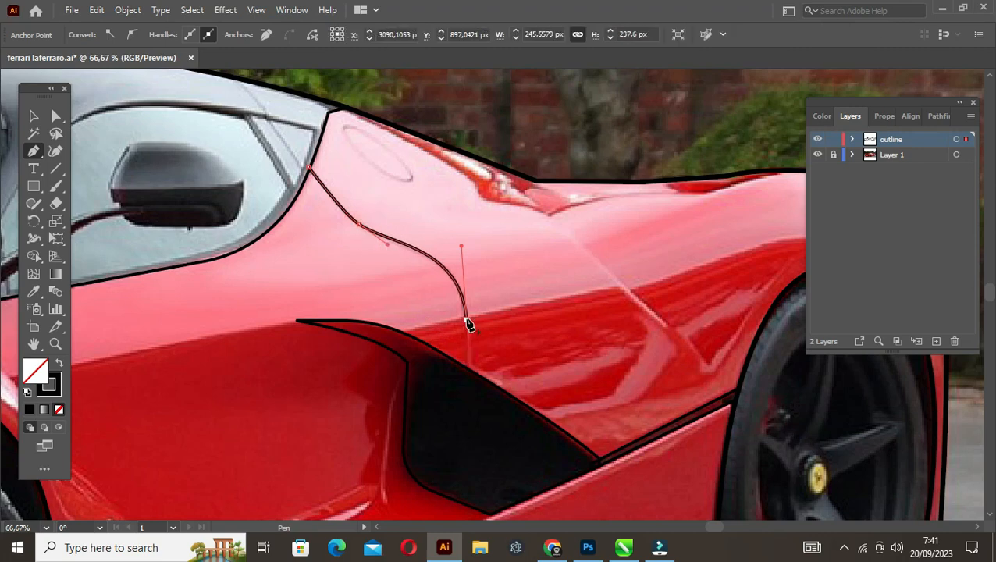
Extend the door seam down to the side intake's upper edge and end the path there
left_click_drag(464, 388, 458, 250)
left_click(462, 240)
key("v")
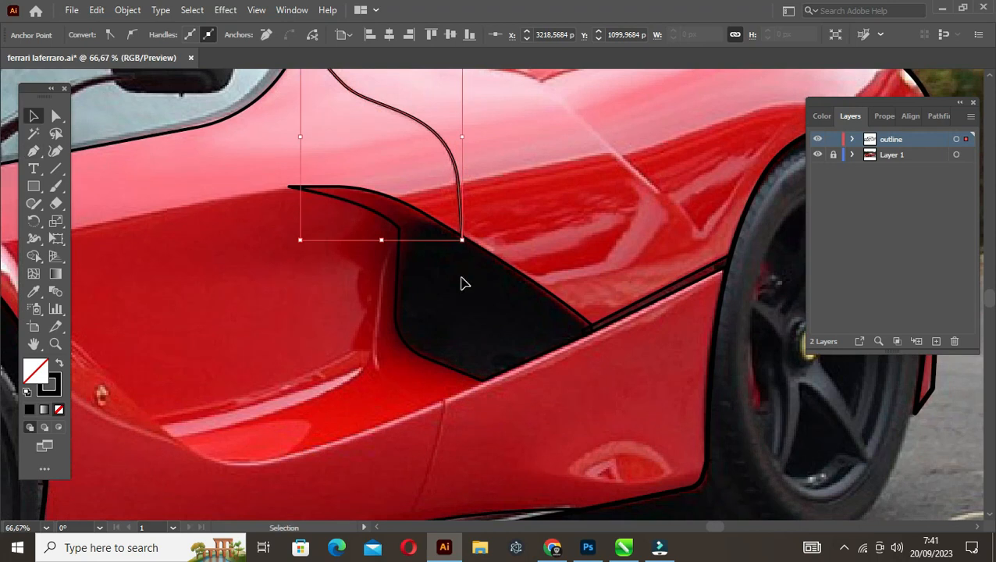
key("p")
left_click(461, 240)
left_click_drag(457, 323, 452, 229)
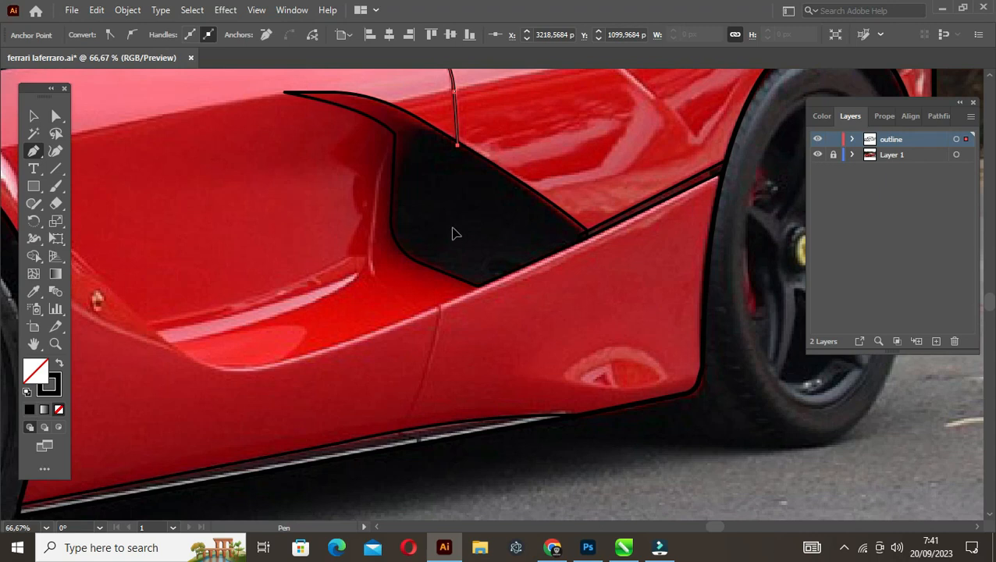
key("v")
left_click_drag(455, 321, 451, 290)
Draw the lower door seam from the sill up to the body crease below the intake and bend it to follow the photo
key("p")
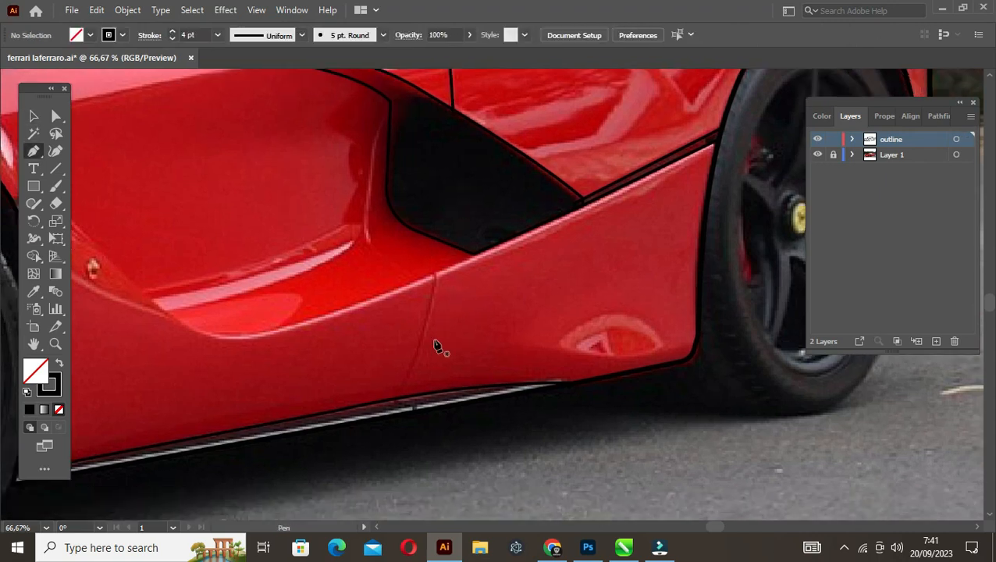
left_click(396, 401)
left_click(435, 275)
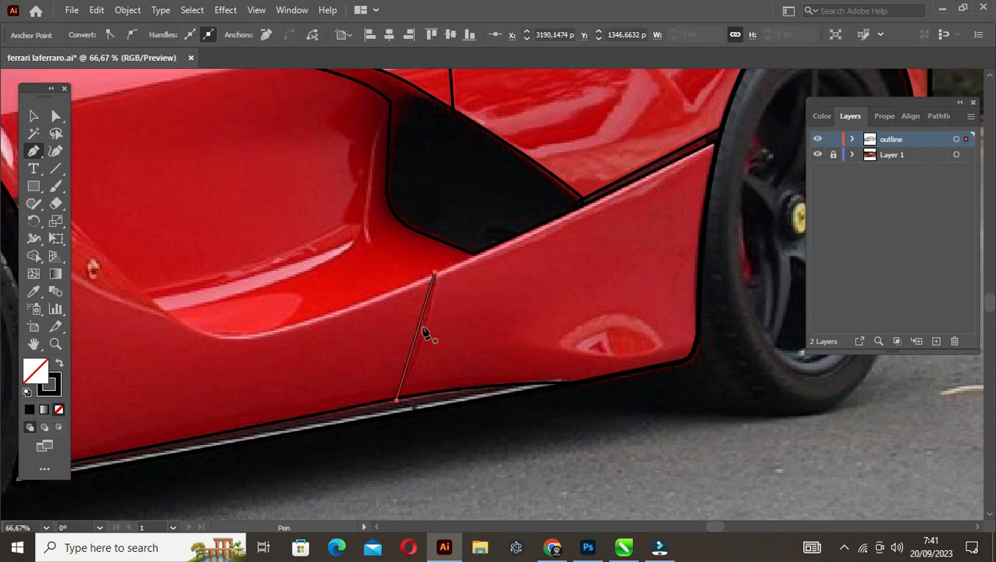
left_click_drag(418, 336, 427, 336)
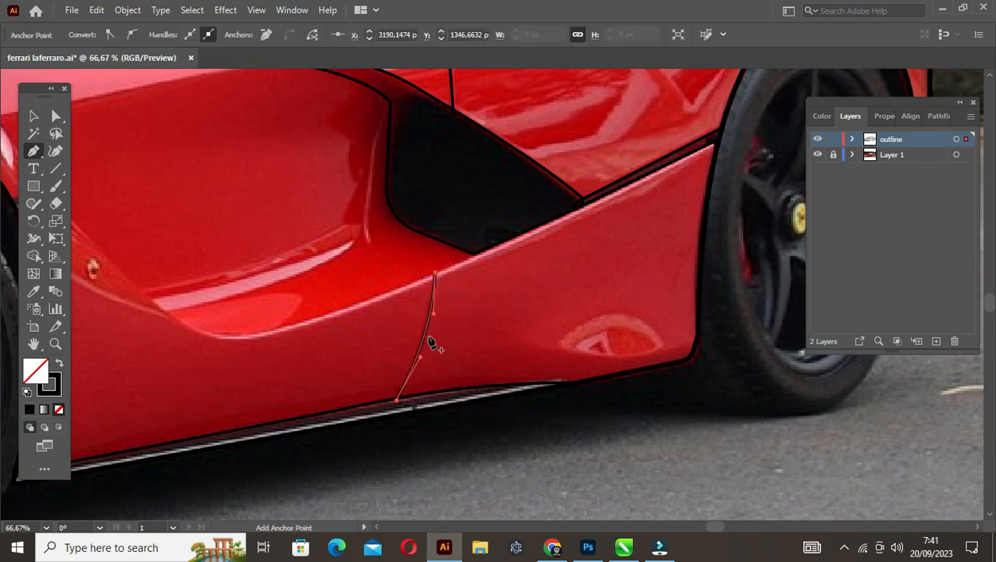
Draw an ellipse over the filler cap behind the side window, rotating and narrowing it to follow the photo
key("v")
left_click(471, 337)
scroll(491, 307, "down", 2)
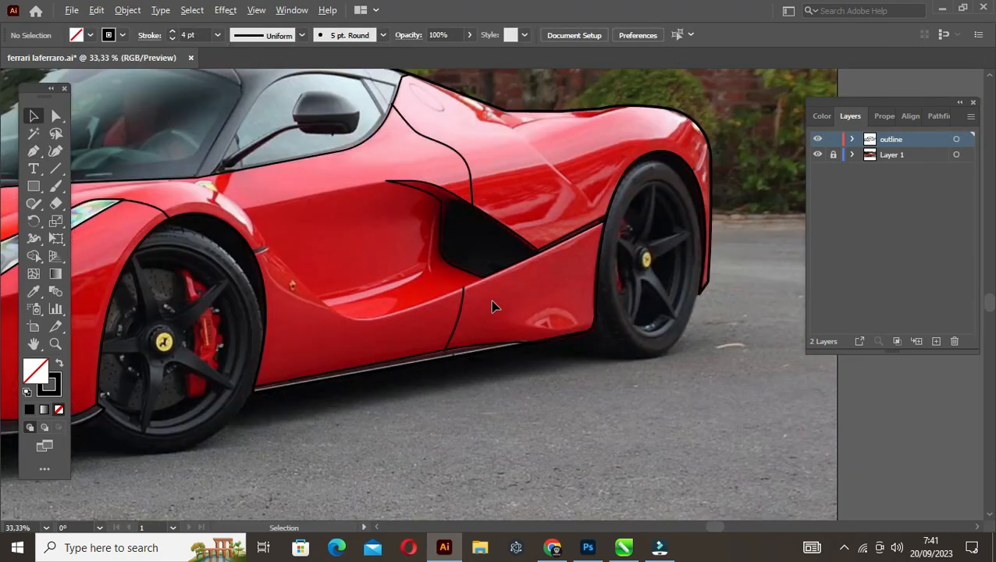
scroll(479, 245, "up", 2)
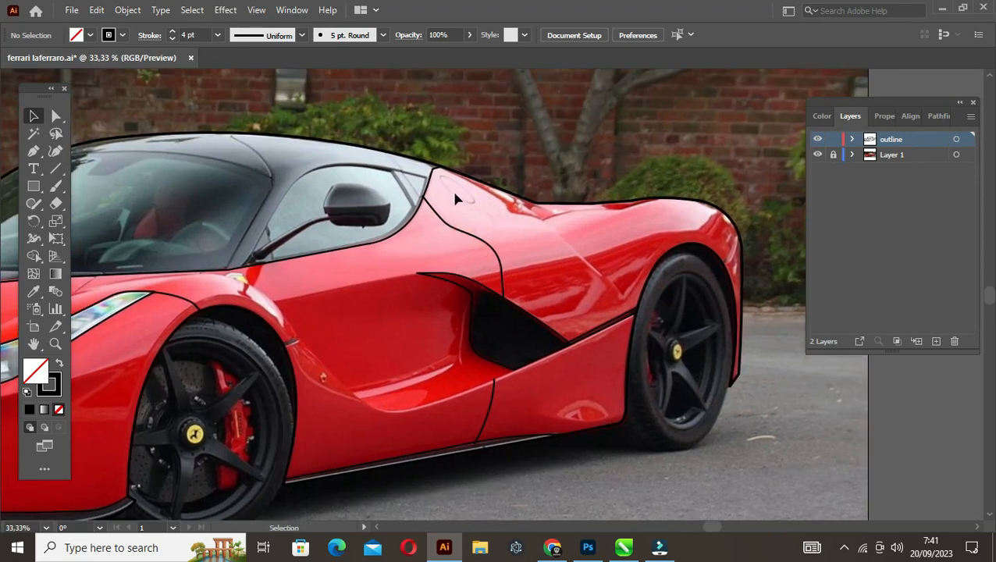
scroll(452, 180, "up", 3)
key("l")
mouse_move(515, 236)
left_mouse_down()
mouse_move(548, 371)
mouse_move(603, 347)
mouse_move(586, 341)
left_mouse_up()
key("v")
left_click_drag(527, 268, 452, 177)
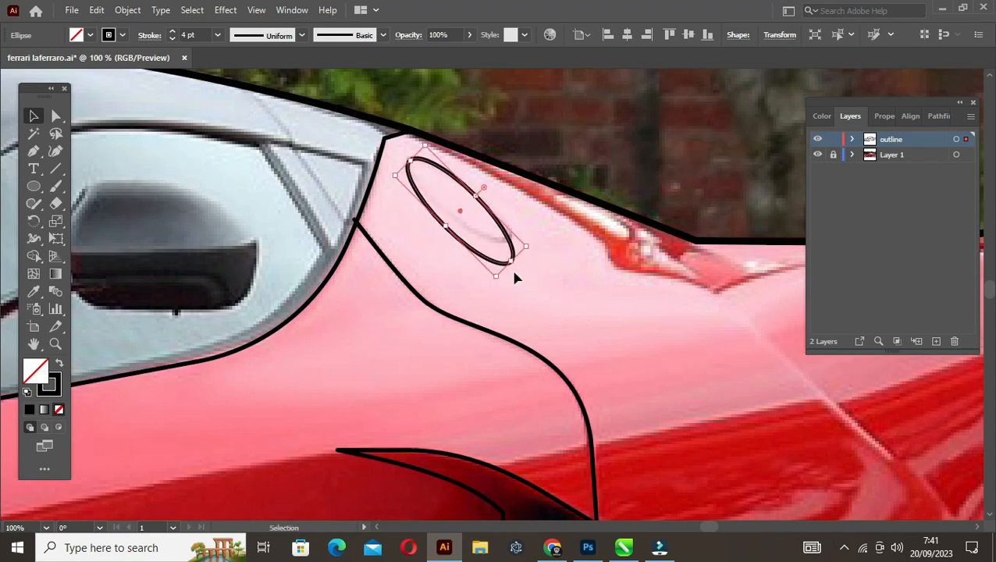
left_click_drag(495, 282, 502, 252)
left_click(541, 281)
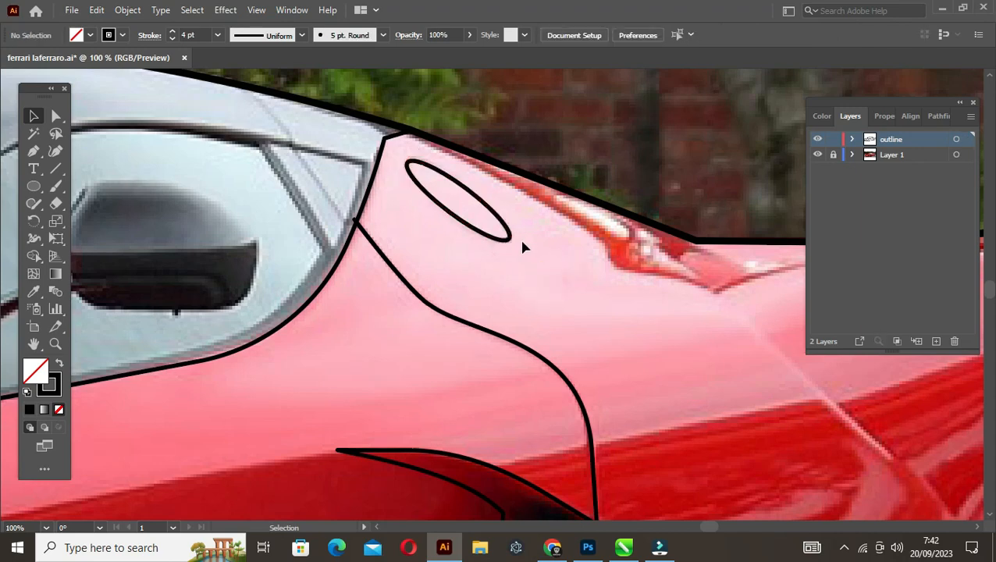
Round the cabin outline's rear upper corner by about 39.9 px
scroll(521, 250, "down", 2)
scroll(464, 226, "up", 2)
key("a")
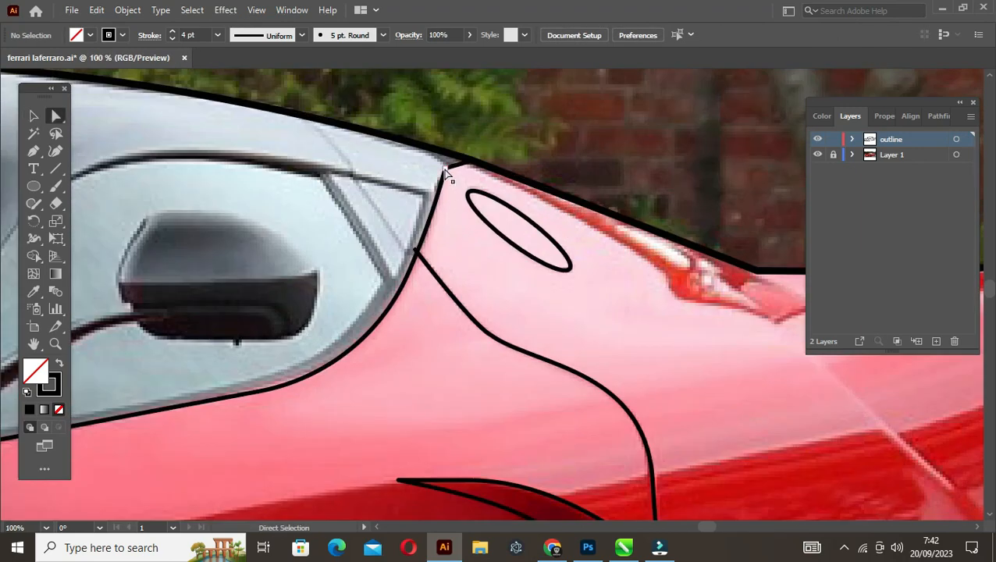
left_click(453, 179)
left_click_drag(478, 199, 478, 199)
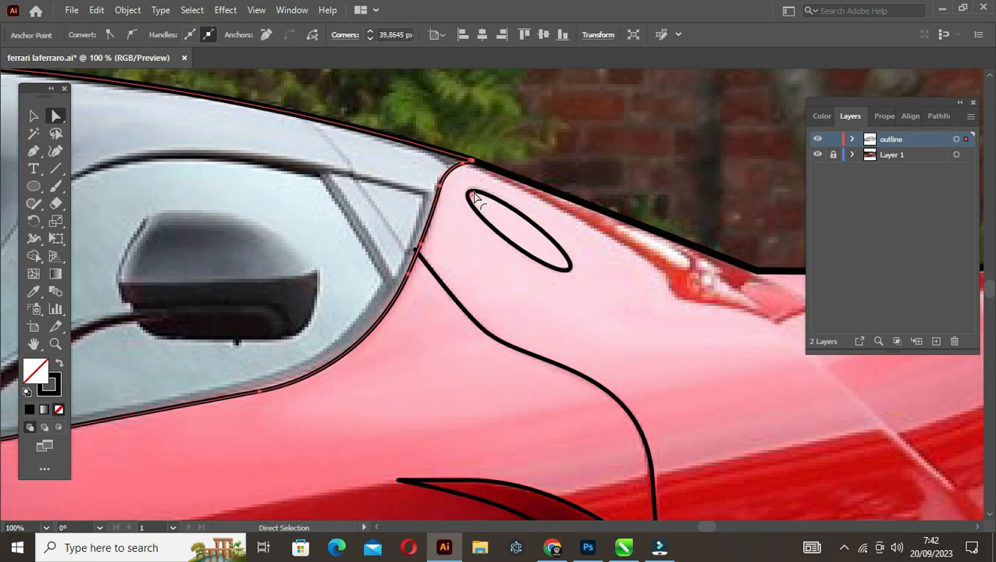
key("v")
left_click(567, 297)
scroll(597, 300, "down", 3)
Swap the fill and stroke of the cabin outline so it has a solid black fill and no stroke
left_click_drag(638, 335, 462, 248)
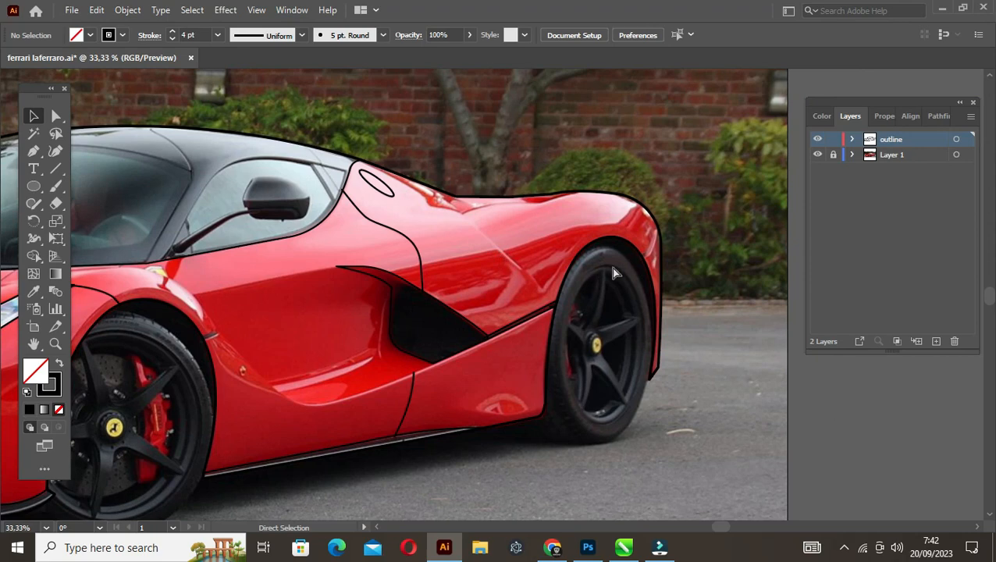
scroll(611, 267, "up", 2)
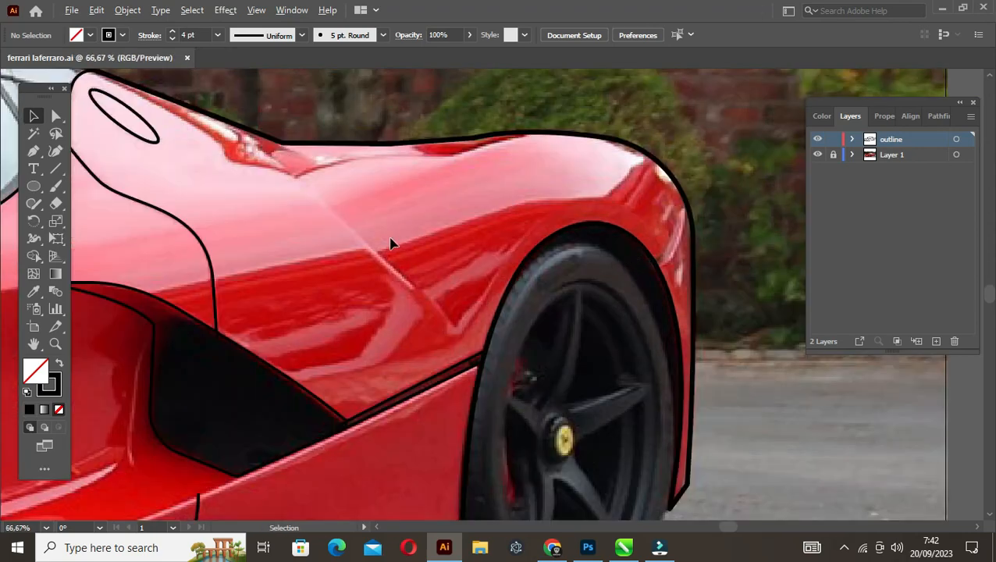
scroll(390, 244, "down", 4)
left_click_drag(288, 270, 414, 282)
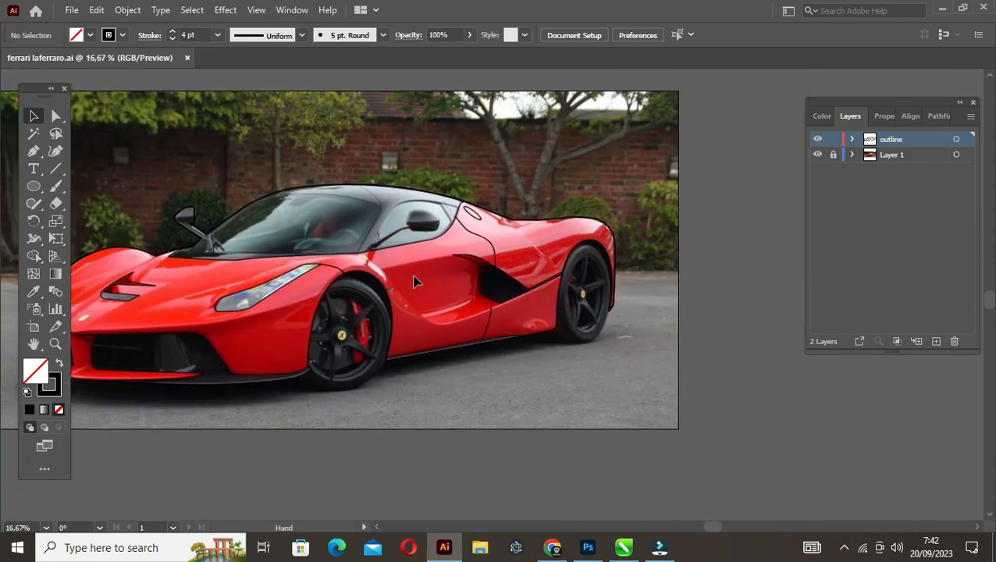
scroll(429, 350, "up", 3)
scroll(430, 350, "down", 3)
left_click_drag(145, 285, 260, 280)
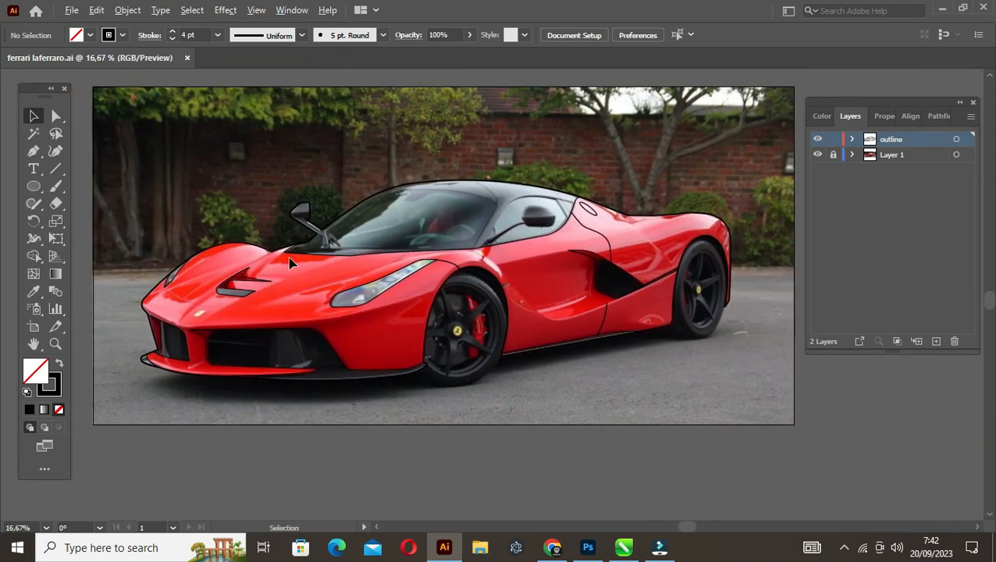
left_click(348, 246)
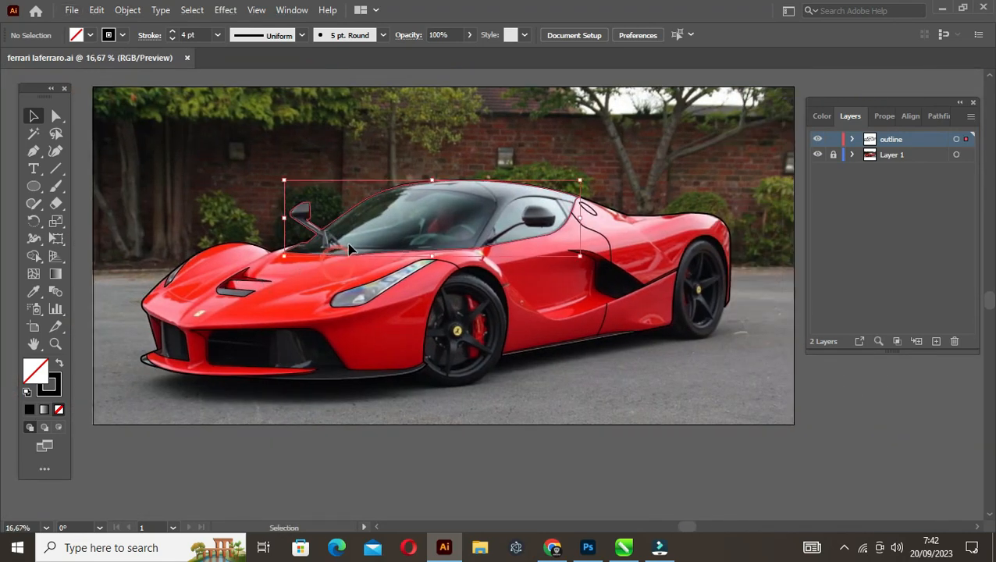
left_click(60, 365)
left_click(173, 294)
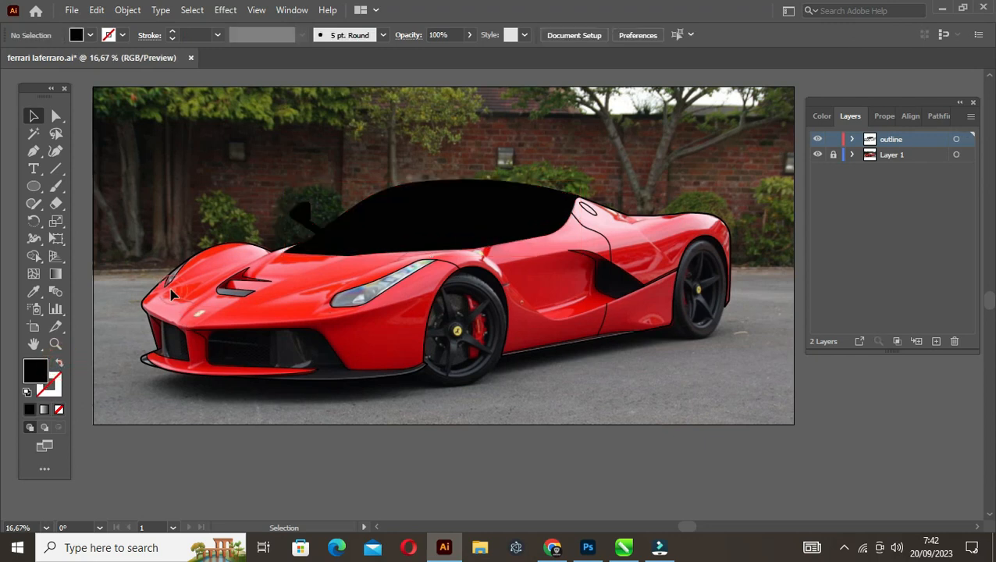
Give the headlights, hood vent, front air intakes and lower front lip shapes a solid black fill without stroke
scroll(172, 295, "up", 1)
left_click(178, 267)
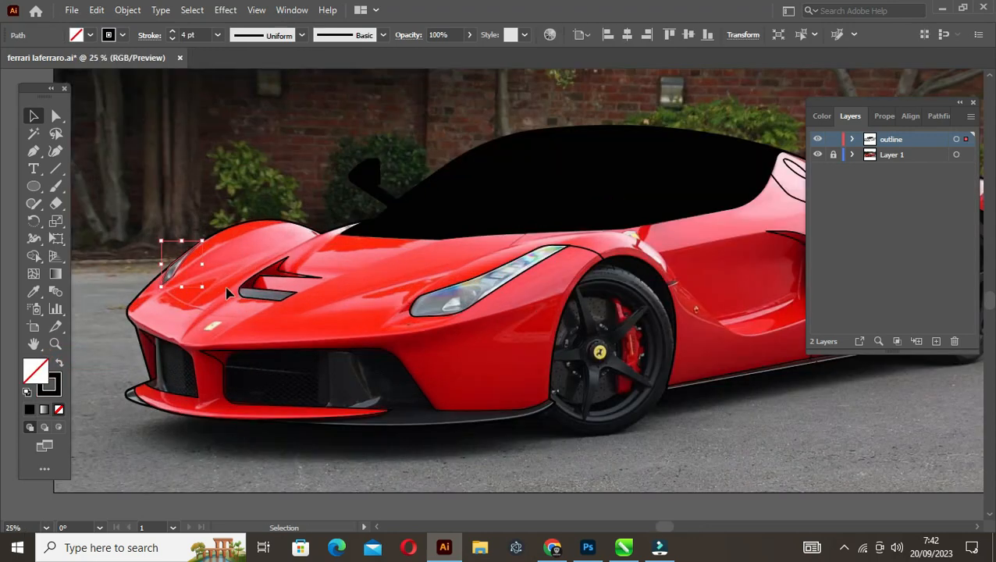
left_click(288, 295, "shift")
left_click(441, 307, "shift")
left_click(416, 362, "shift")
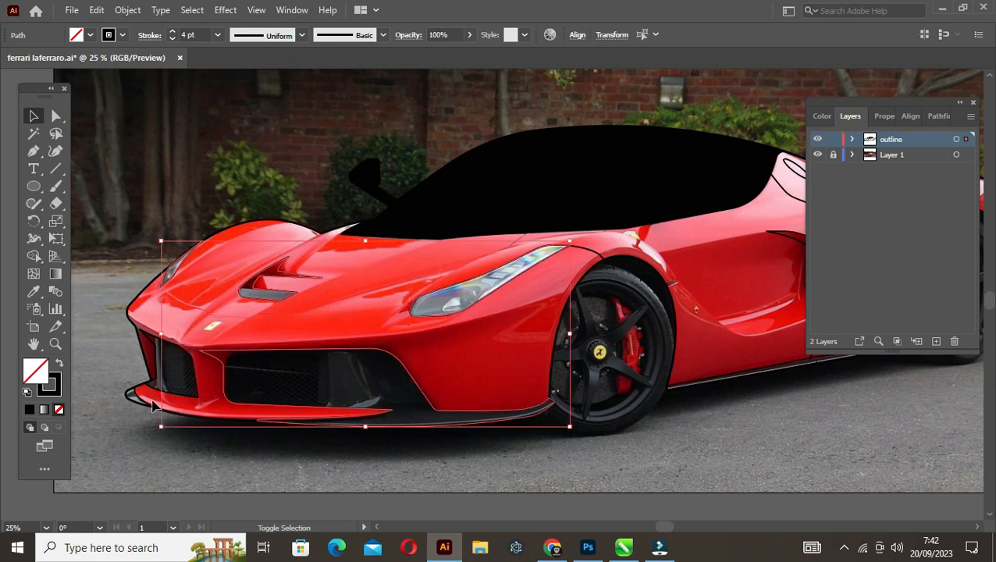
left_click(173, 365, "shift")
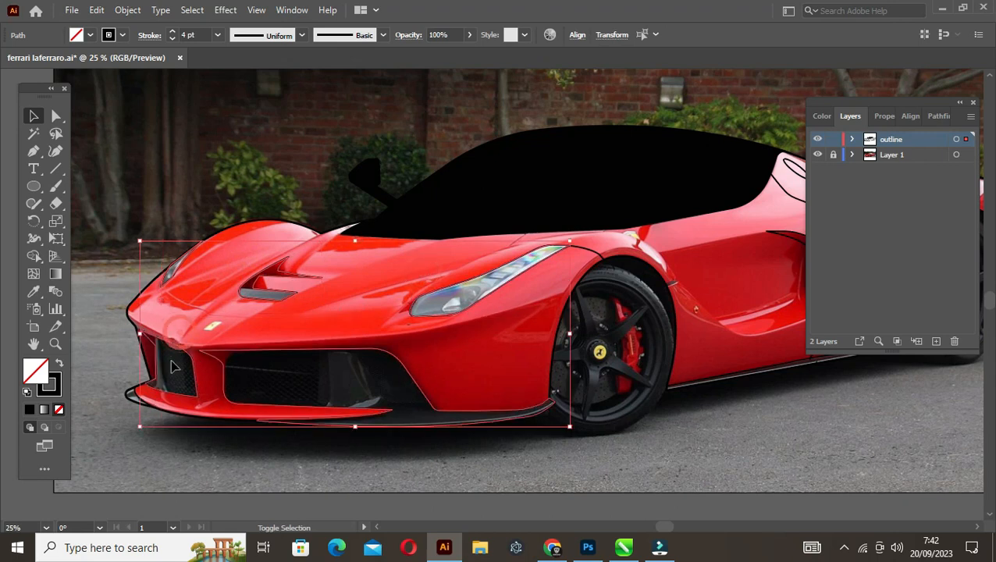
left_click(134, 397, "shift")
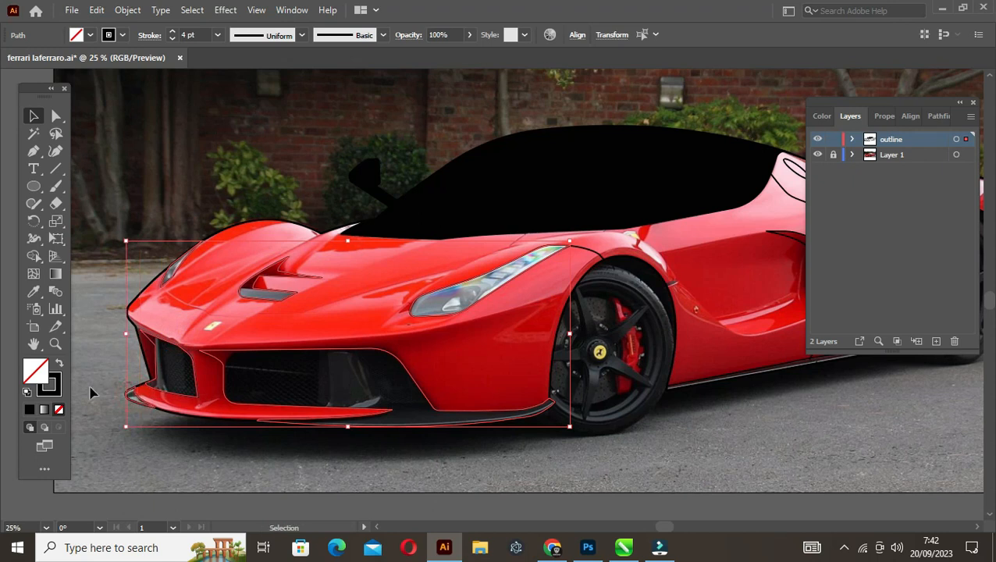
left_click(60, 363)
left_click(403, 470)
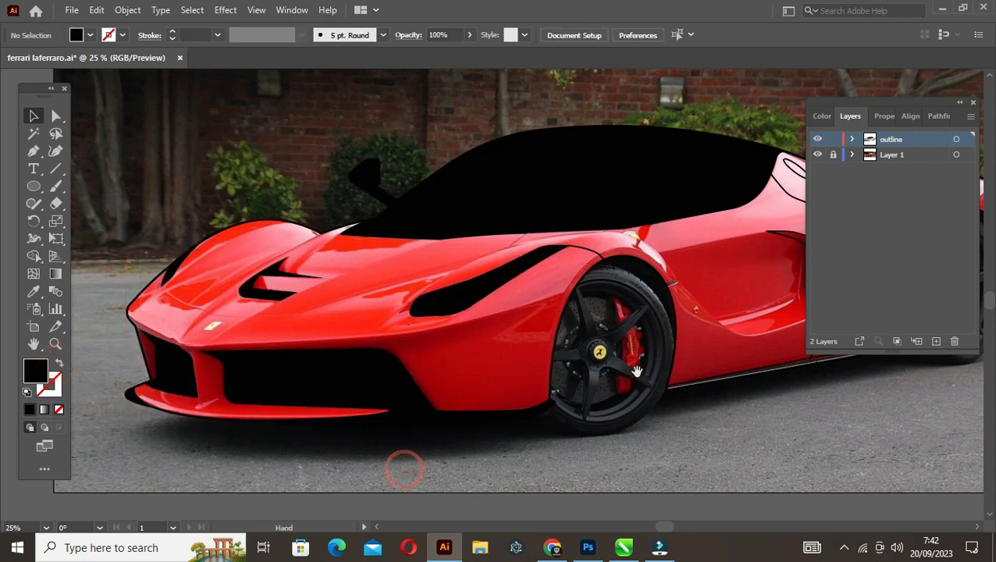
Fill the side intake and the thin strip behind it with solid black, without stroke, and save the document
left_click_drag(644, 361, 419, 361)
left_click(589, 267)
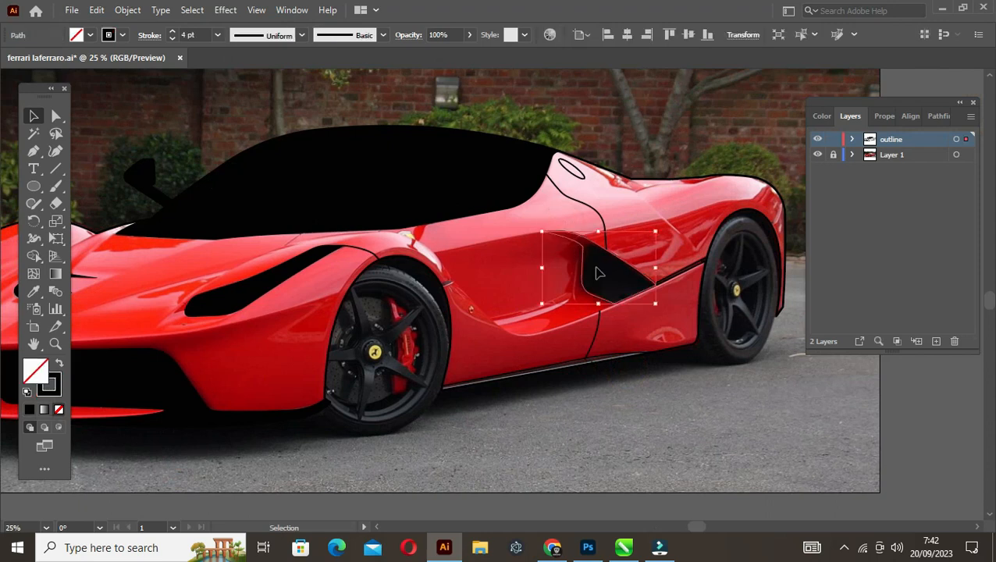
left_click(677, 272, "shift")
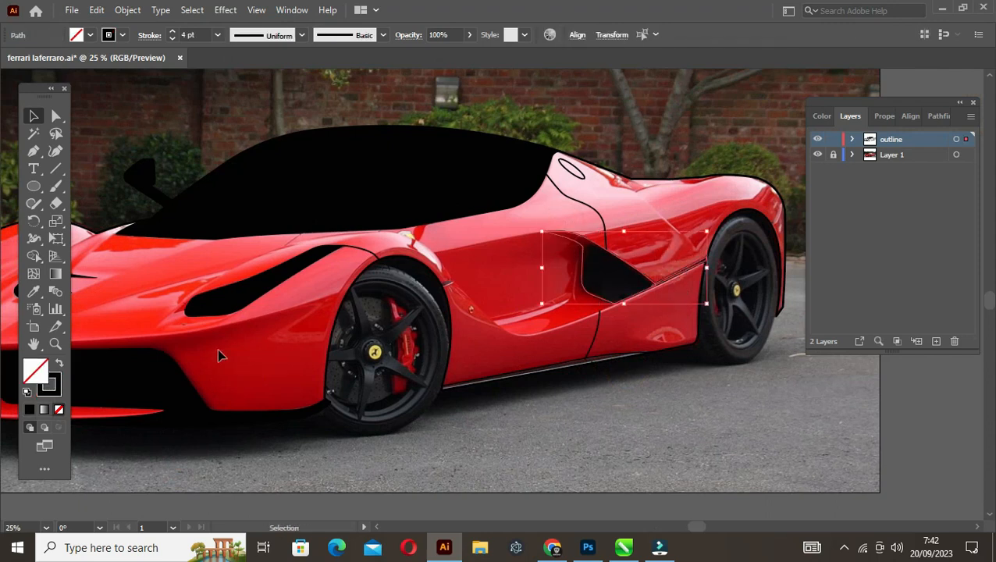
left_click(61, 364)
left_click(515, 417)
key("ctrl+minus")
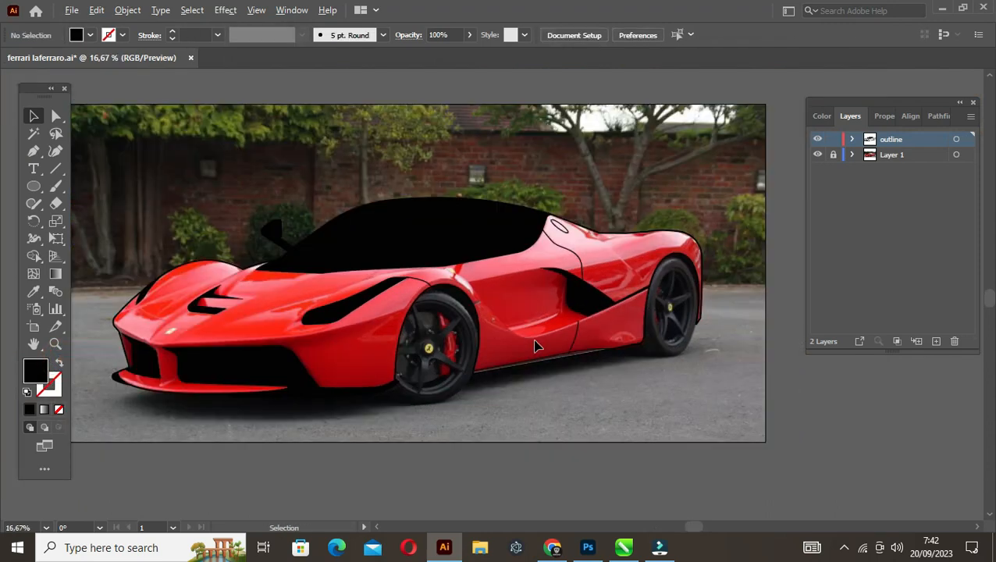
key("ctrl+s")
Start a Pen path at the front lip and trace the ground shadow's lower edge to just ahead of the front wheel
left_click_drag(300, 394, 313, 377)
scroll(197, 372, "up", 2)
scroll(197, 372, "down", 1)
left_click_drag(192, 378, 253, 353)
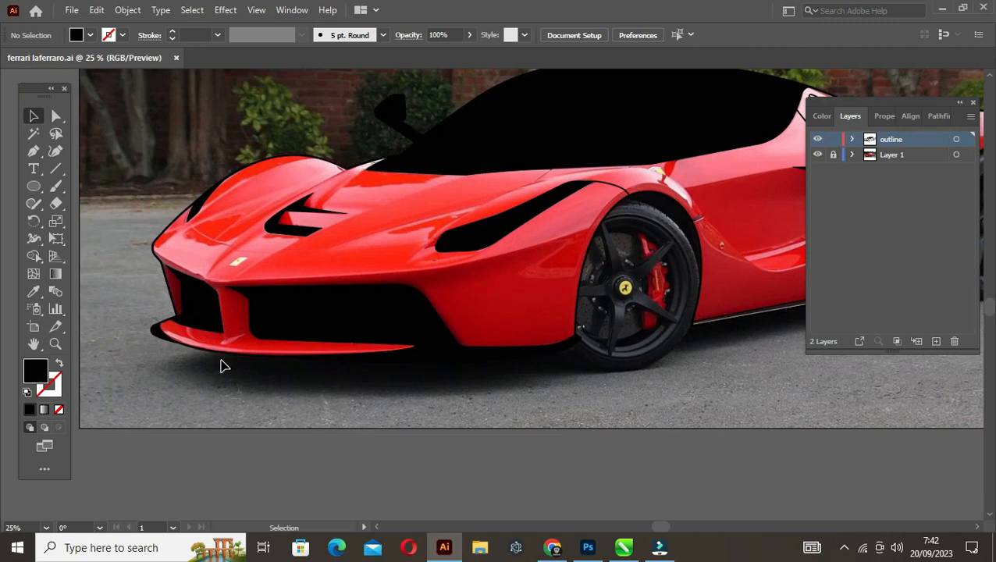
key("p")
left_click(227, 350)
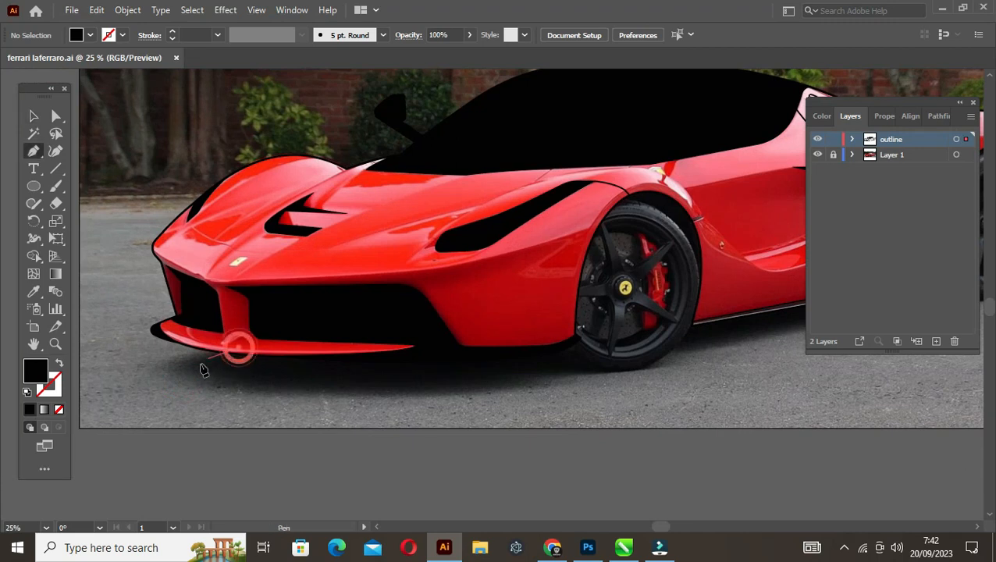
left_click(136, 379)
left_click_drag(427, 401, 309, 393)
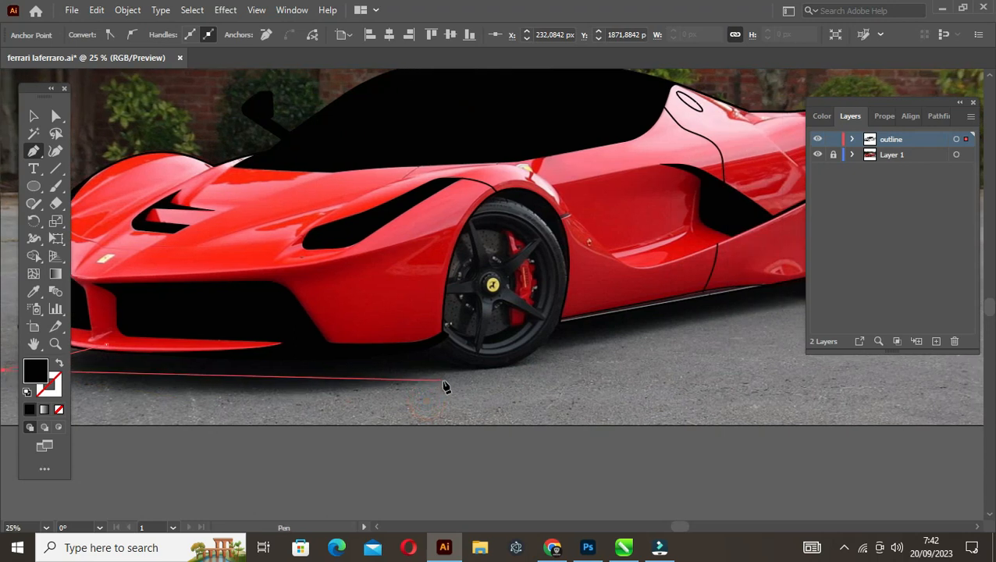
left_click_drag(443, 380, 426, 372)
key("space")
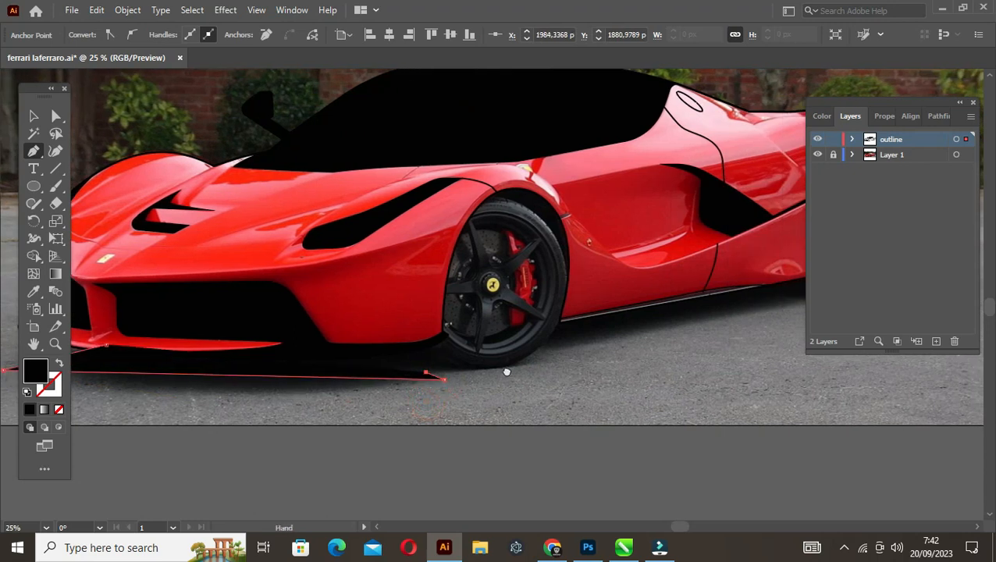
Continue the shadow path beneath the front wheel and back up to the tyre's rear edge
left_click_drag(506, 372, 404, 380)
scroll(404, 380, "up", 1)
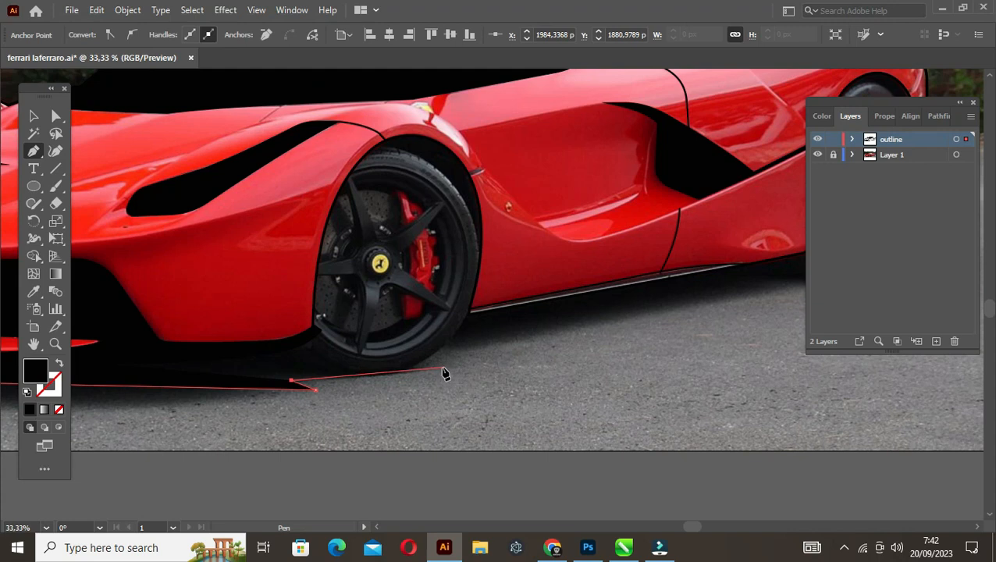
left_click_drag(450, 369, 426, 361)
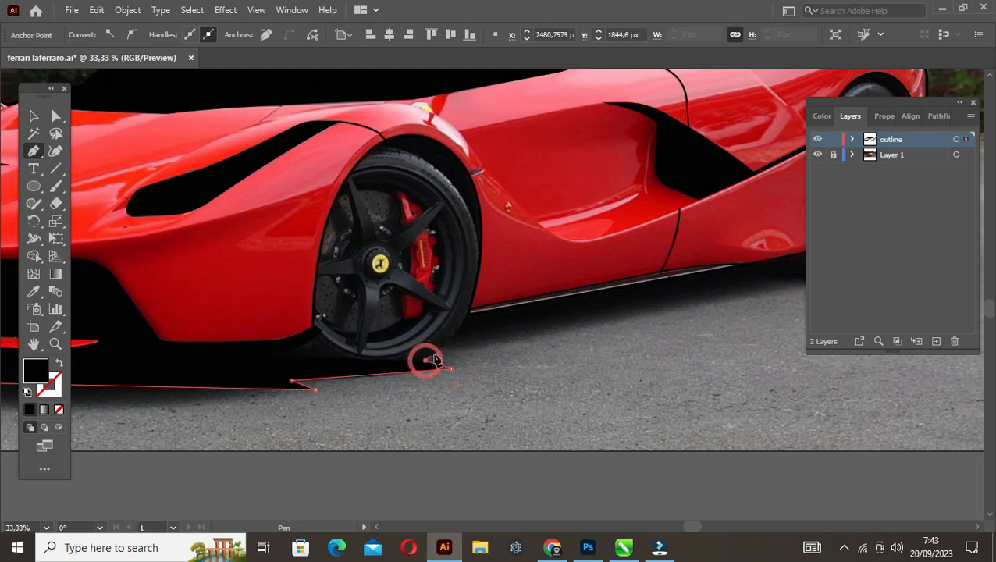
left_click(441, 348)
key("space")
left_click_drag(552, 343, 373, 369)
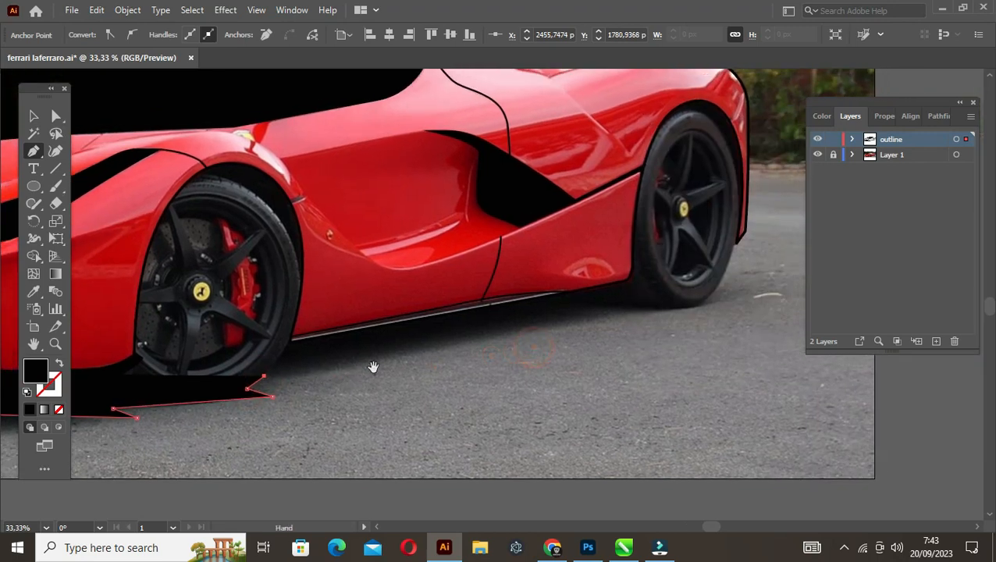
Extend the shadow path along the ground below the sill, past the rear wheel and back to its tyre
left_click(398, 357)
key("space")
left_click_drag(515, 320, 273, 357)
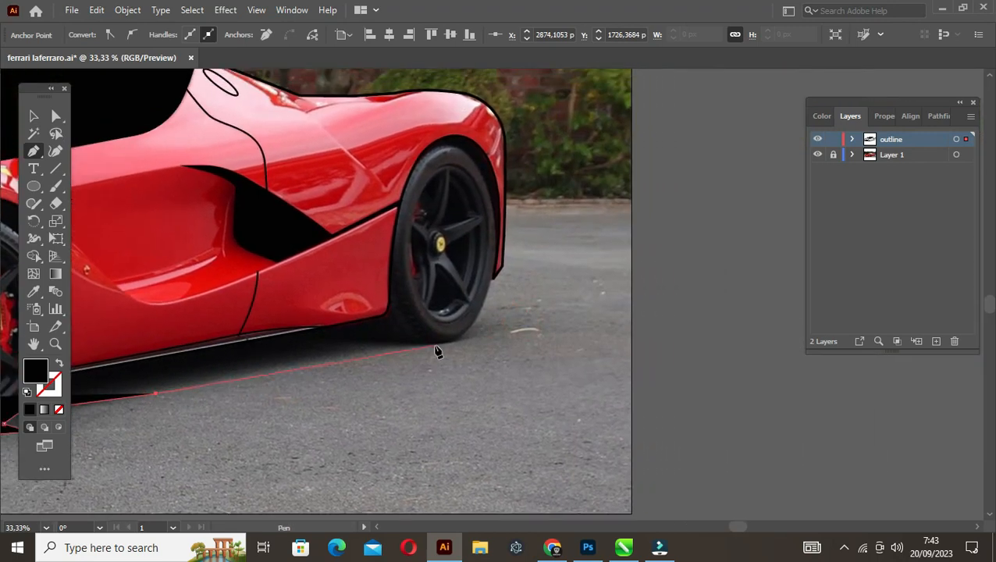
left_click(504, 335)
left_click(475, 322)
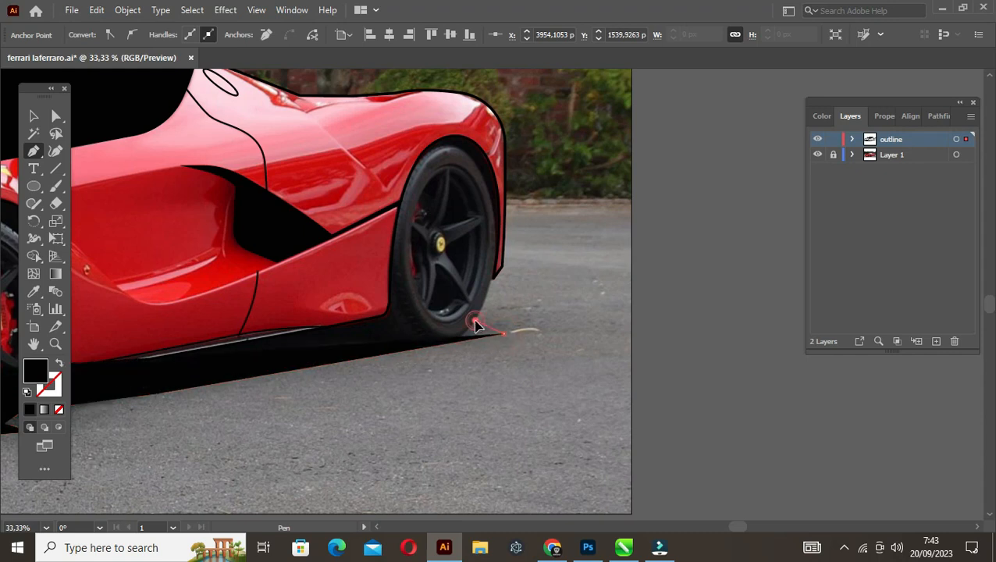
Continue the path from the rear tyre up to the lower tip of the rear bumper
scroll(487, 316, "up", 4)
scroll(521, 158, "down", 2)
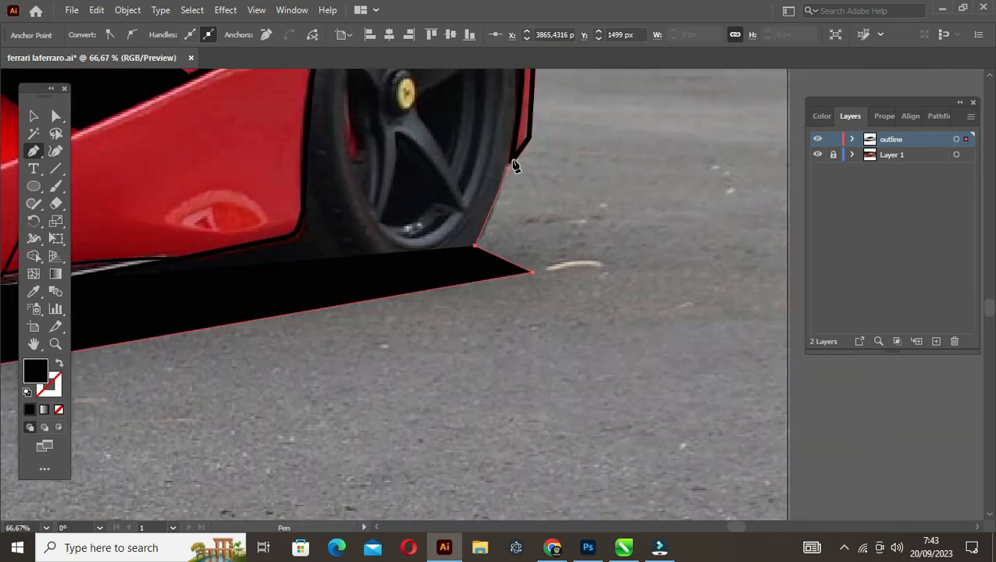
left_click(512, 158)
scroll(511, 159, "down", 2)
left_click_drag(513, 161, 492, 274)
scroll(506, 247, "up", 2)
left_click(485, 265)
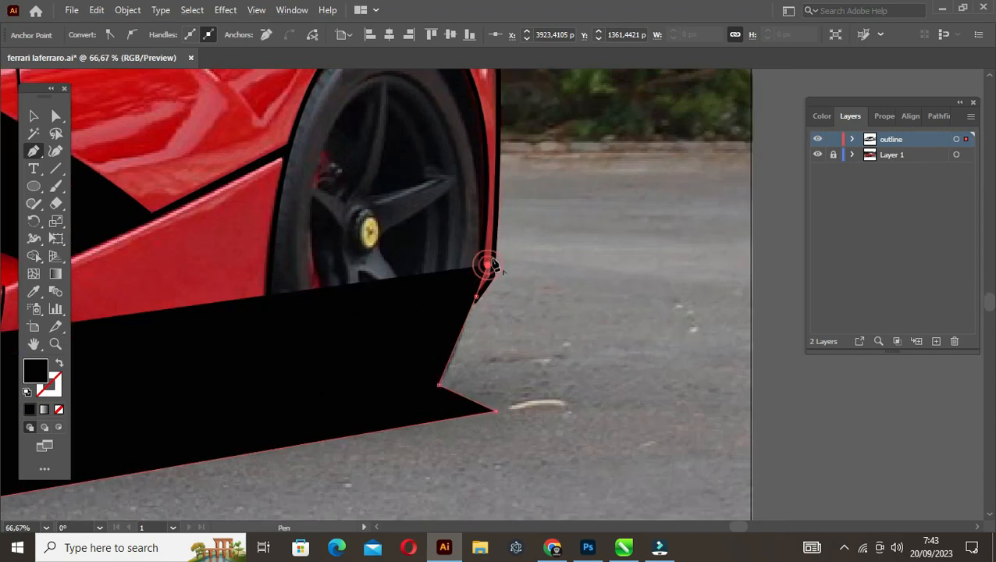
Carry the path up just inside the car's rear edge and over the rear fender above the wheel arch
left_click(495, 173)
left_click_drag(497, 113, 506, 273)
left_click(500, 260)
left_click(463, 161)
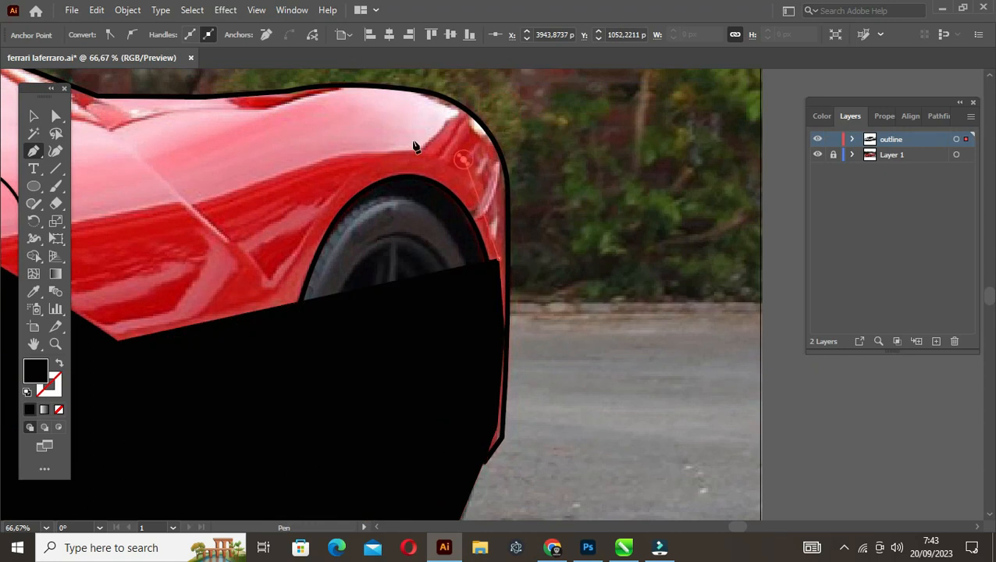
left_click(395, 138)
Switch the shadow path to an unfilled black outline and close it across the hood and down to the front splitter
scroll(359, 176, "down", 3)
left_click_drag(157, 215, 451, 206)
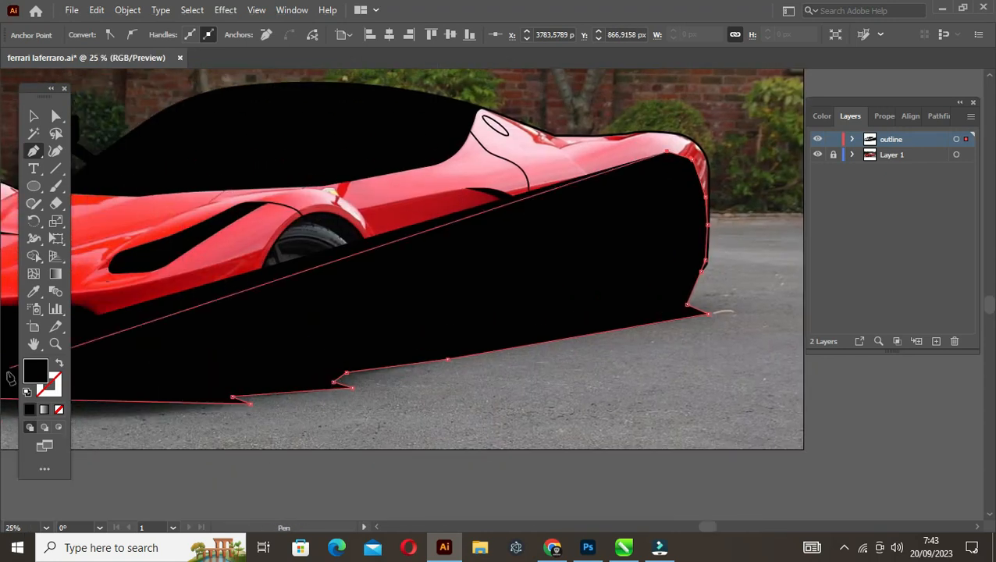
left_click(59, 364)
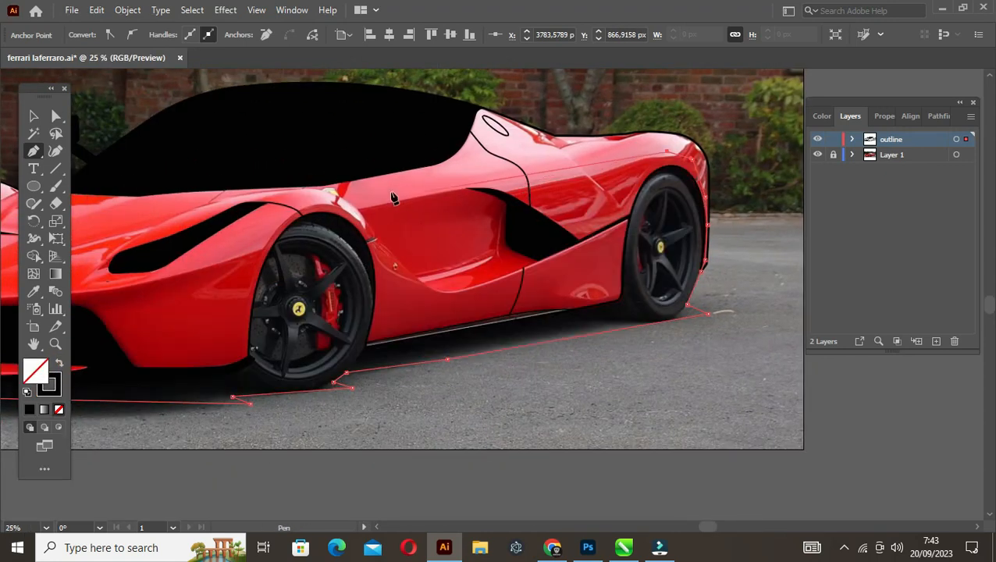
left_click_drag(220, 255, 530, 228)
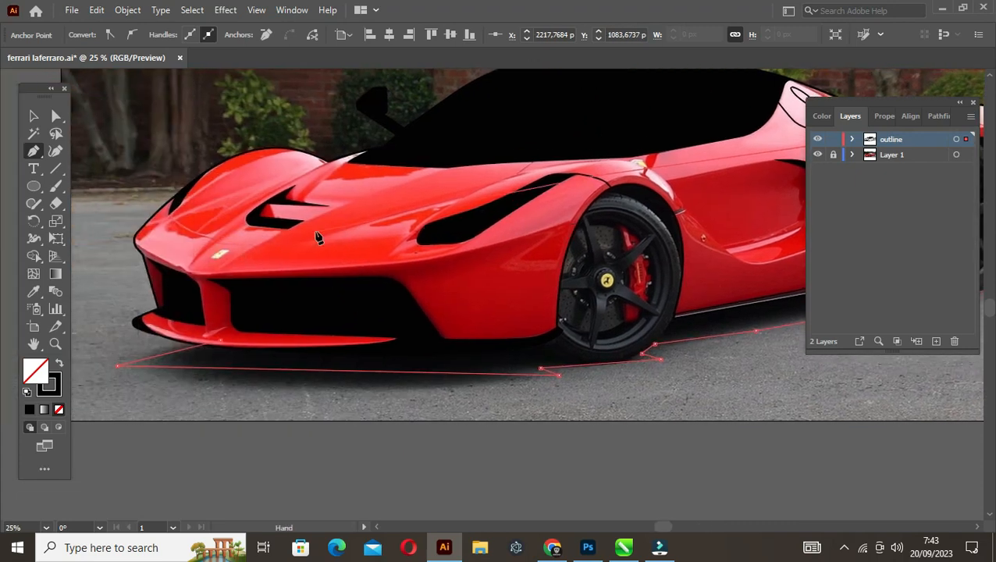
left_click(220, 341)
scroll(212, 355, "up", 1)
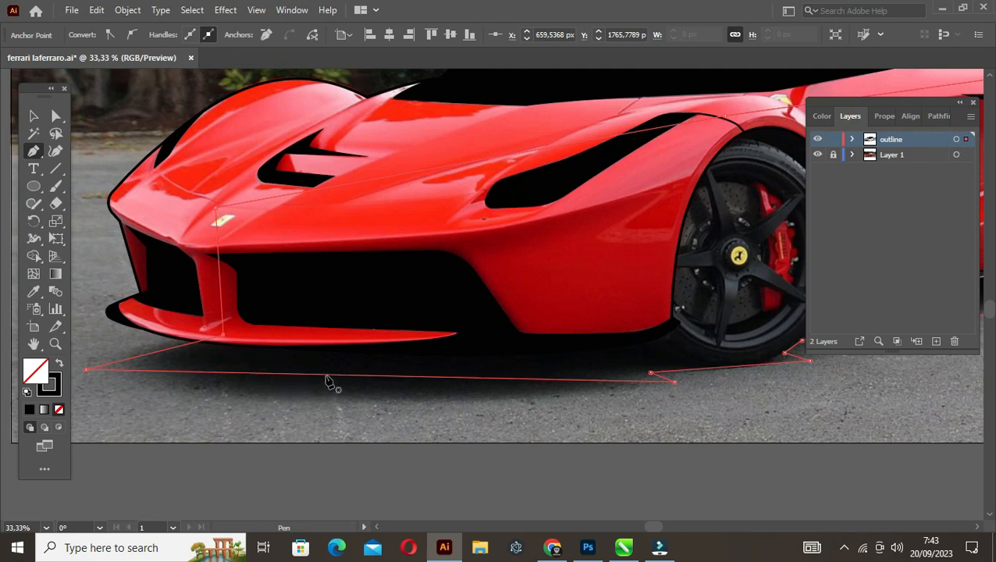
Bend the shadow's ground edge below the front bumper and its short front edge into smooth outward curves
left_click_drag(328, 380, 288, 399)
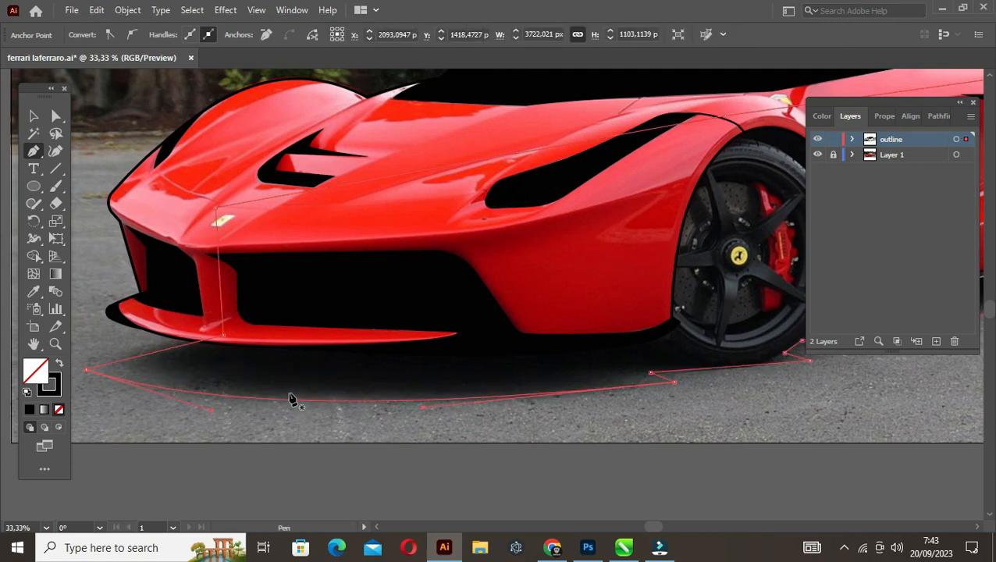
key("v")
left_click(179, 372)
left_click(132, 356)
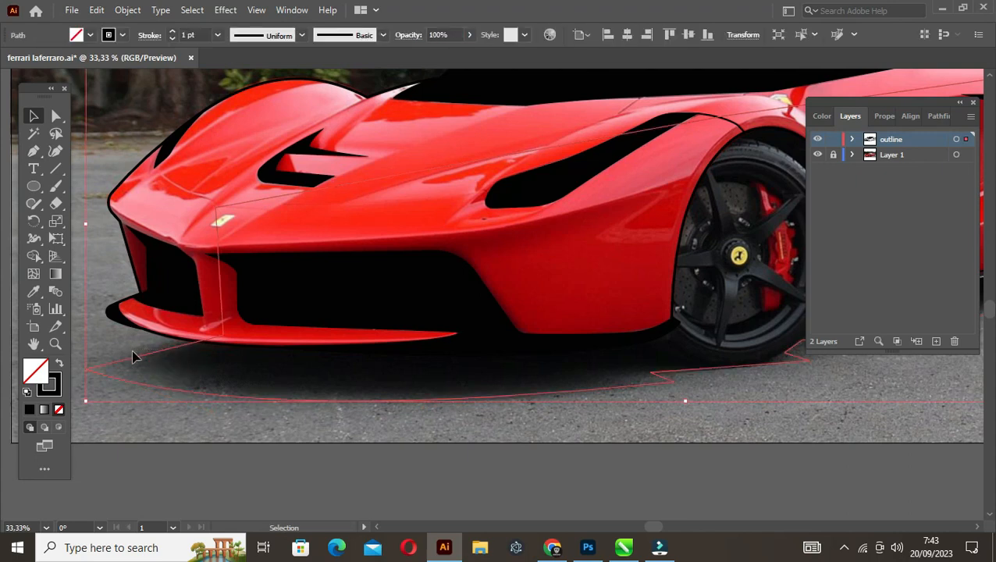
key("p")
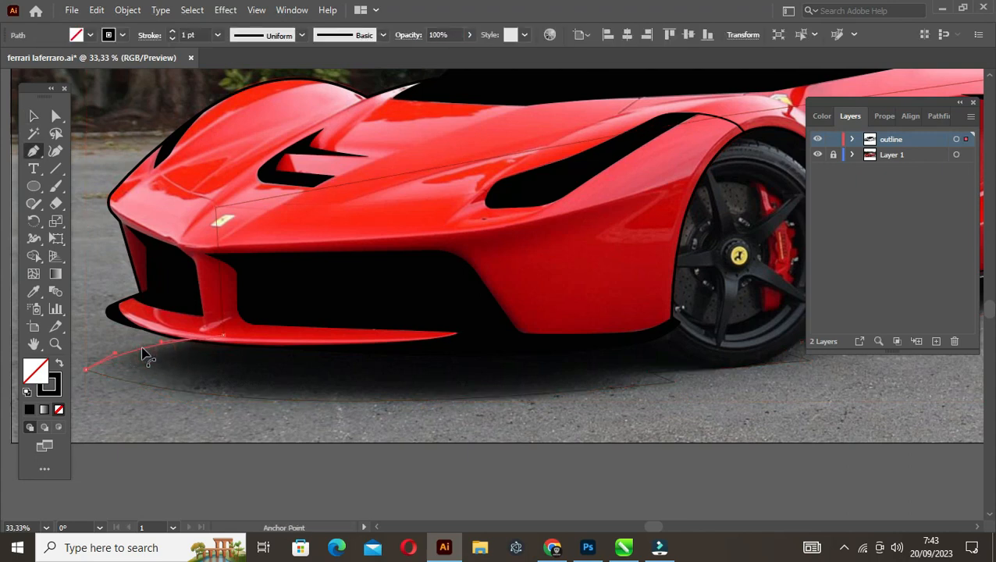
Set the shadow path's stroke weight to 4 pt
key("v")
left_click(185, 372)
left_click(185, 373)
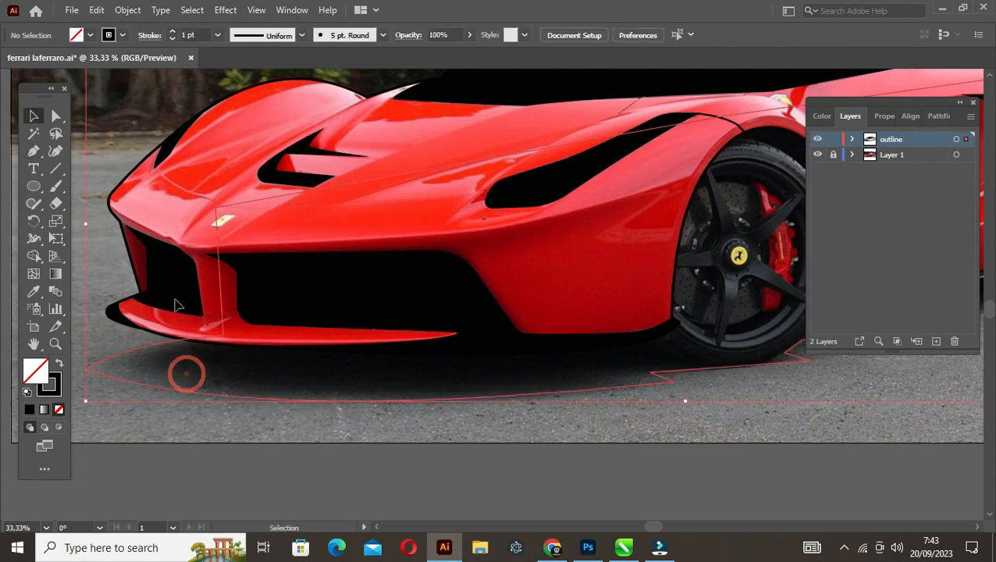
left_click(172, 31)
left_click(171, 31)
left_click(171, 31)
left_click(155, 375)
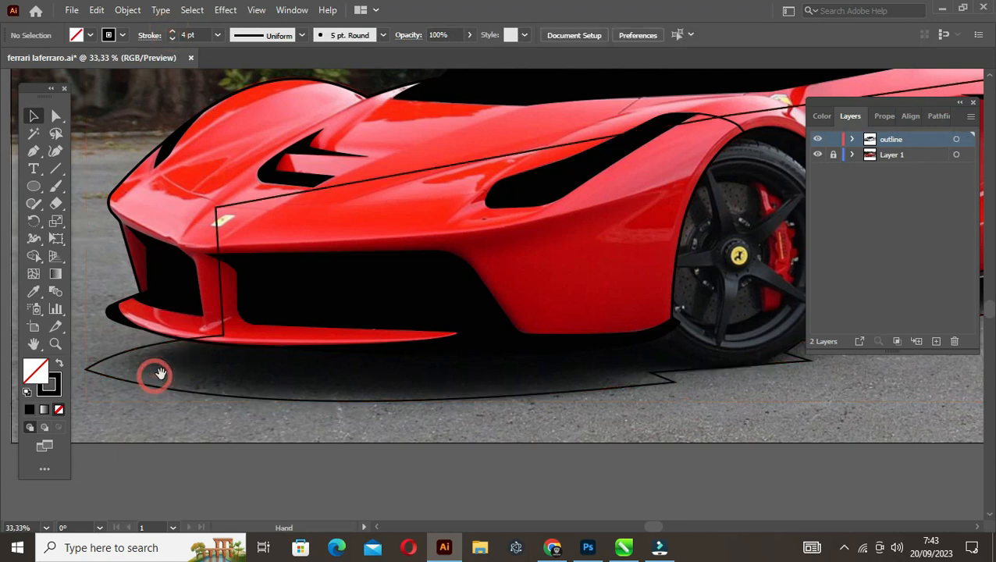
Round the shadow path's pointed front corner ahead of the bumper
left_click_drag(163, 373, 223, 357)
key("a")
left_click(146, 354)
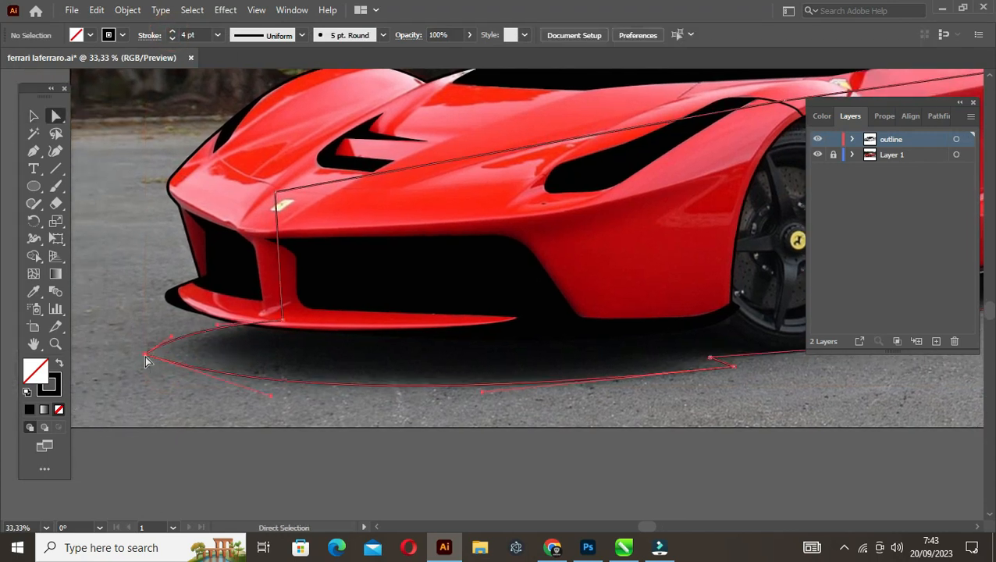
left_click_drag(162, 353, 184, 352)
Refine the curves of the shadow edge under the bumper and front tyre, and round the corner just ahead of the tyre
left_click_drag(472, 339, 217, 335)
scroll(485, 373, "up", 1)
scroll(483, 373, "down", 1)
key("p")
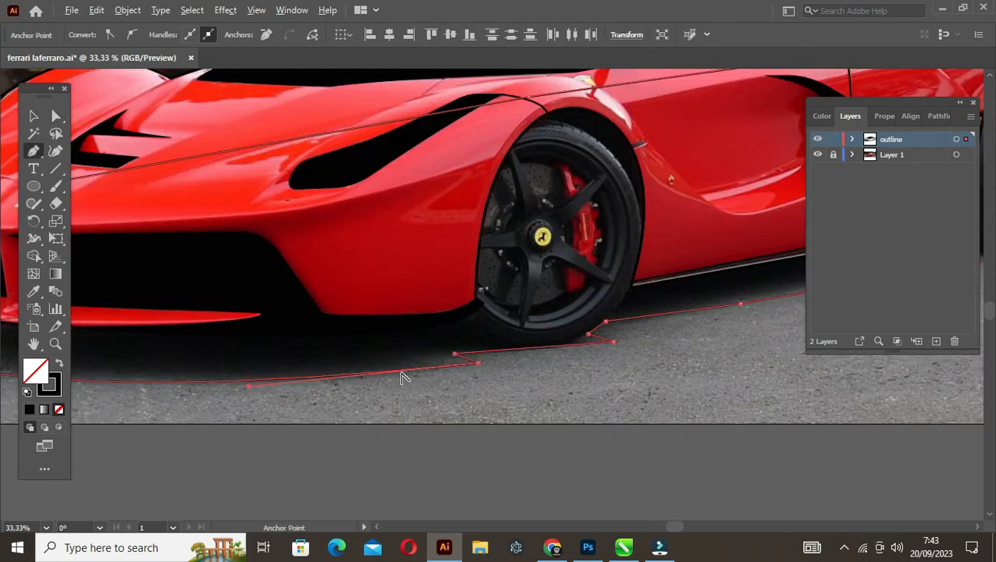
left_click(405, 375)
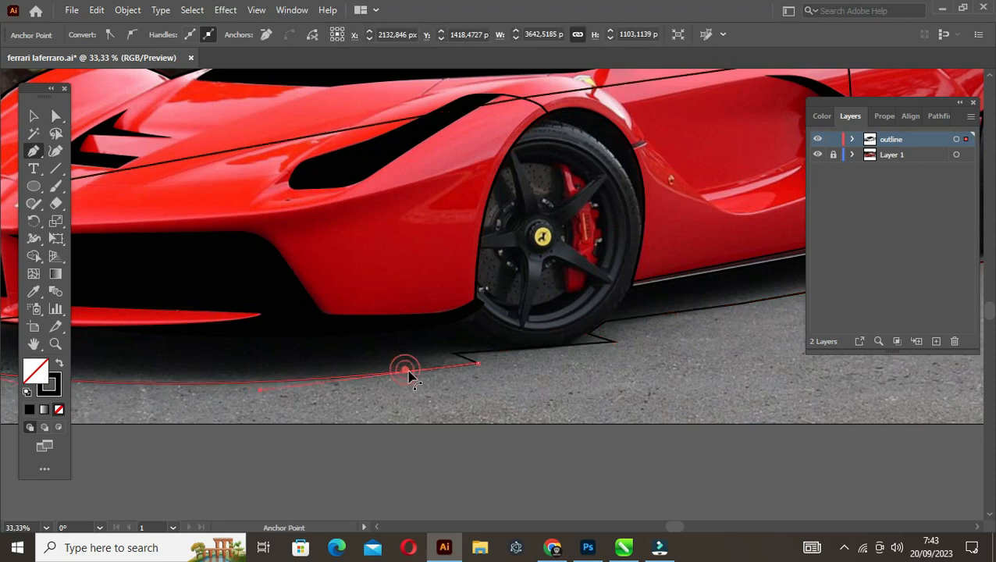
left_click(538, 348)
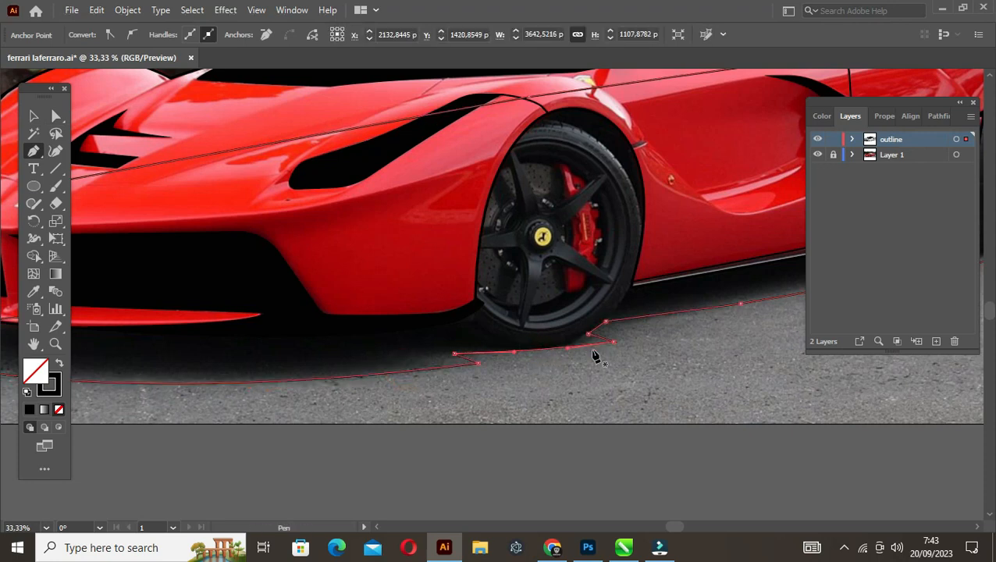
left_click_drag(656, 346, 585, 357)
key("a")
left_click_drag(405, 372, 396, 374)
Curve the shadow's long edge below the sill slightly and round its pointed tip behind the rear tyre
left_click_drag(613, 329, 286, 379)
key("p")
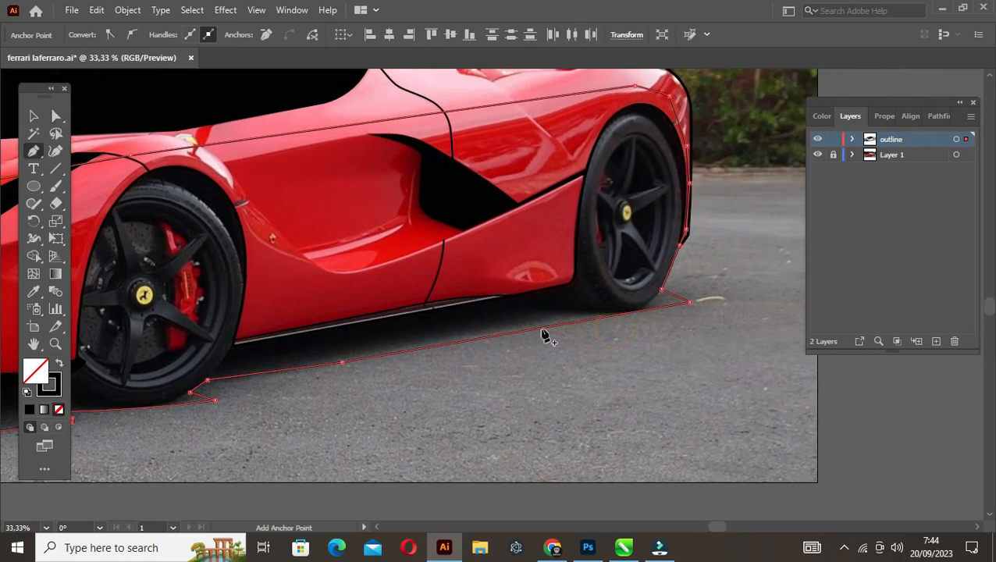
left_click_drag(543, 327, 535, 326)
scroll(691, 301, "up", 2)
mouse_move(648, 297)
left_mouse_down()
mouse_move(654, 287)
mouse_move(673, 303)
mouse_move(654, 304)
left_mouse_up()
key("a")
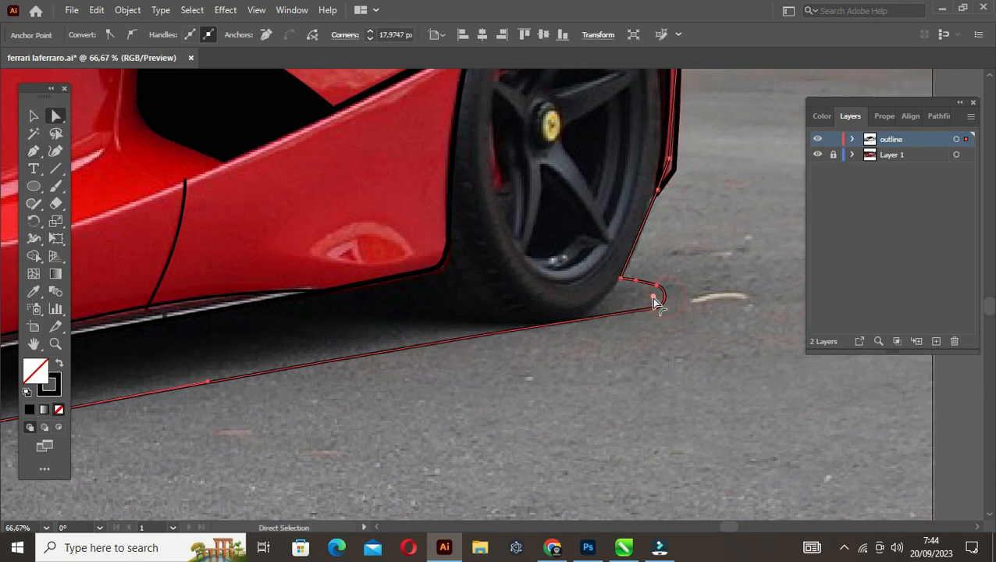
key("v")
left_click(649, 340)
scroll(635, 336, "down", 4)
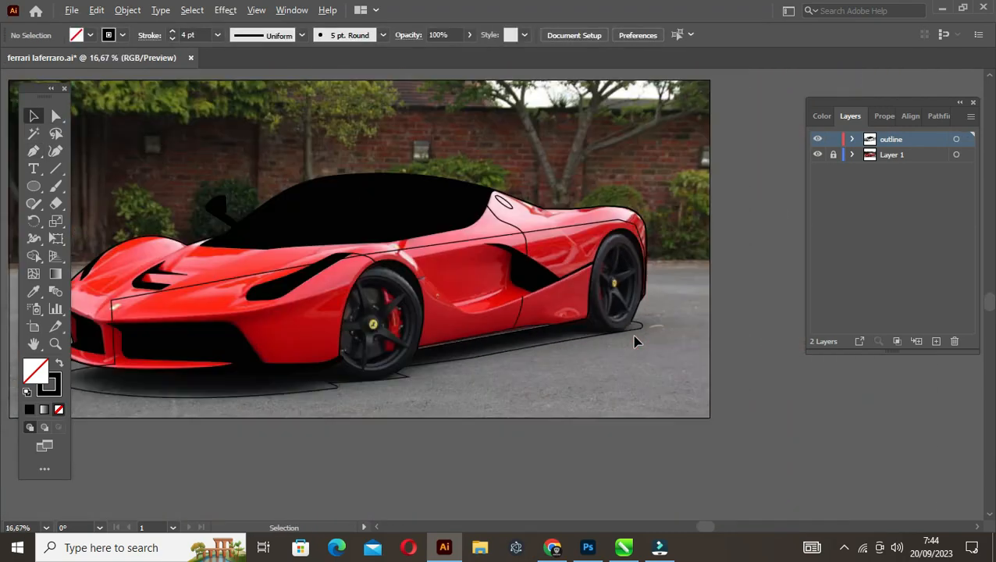
Copy the car's outer outline and bring the original outline to the front
scroll(438, 366, "up", 1)
scroll(439, 367, "down", 1)
scroll(295, 340, "left", 3)
scroll(263, 293, "up", 1)
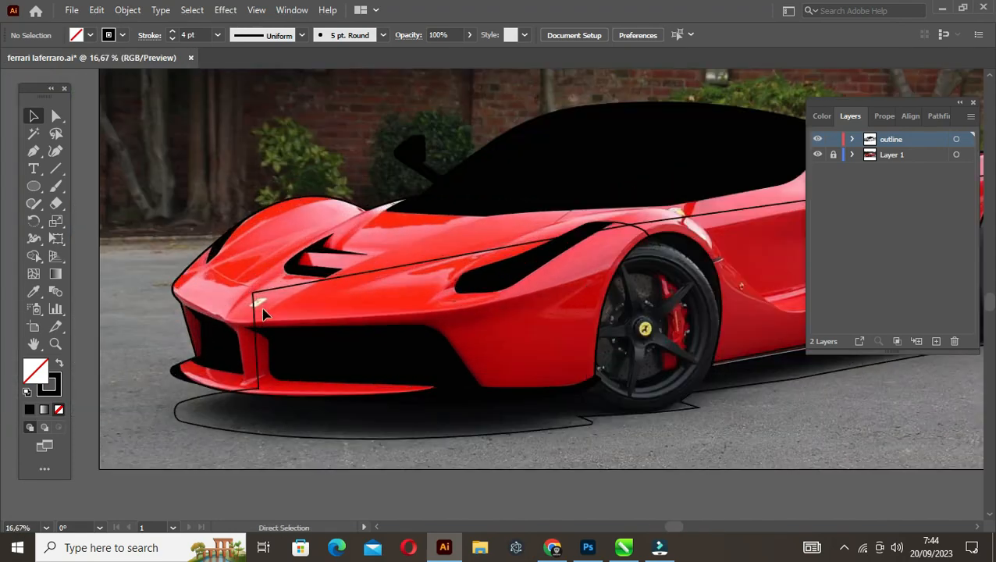
left_click(311, 218)
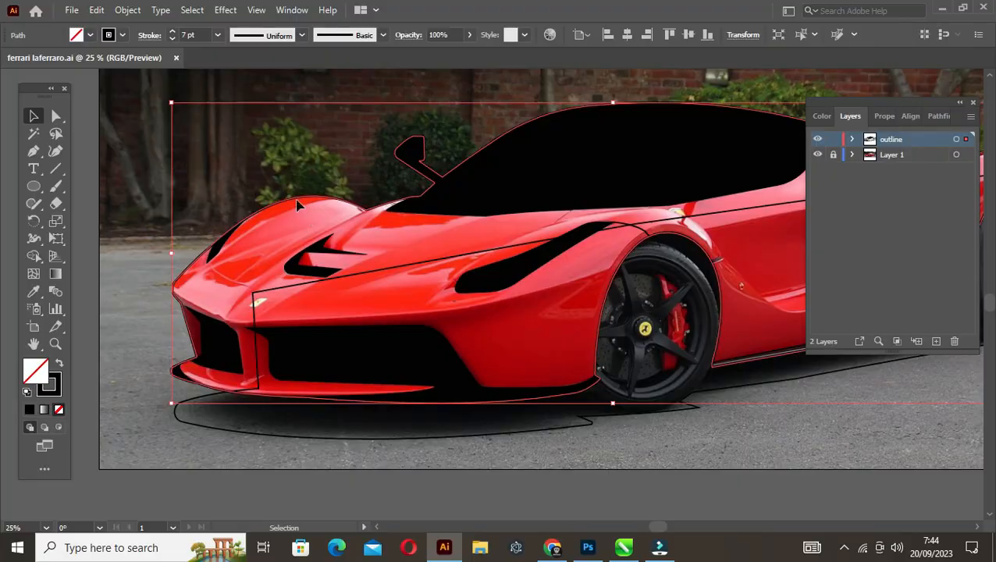
left_click(98, 10)
left_click(199, 131)
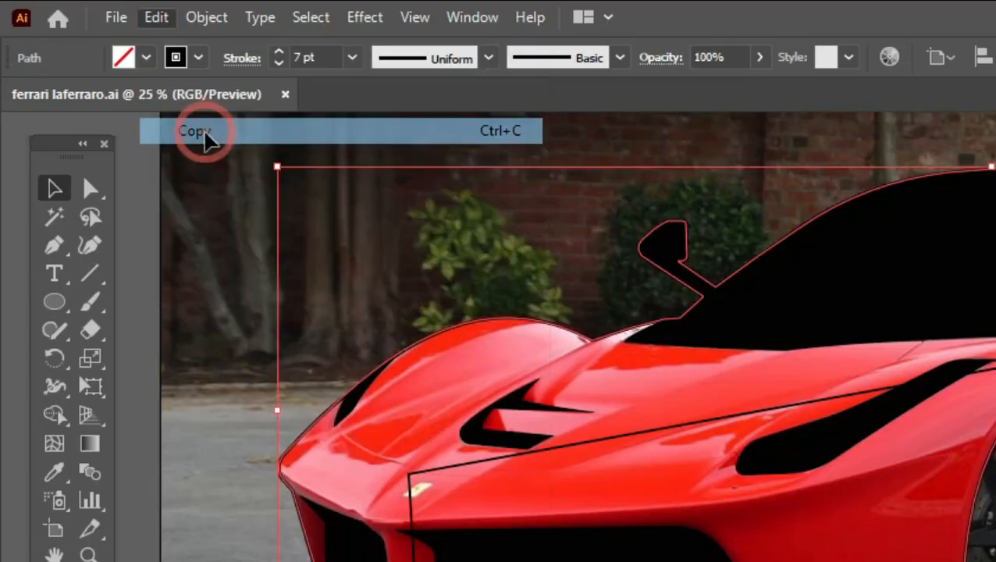
left_click(219, 20)
mouse_move(287, 72)
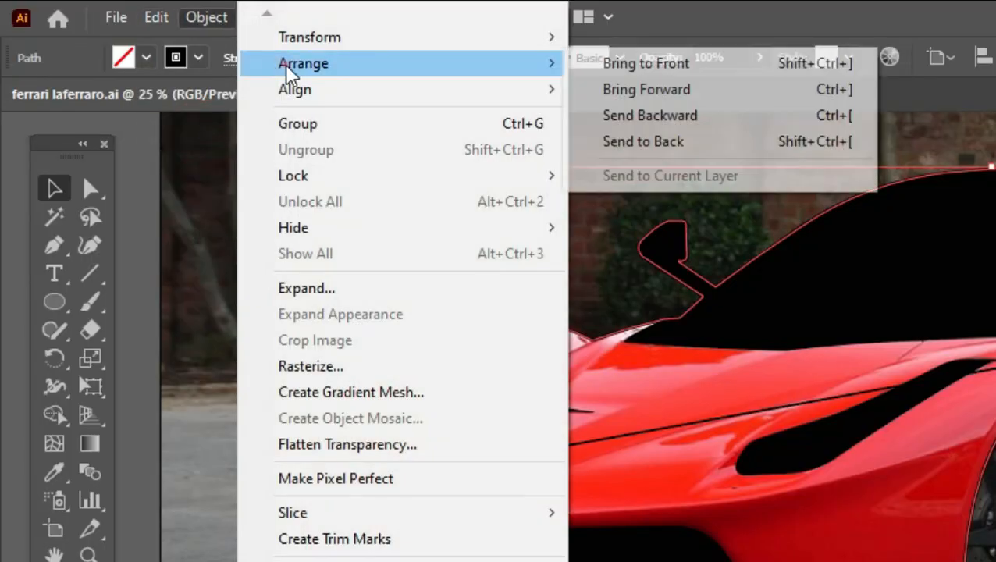
left_click(652, 72)
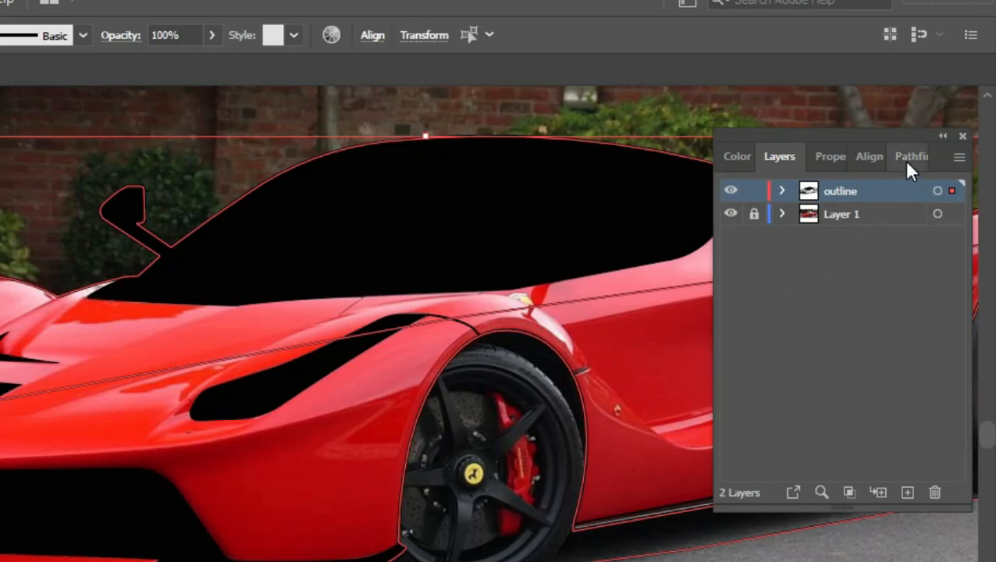
Subtract the car outline from the shadow shape with the Pathfinder shape modes
left_click(902, 159)
left_click(776, 216)
left_click(333, 147)
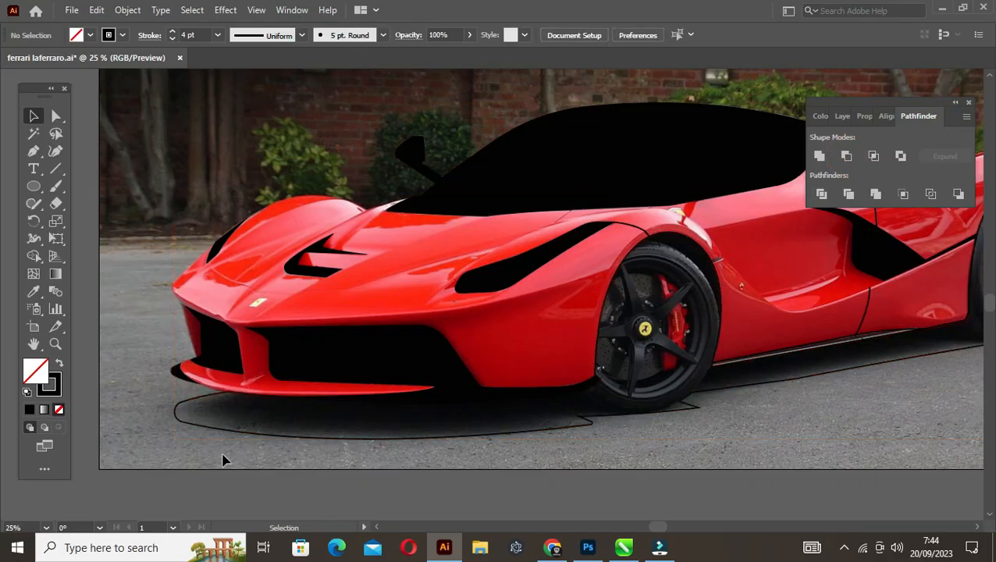
Fill the trimmed shadow and wheel shape with black and remove its stroke
left_click(260, 434)
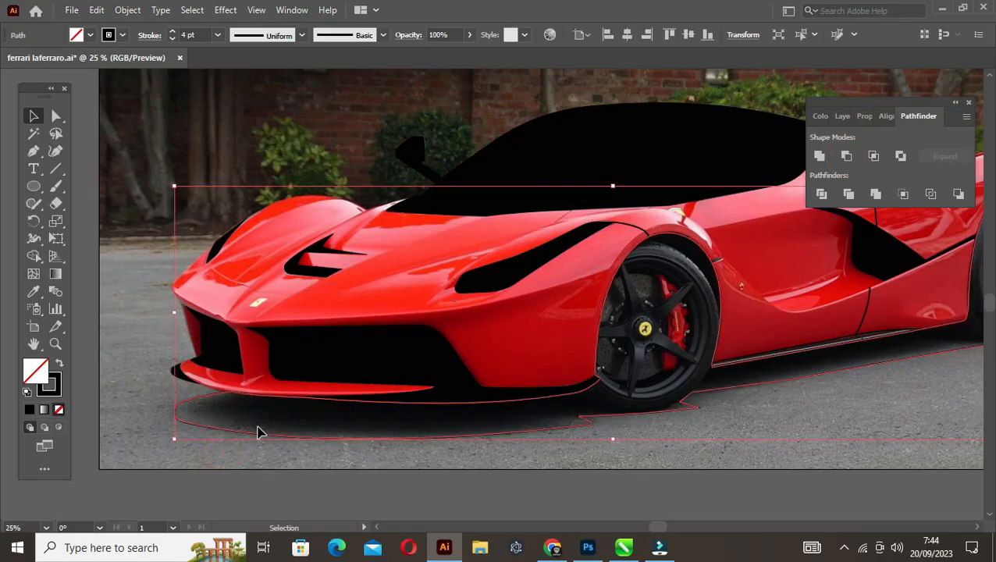
left_click(58, 365)
left_click(105, 373)
scroll(618, 363, "down", 1)
left_click_drag(685, 315, 618, 321)
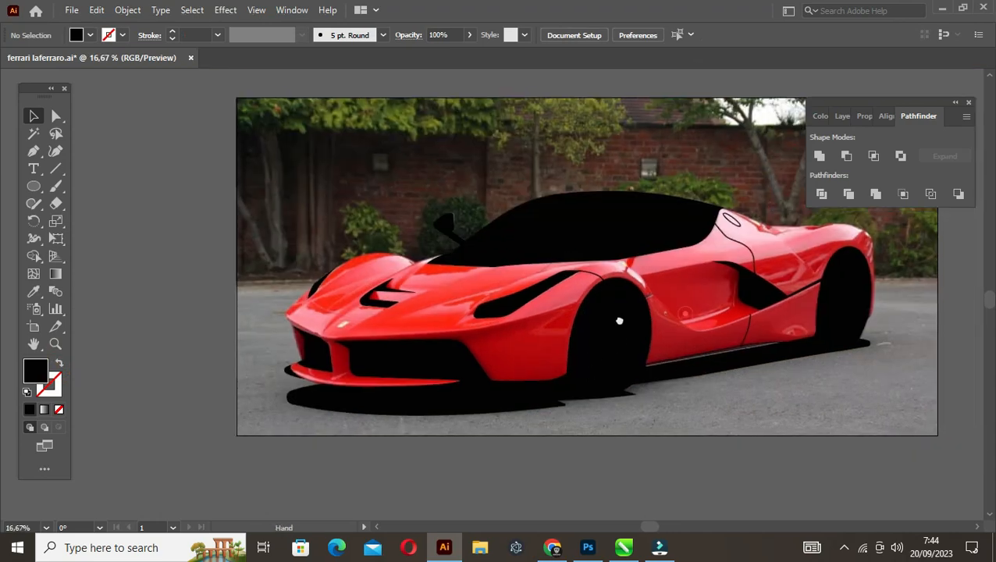
Hide the photo layer (Layer 1), paste the copied car outline in front and save the file
left_click(843, 115)
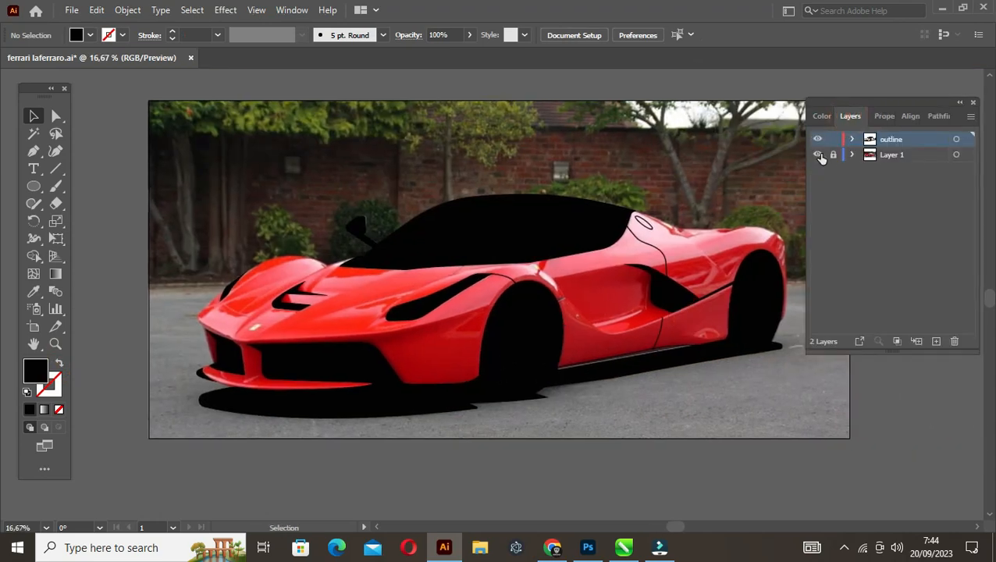
left_click(818, 155)
left_click(97, 11)
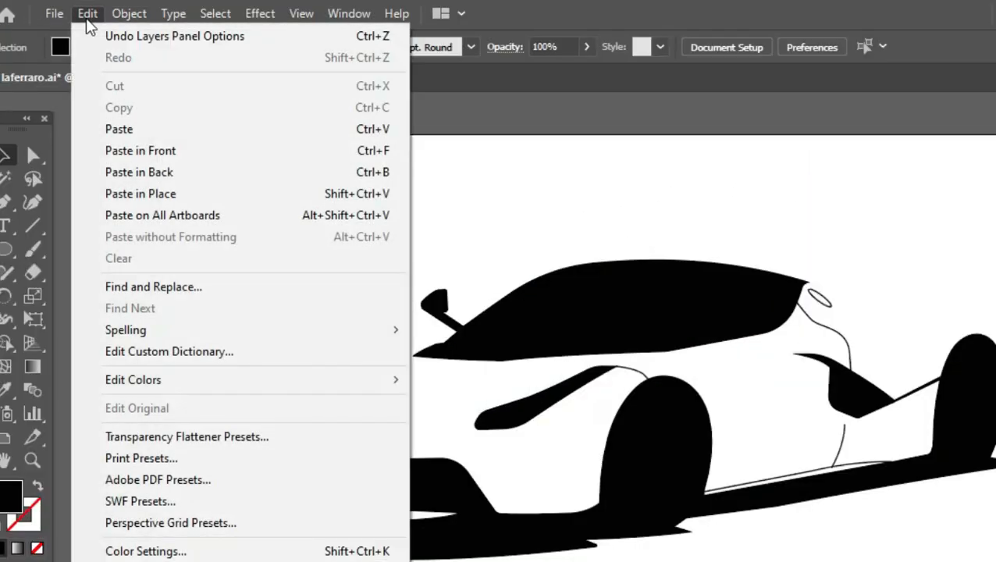
left_click(134, 154)
left_click(84, 238)
left_click_drag(452, 323, 403, 307)
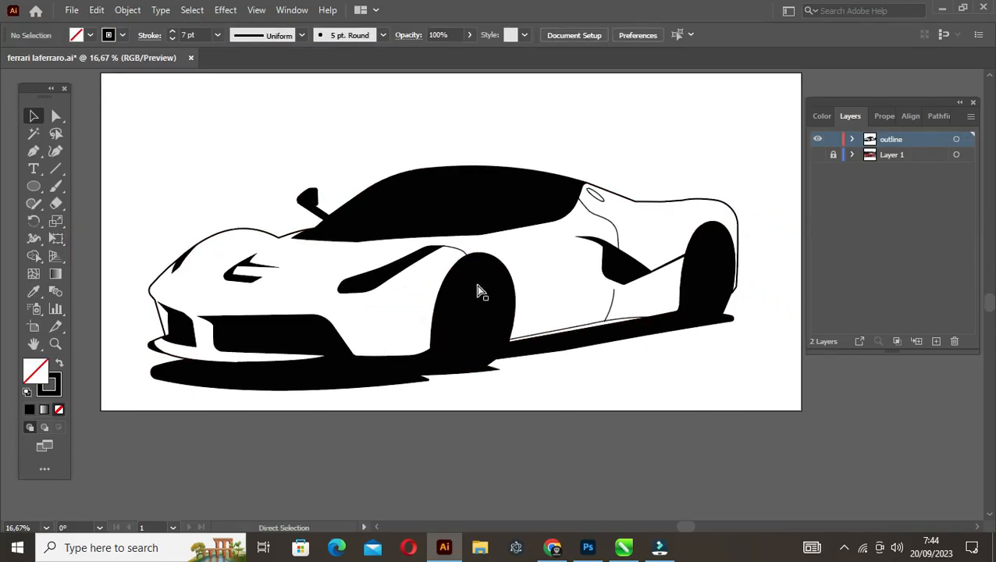
key("ctrl+s")
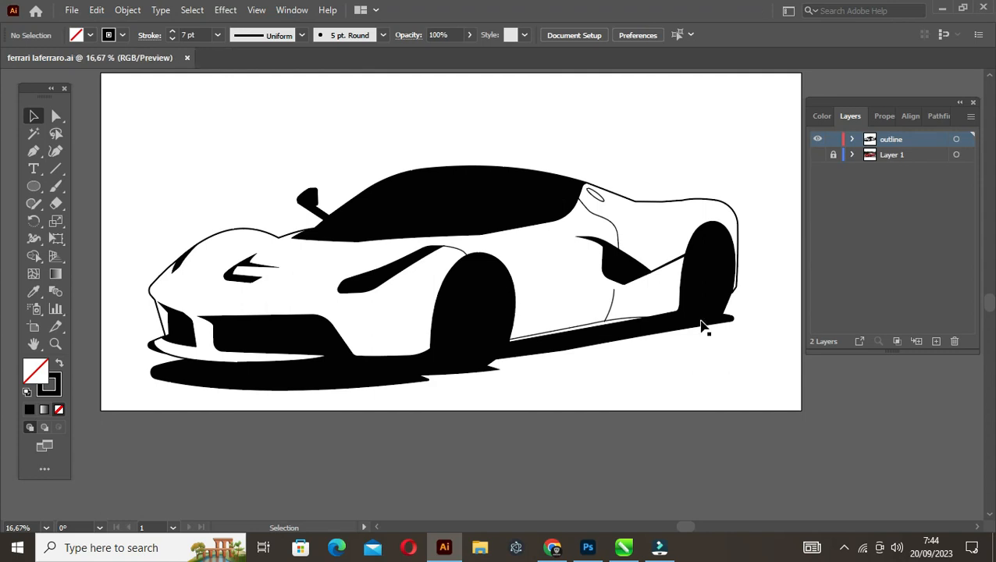
Fill the thin sill strip between the wheels with black without a stroke, and save the file
left_click(591, 331)
left_click(60, 364)
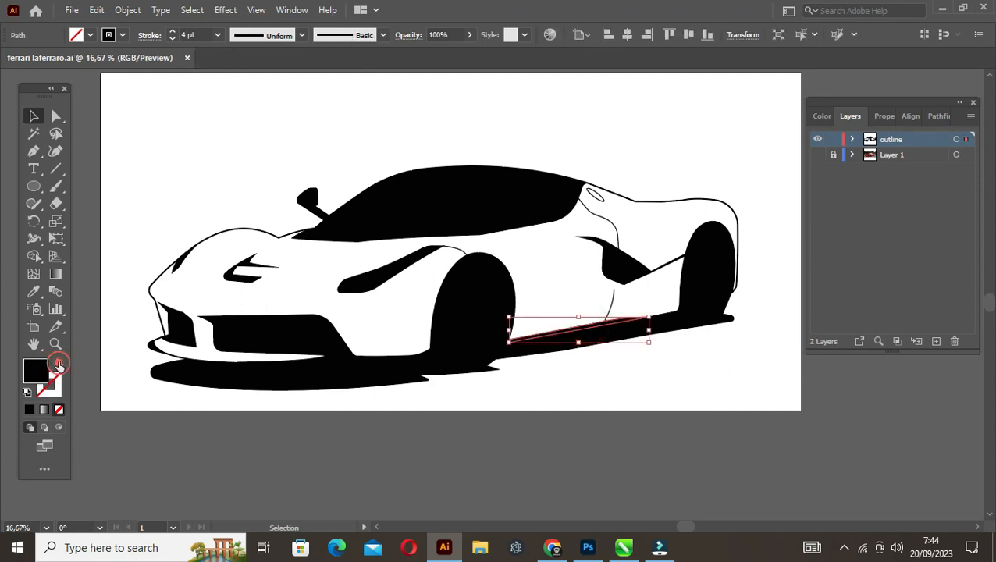
key("ctrl+shift+a")
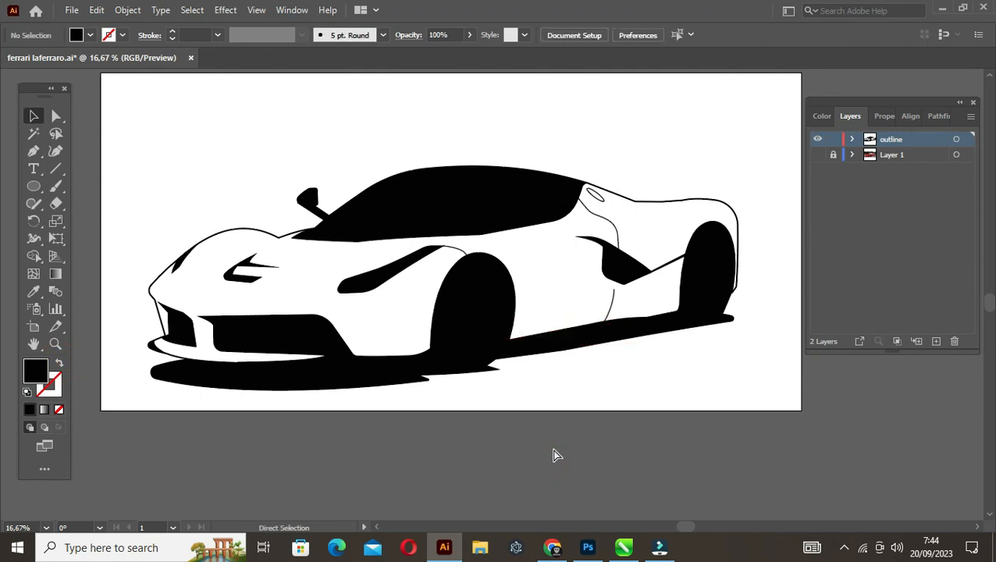
key("ctrl+s")
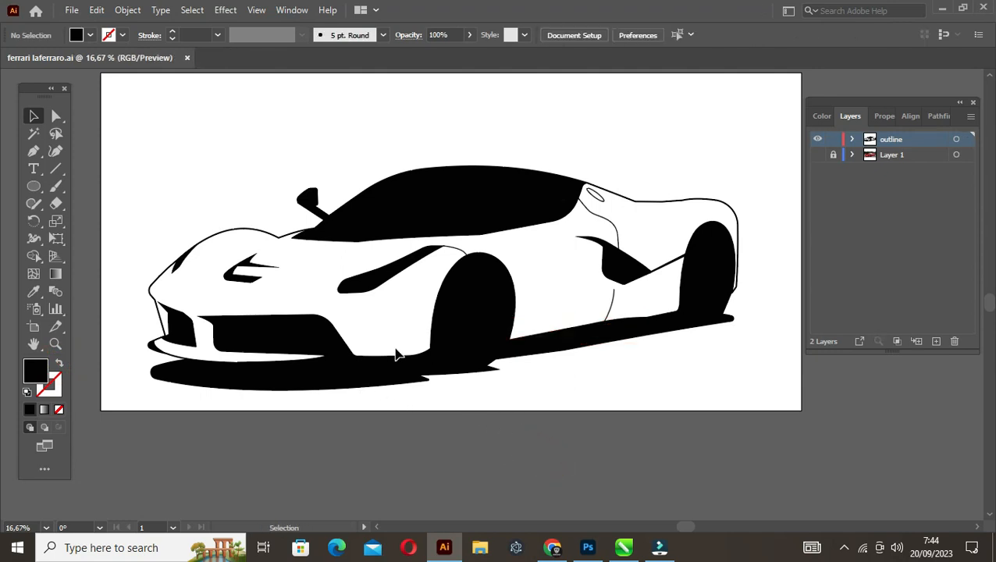
Show the photo layer (Layer 1) again behind the outline artwork and save the file
left_click(817, 155)
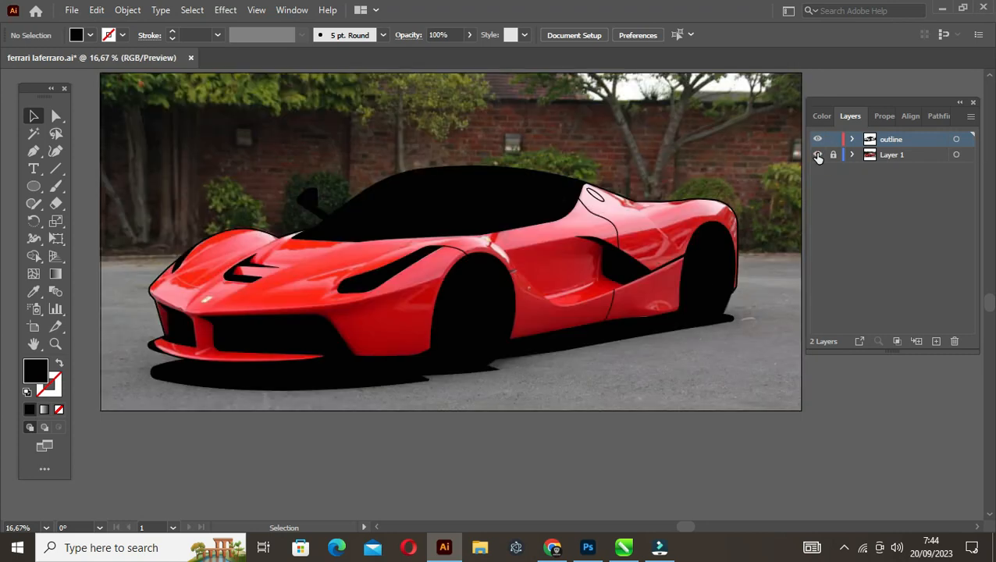
left_click(817, 155)
left_click(817, 155)
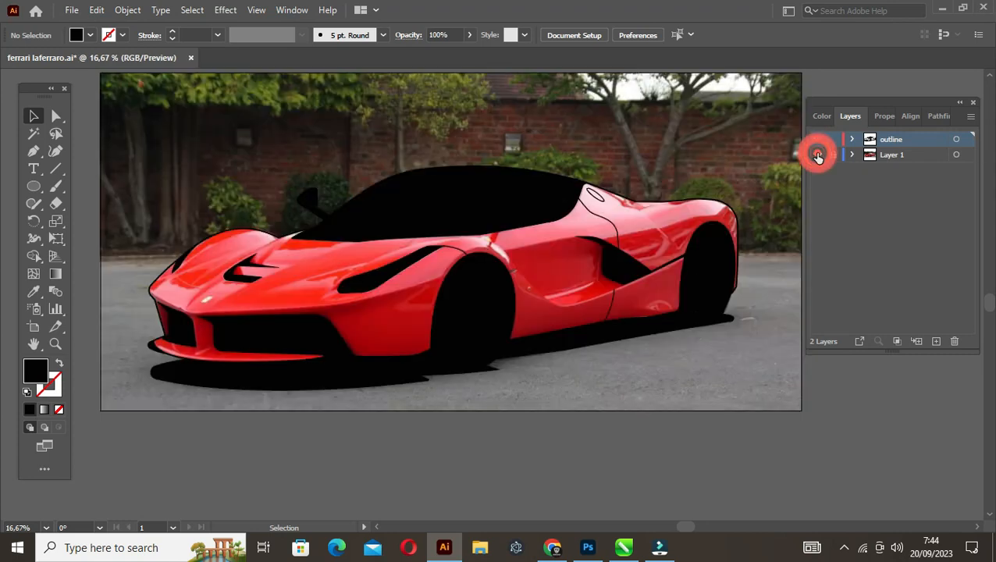
key("ctrl+s")
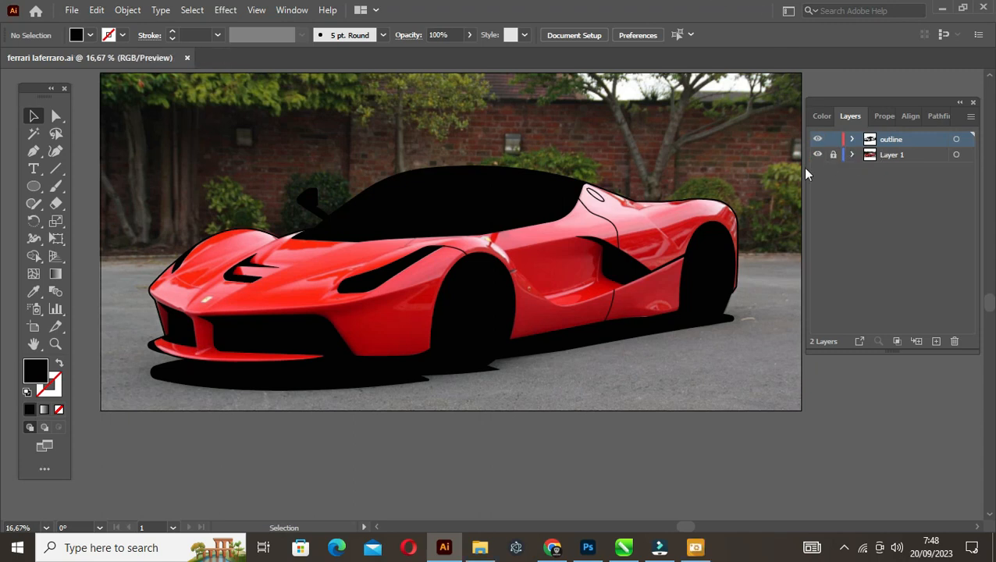
Create a new layer named "base color" and place it between the outline layer and Layer 1
left_click(936, 341)
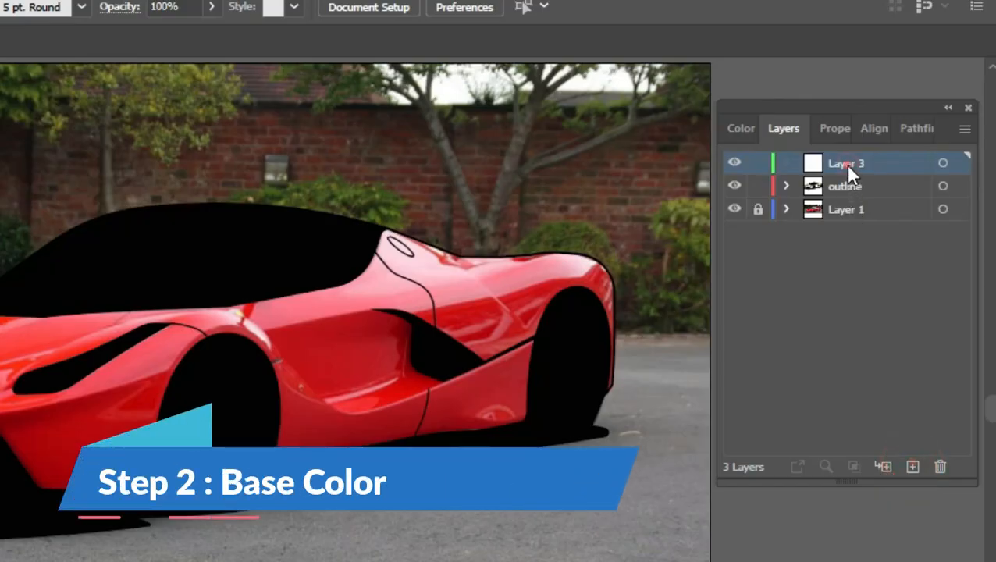
double_click(892, 138)
type("base")
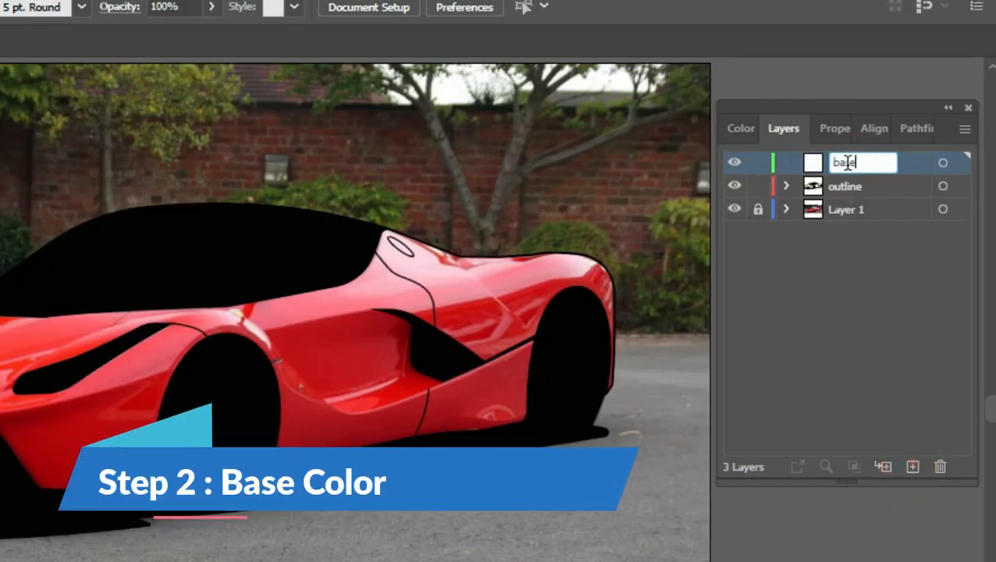
type(" color")
key("Return")
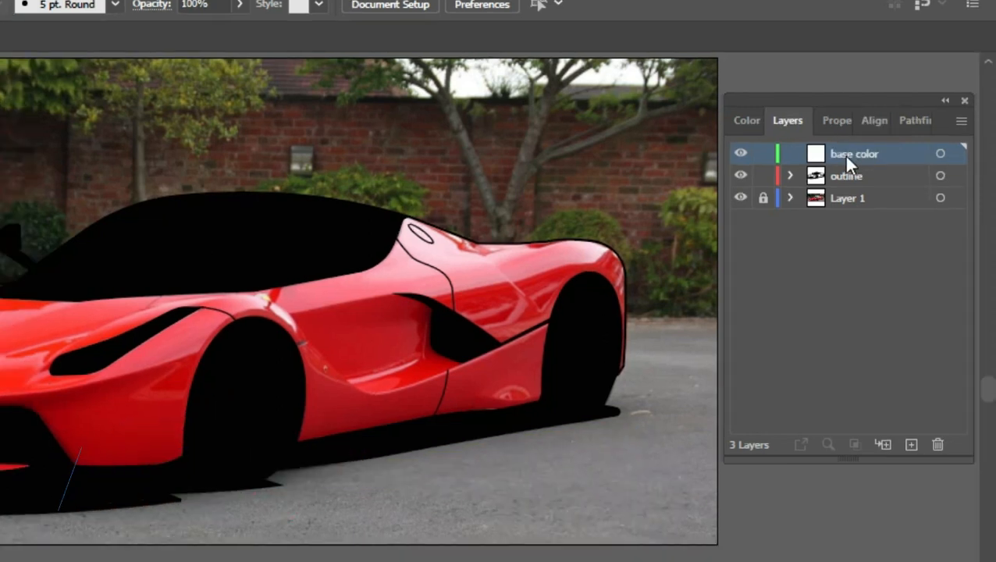
left_click_drag(875, 151, 880, 194)
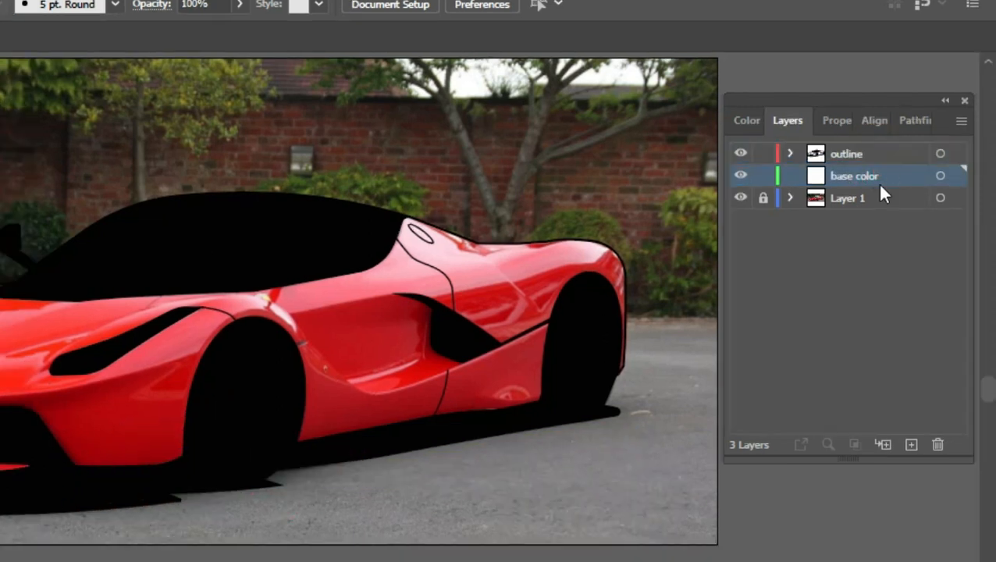
Copy the car body's outer contour path from the outline layer, and lock and hide that layer
left_click(865, 156)
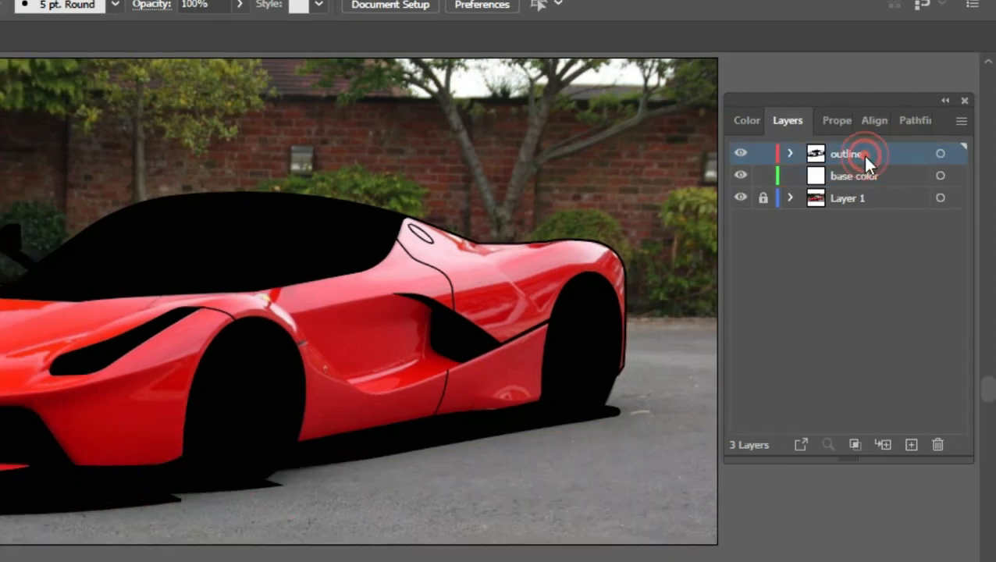
left_click(514, 248)
left_click(96, 10)
left_click(125, 80)
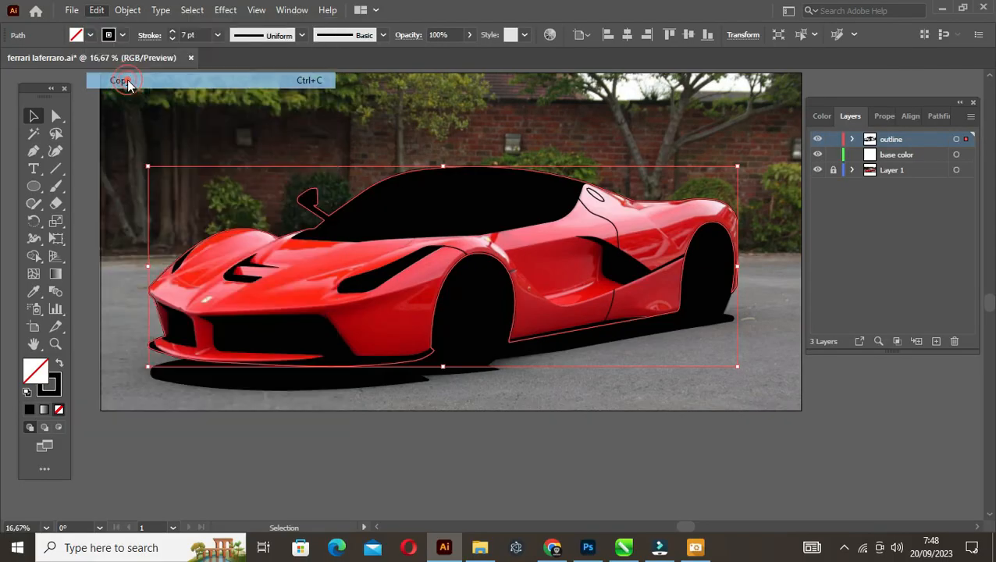
left_click(832, 140)
left_click(817, 138)
Paste the copied car contour in front on the base color layer and select it for colour sampling with the Eyedropper
left_click(910, 158)
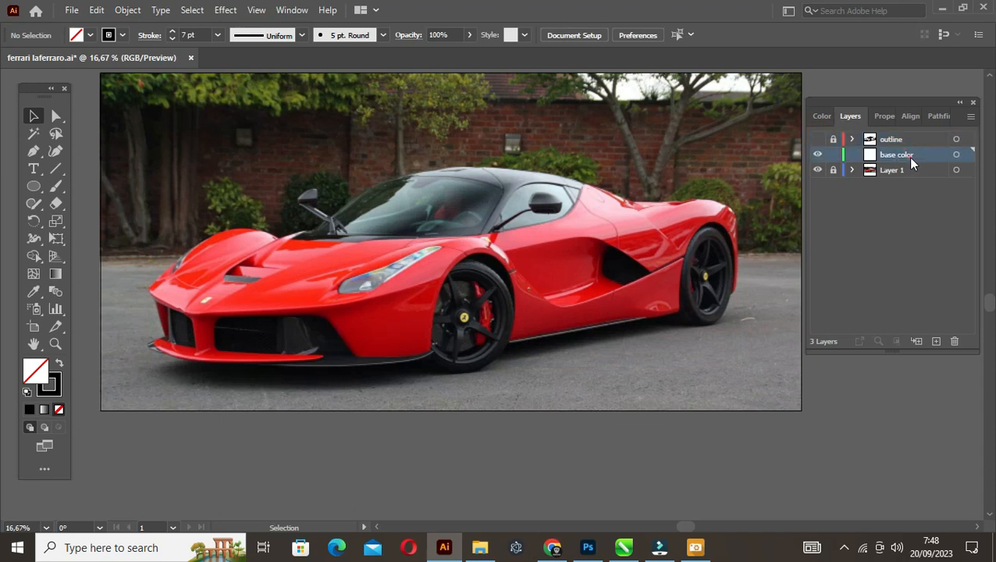
left_click(96, 10)
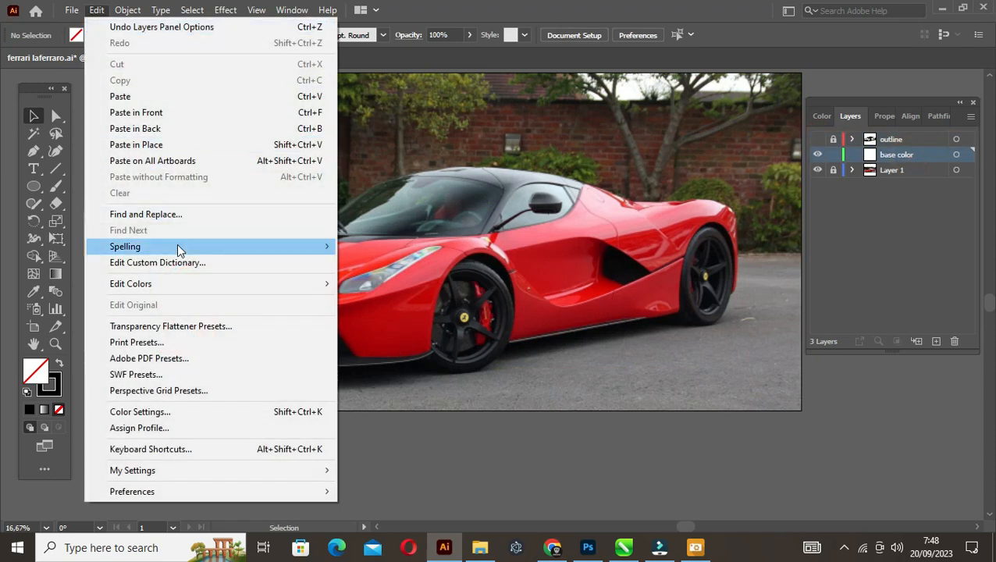
left_click(156, 114)
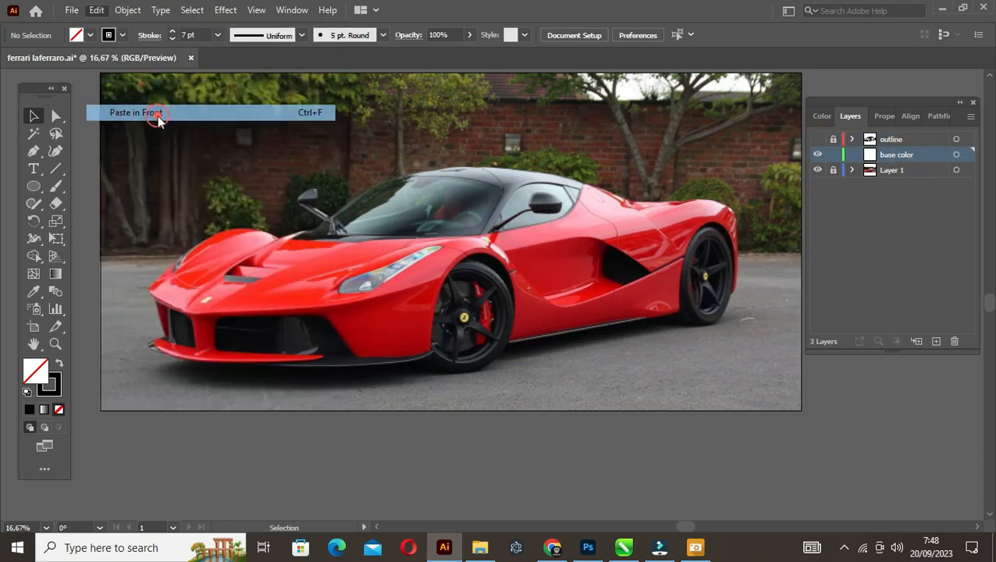
left_click(764, 243)
left_click(676, 222)
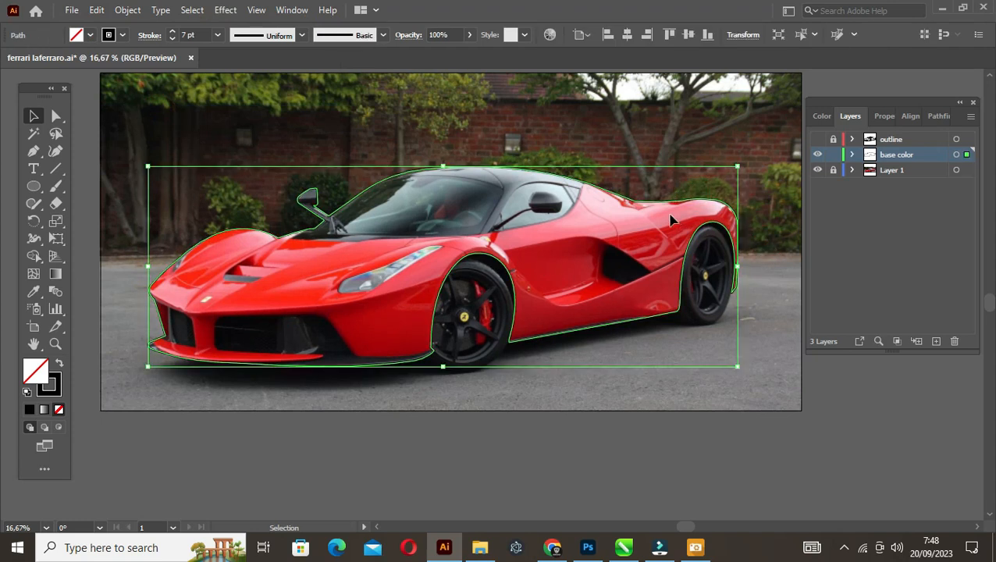
left_click(33, 292)
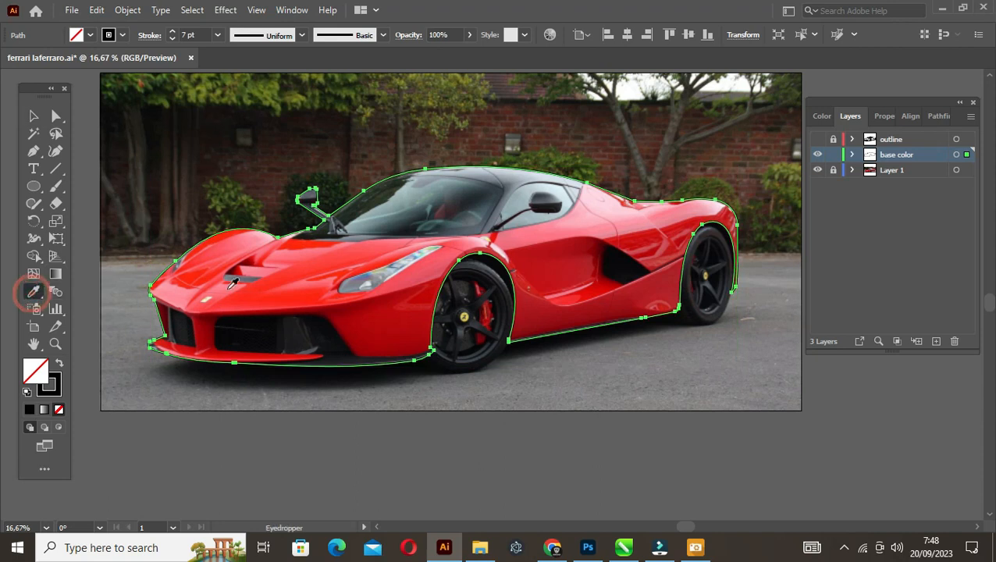
left_click(250, 289)
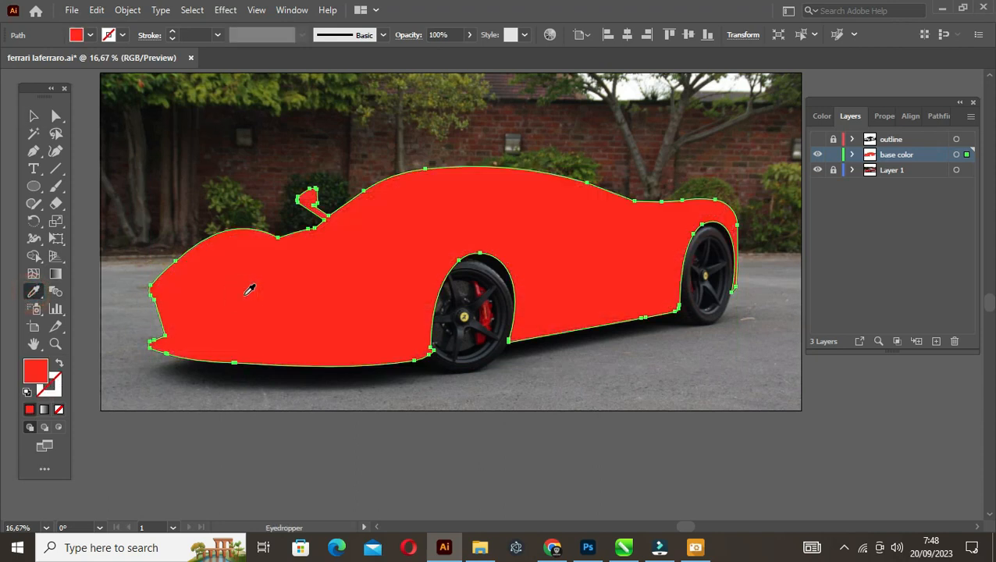
key("ctrl+z")
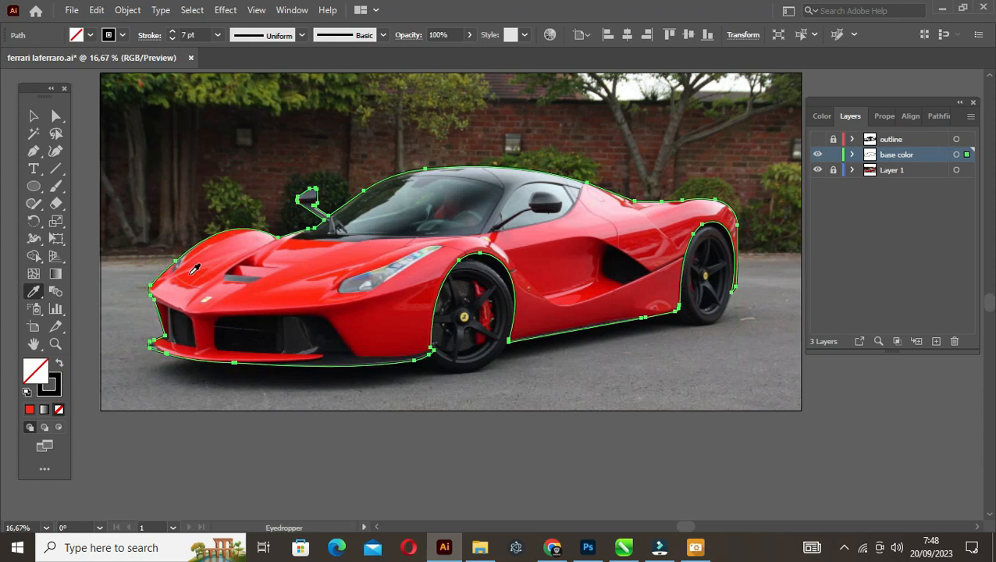
left_click(191, 273)
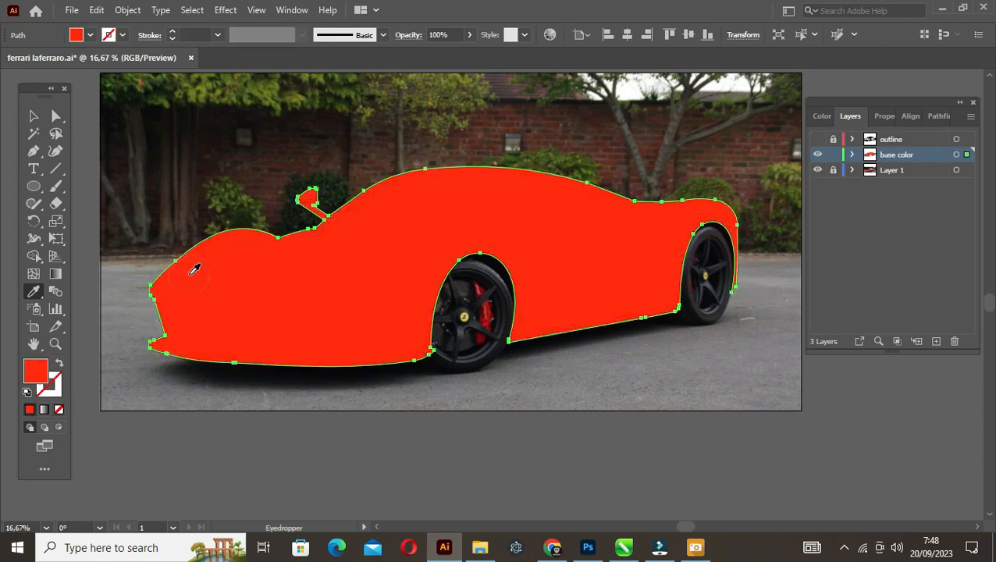
key("ctrl+z")
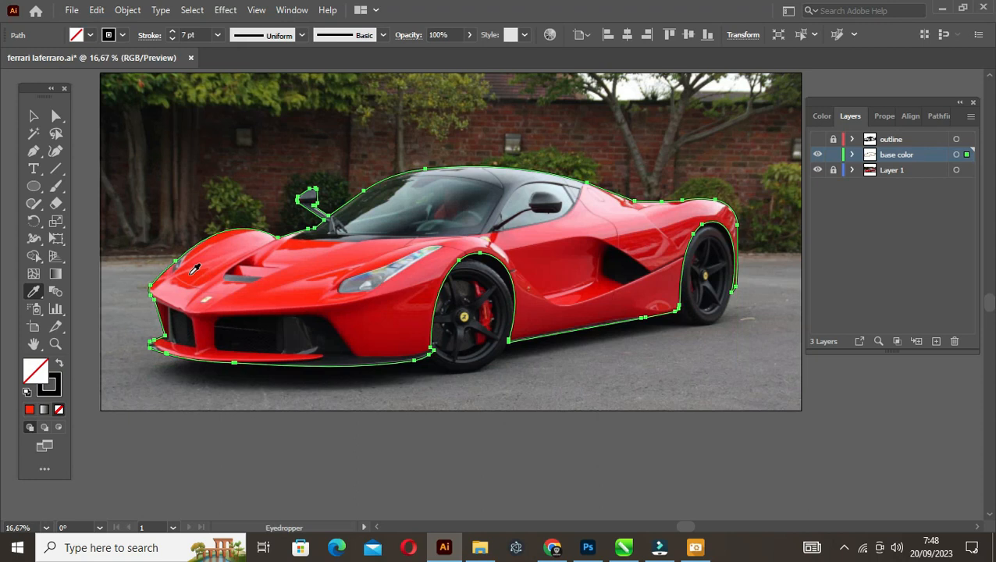
Fill the car contour with a red sampled from the front bumper, adjust the fill to pure red FF0000, and deselect it
left_click(190, 343)
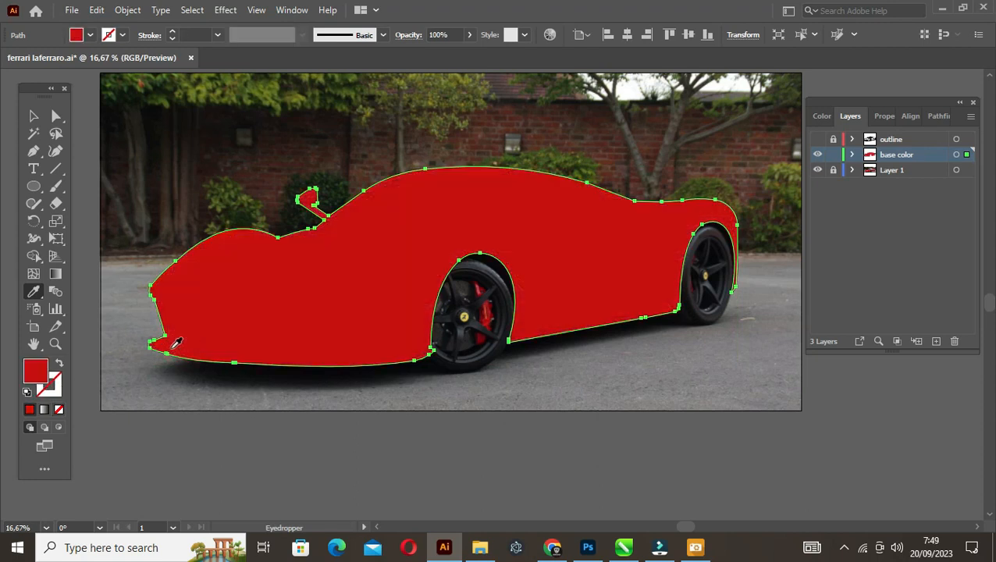
double_click(37, 370)
left_click_drag(752, 177, 775, 145)
left_click(922, 151)
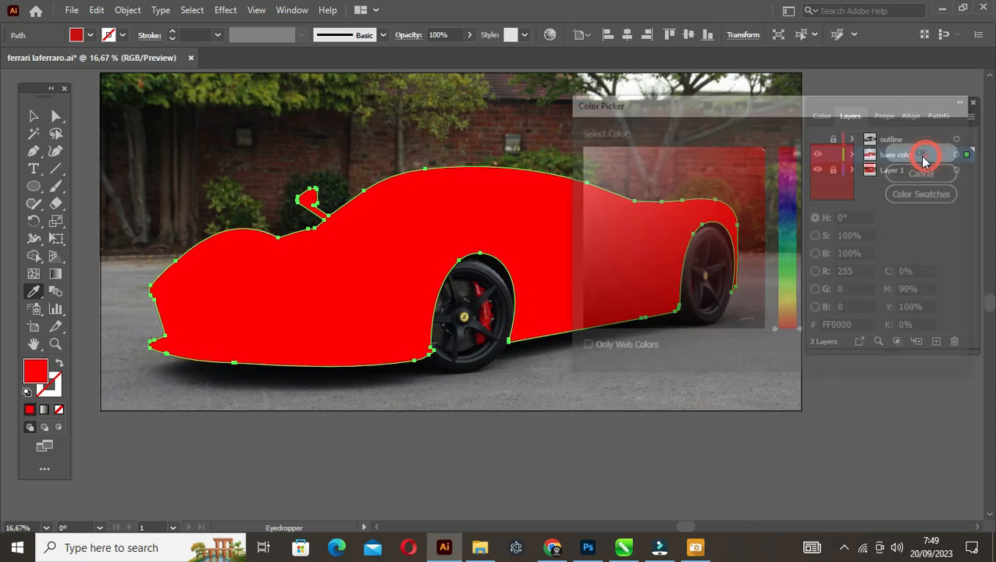
key("v")
left_click(764, 180)
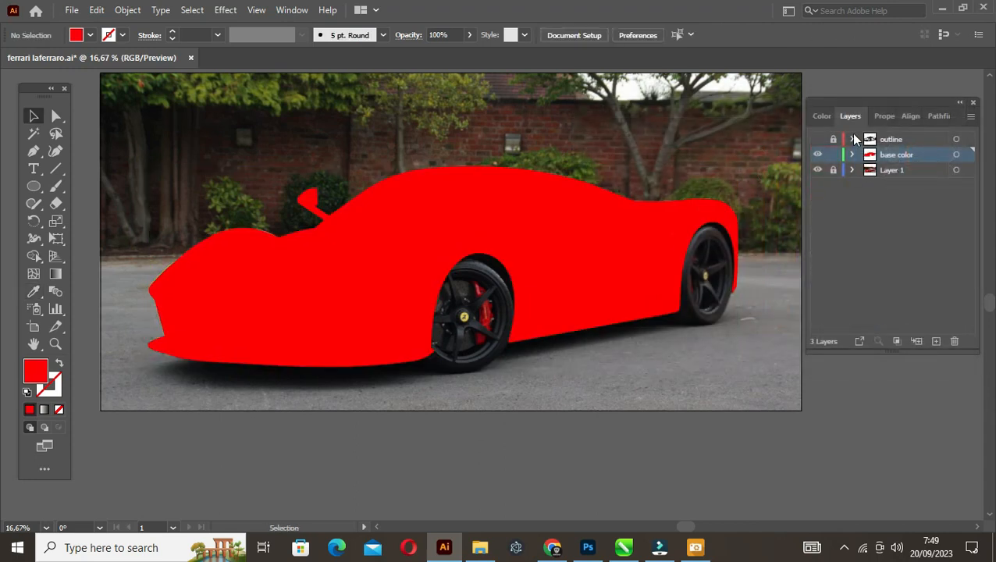